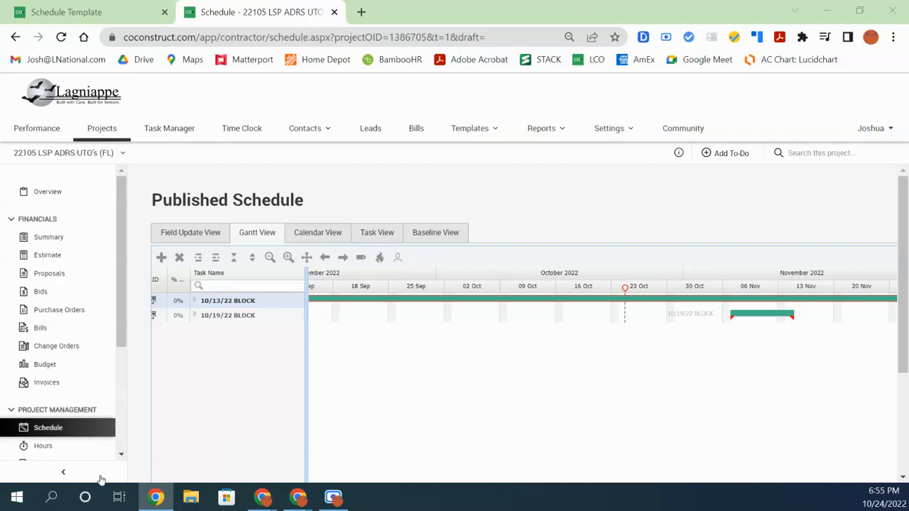
- Examine the 10/13/22 BLOCK and 10/19/22 BLOCK top-level tasks in the published schedule's Gantt view
{"action": "left_click", "coordinate": [64, 473]}
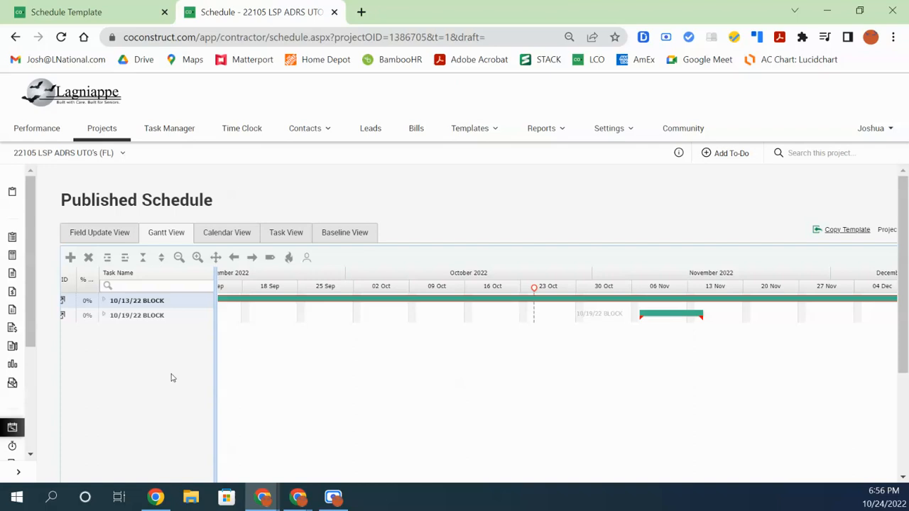
{"action": "left_click", "coordinate": [128, 315]}
{"action": "left_click", "coordinate": [131, 304]}
{"action": "left_click", "coordinate": [128, 318]}
{"action": "left_click", "coordinate": [136, 302]}
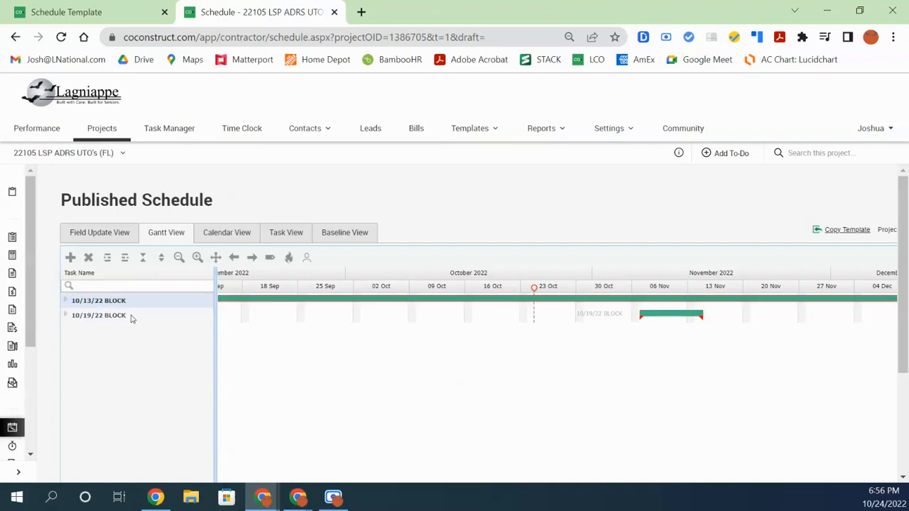
{"action": "left_click", "coordinate": [131, 319]}
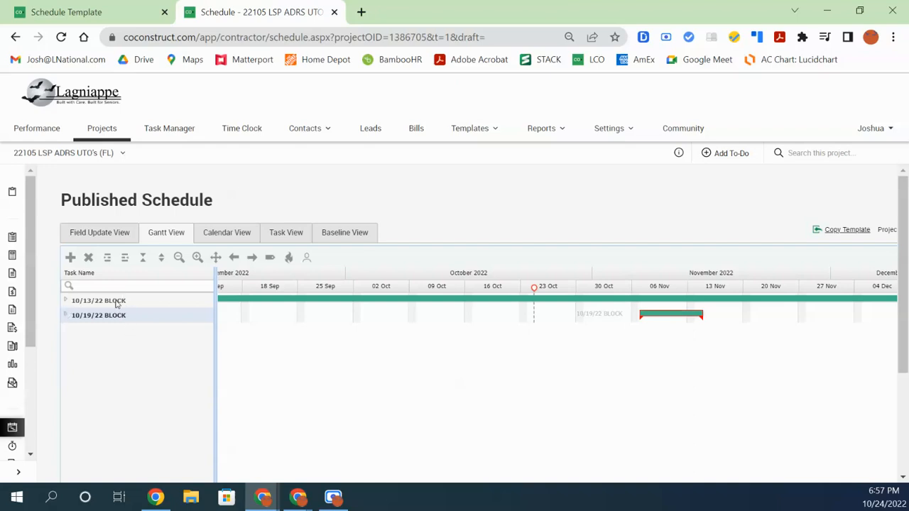
{"action": "left_click", "coordinate": [128, 303]}
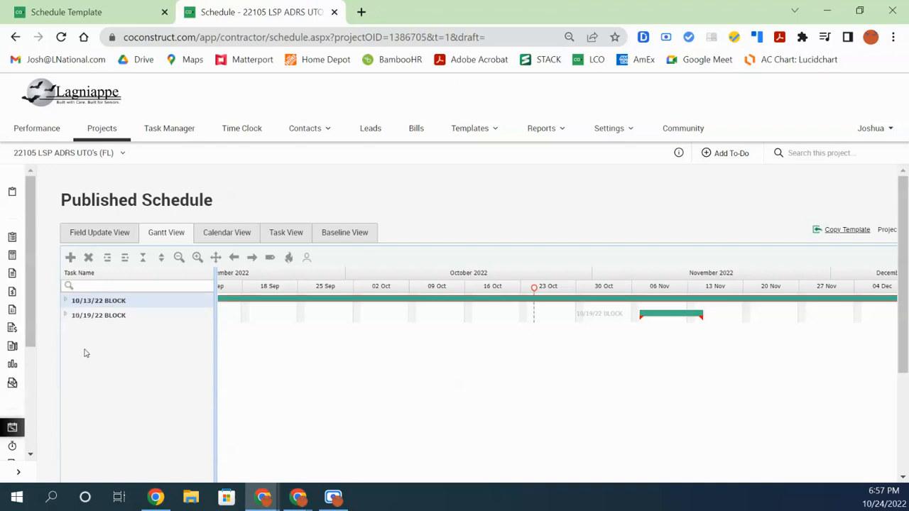
{"action": "left_click", "coordinate": [113, 322]}
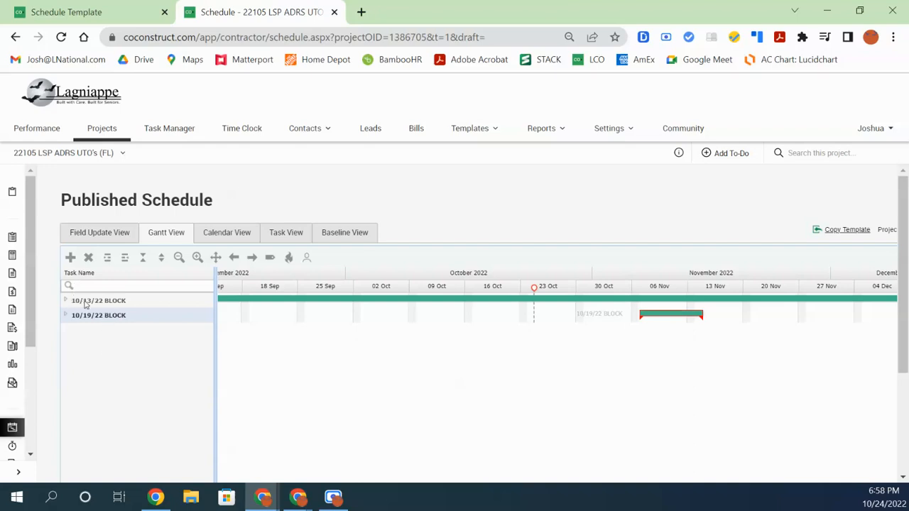
{"action": "left_click", "coordinate": [18, 471]}
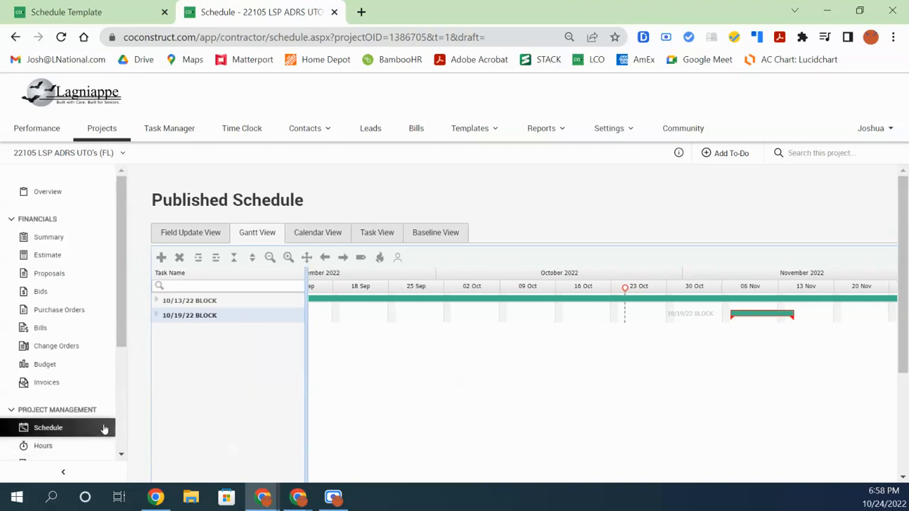
{"action": "left_click", "coordinate": [62, 473]}
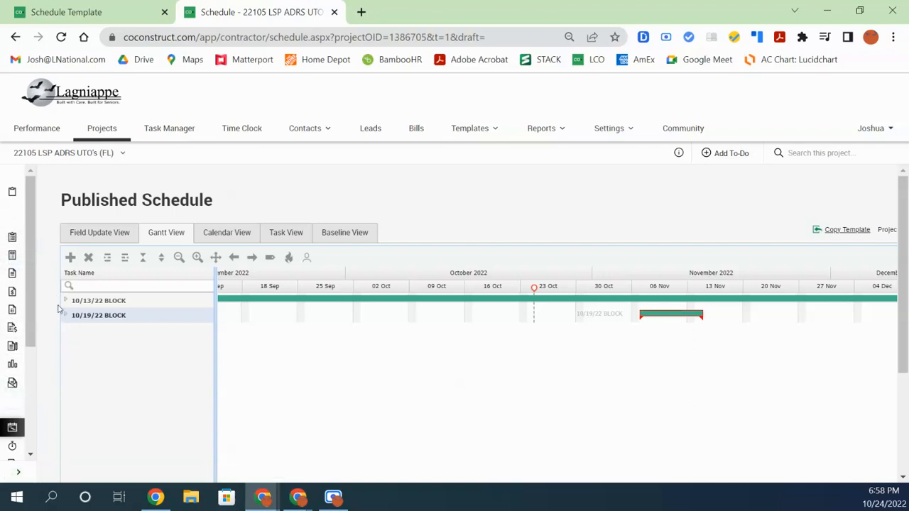
{"action": "left_click", "coordinate": [19, 472]}
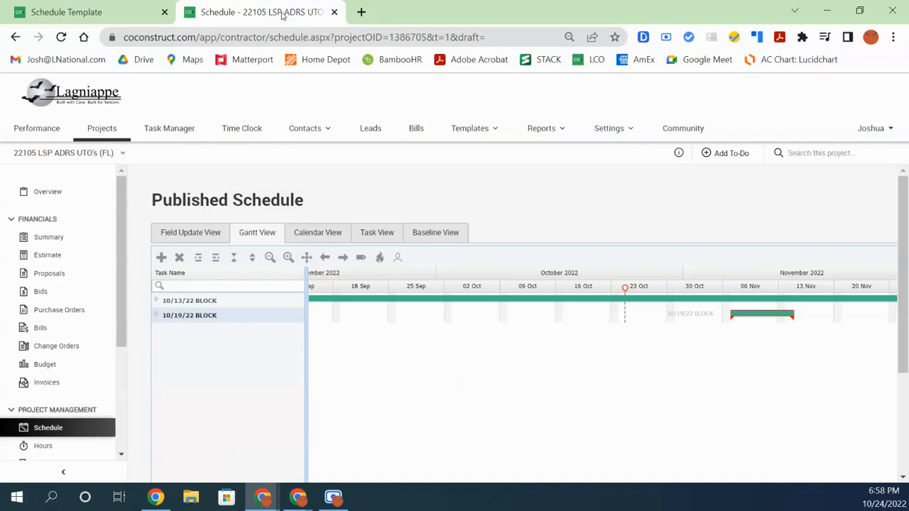
- Open the project's overview in a separate browser tab and examine its Progress section
{"action": "right_click", "coordinate": [61, 193]}
{"action": "left_click", "coordinate": [125, 203]}
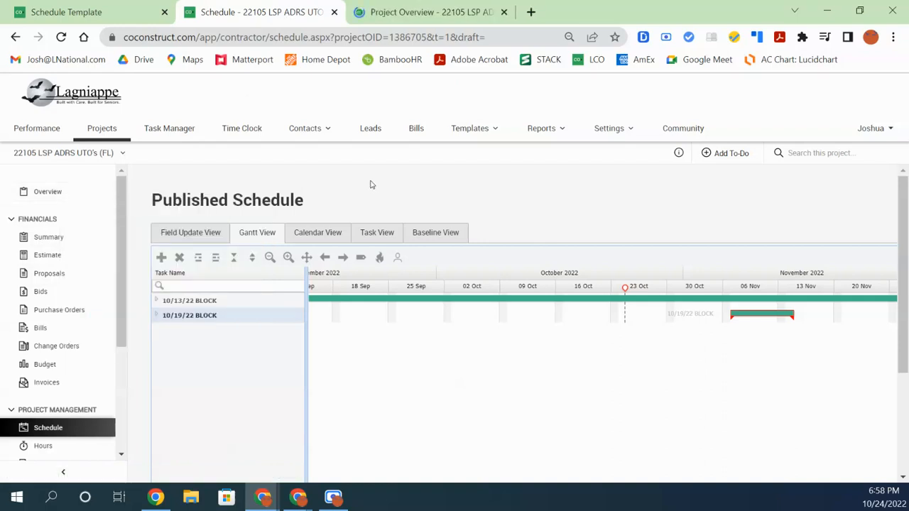
{"action": "left_click", "coordinate": [402, 10]}
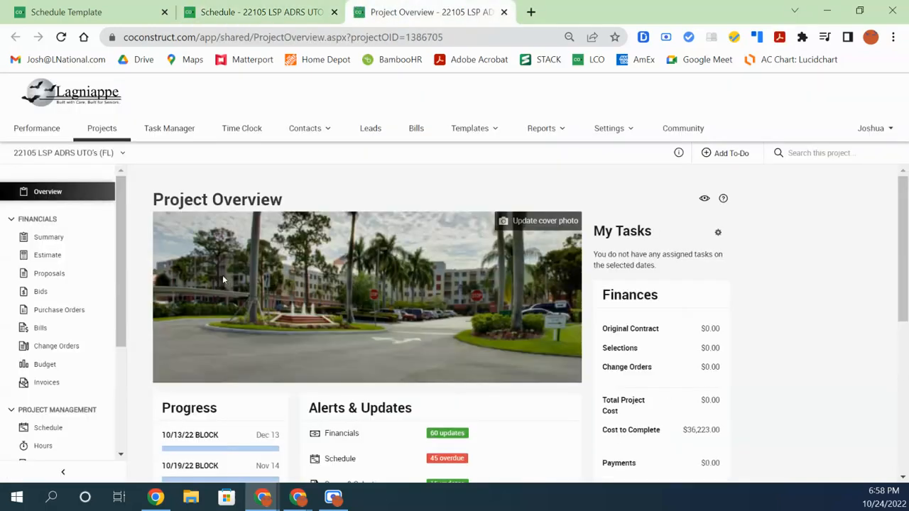
{"action": "scroll", "coordinate": [241, 298], "scroll_direction": "down", "scroll_amount": 2}
{"action": "scroll", "coordinate": [250, 307], "scroll_direction": "up", "scroll_amount": 1}
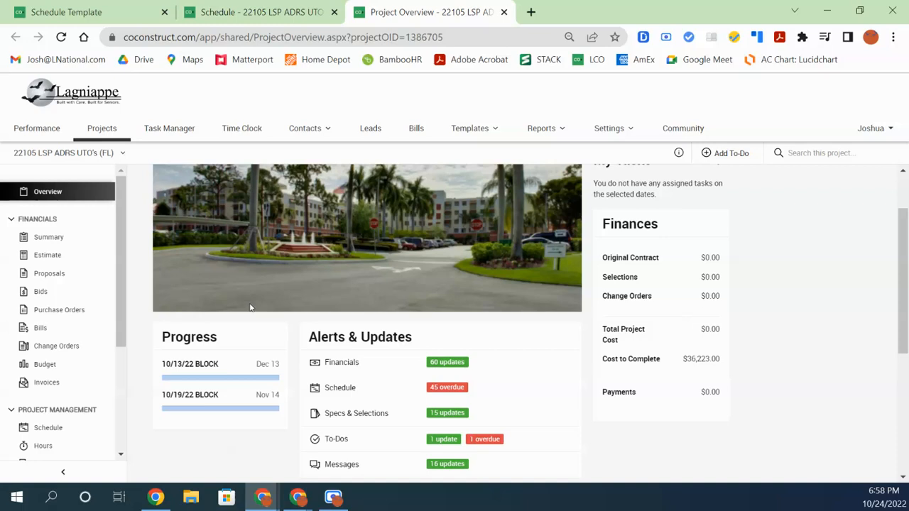
{"action": "key", "text": "alt+Tab"}
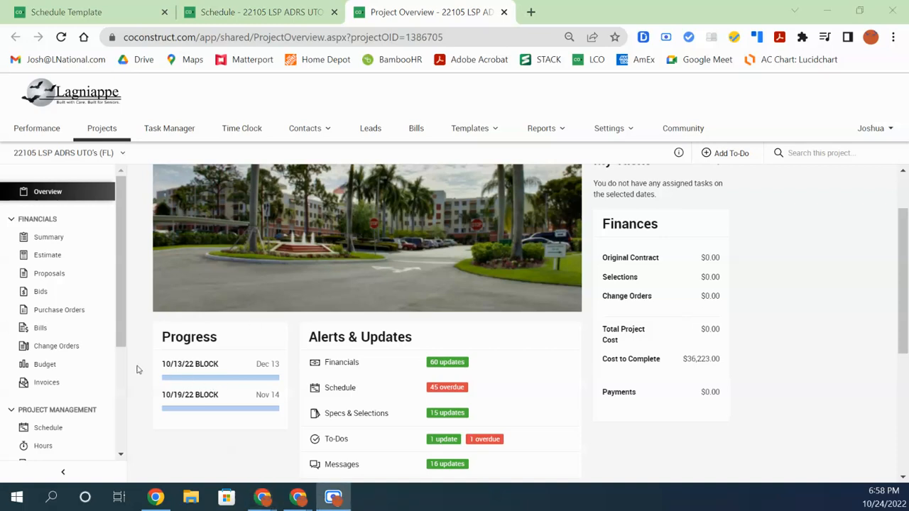
{"action": "left_click_drag", "start_coordinate": [220, 341], "coordinate": [166, 341]}
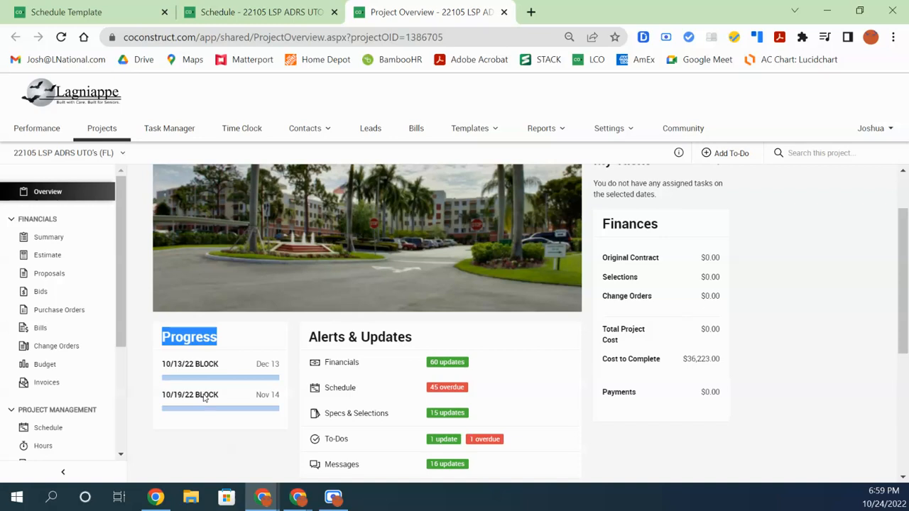
{"action": "scroll", "coordinate": [784, 305], "scroll_direction": "up", "scroll_amount": 1}
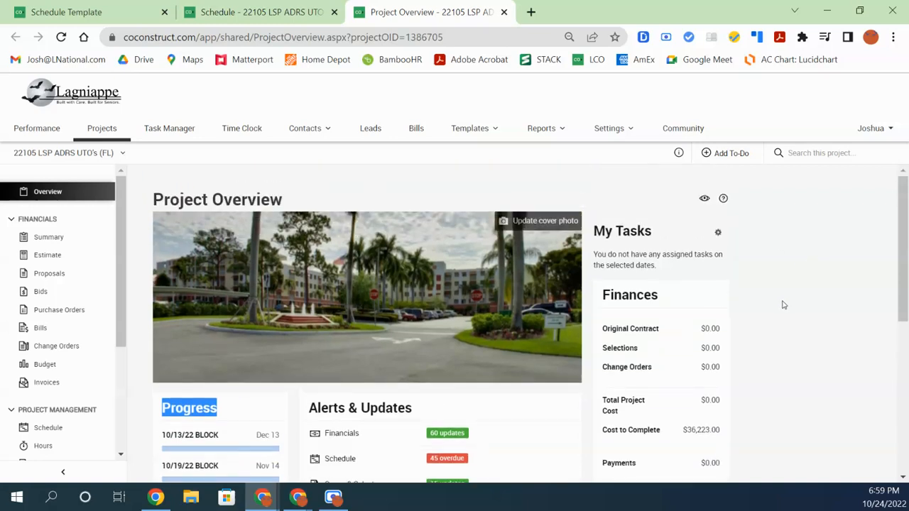
{"action": "left_click", "coordinate": [370, 182]}
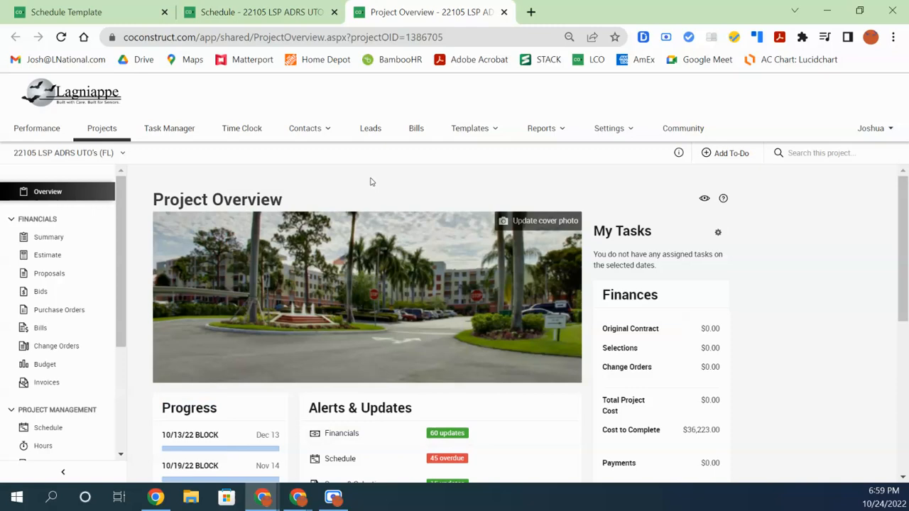
- Preview the client side of the project and review its progress, alerts and recent photos
{"action": "left_click", "coordinate": [704, 199]}
{"action": "left_click", "coordinate": [489, 382]}
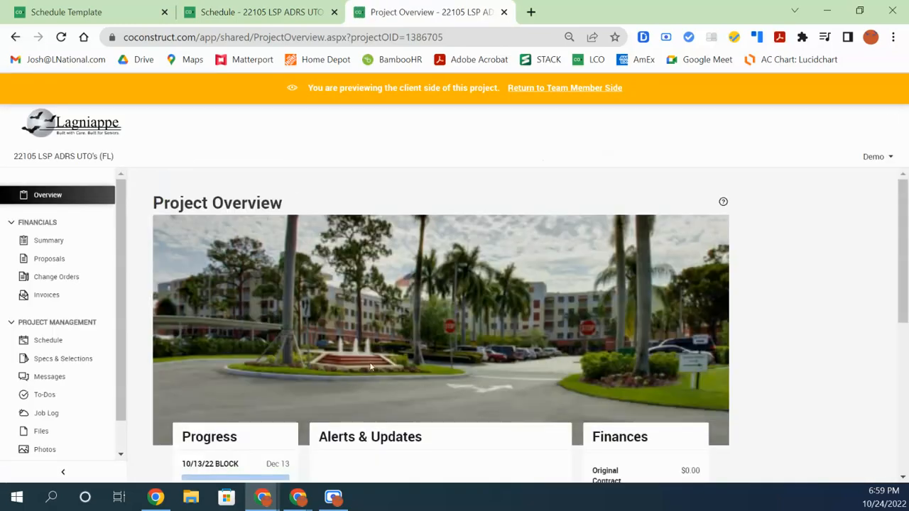
{"action": "scroll", "coordinate": [363, 361], "scroll_direction": "down", "scroll_amount": 3}
{"action": "scroll", "coordinate": [363, 364], "scroll_direction": "up", "scroll_amount": 2}
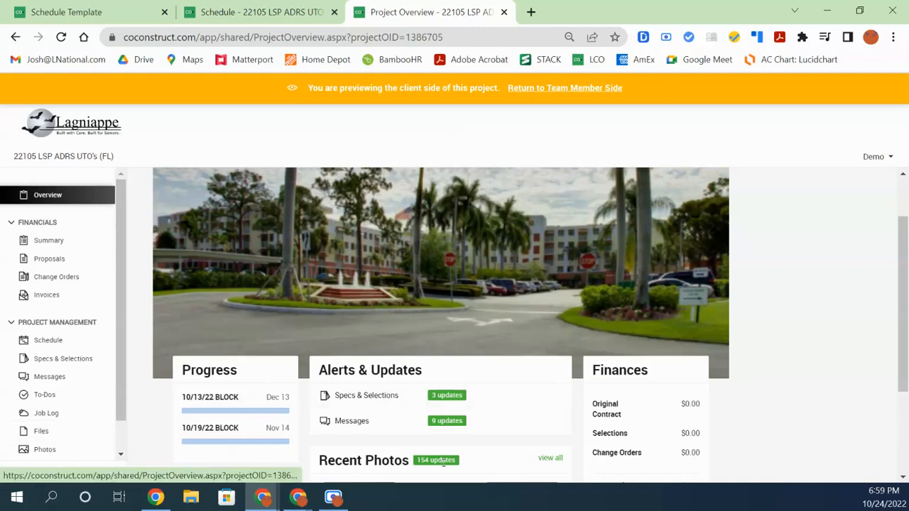
{"action": "scroll", "coordinate": [440, 460], "scroll_direction": "down", "scroll_amount": 3}
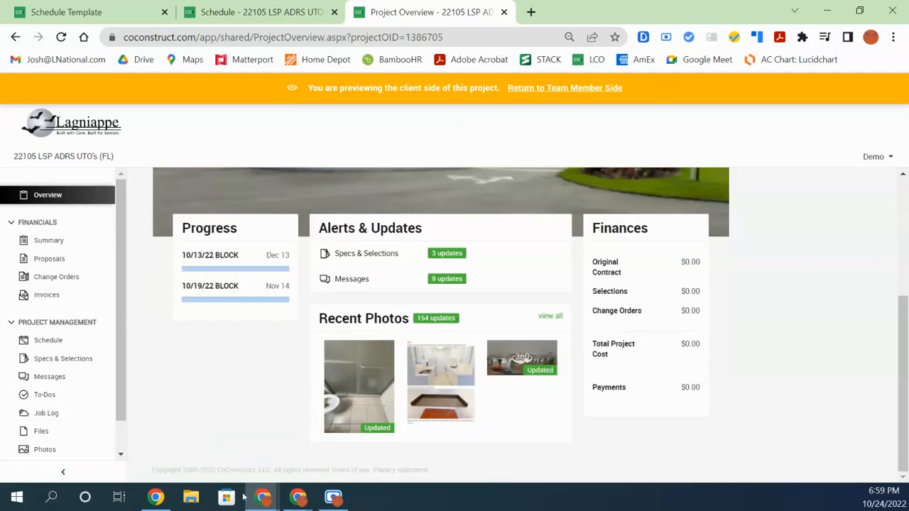
- Check the client-side proposals, go back to the overview and return to the team member side
{"action": "left_click", "coordinate": [55, 260]}
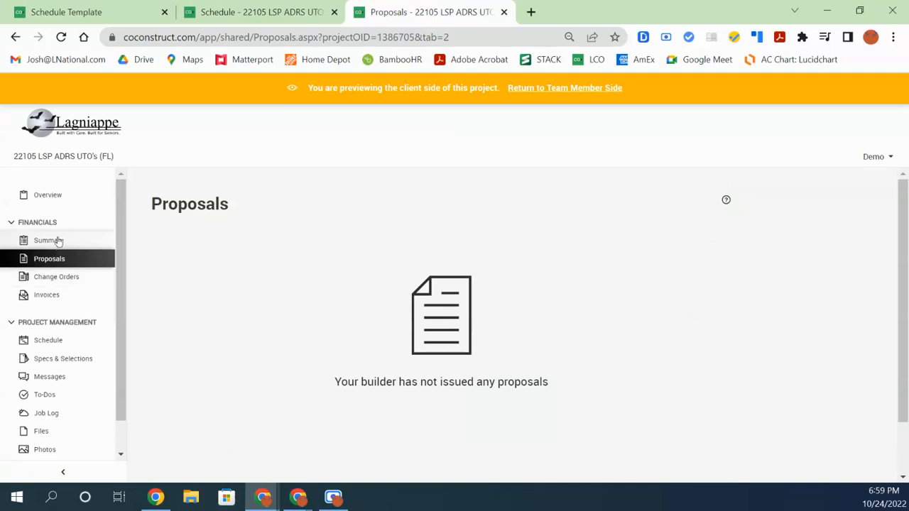
{"action": "left_click", "coordinate": [54, 196]}
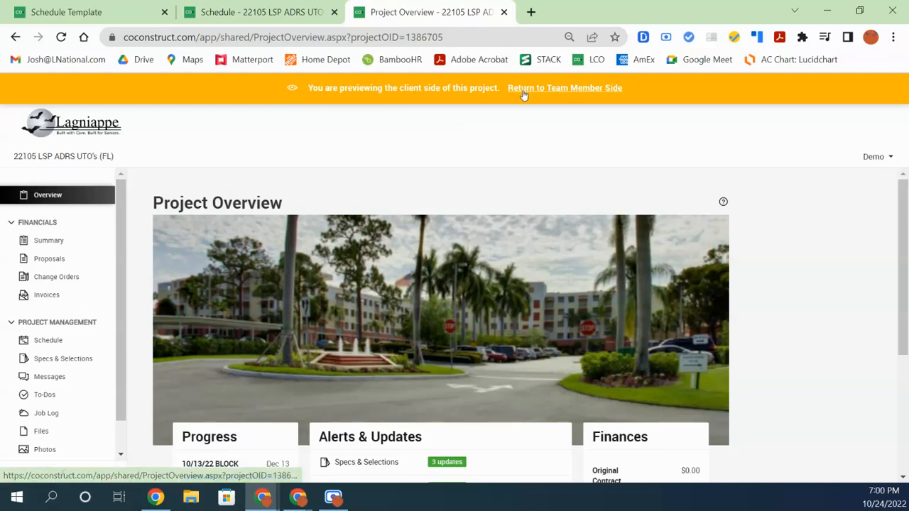
{"action": "left_click", "coordinate": [586, 88]}
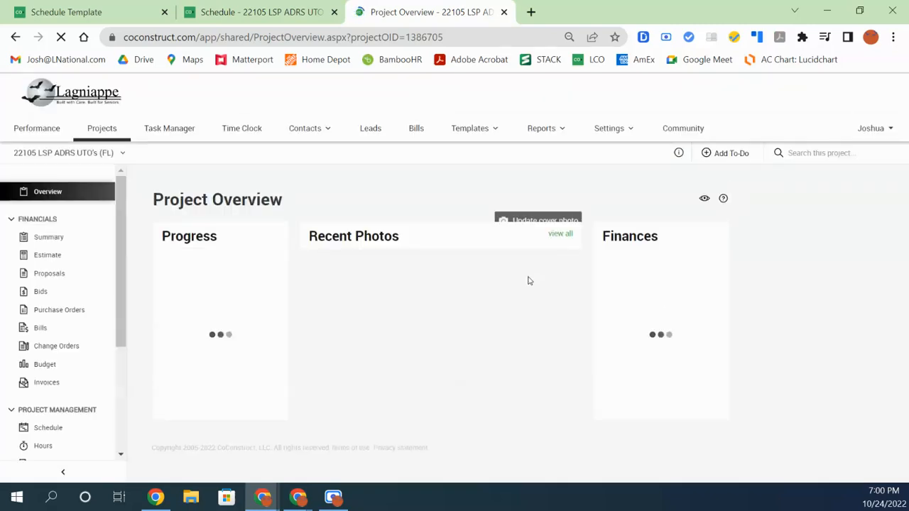
- Compare the overview's Progress entries with the published schedule, briefly expanding the 10/19/22 BLOCK task to view its subtask
{"action": "scroll", "coordinate": [163, 399], "scroll_direction": "down", "scroll_amount": 2}
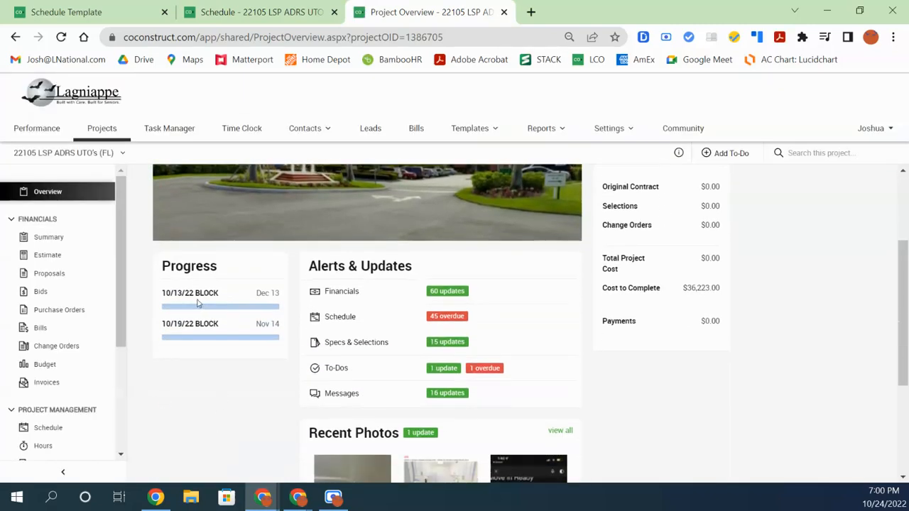
{"action": "left_click", "coordinate": [162, 326]}
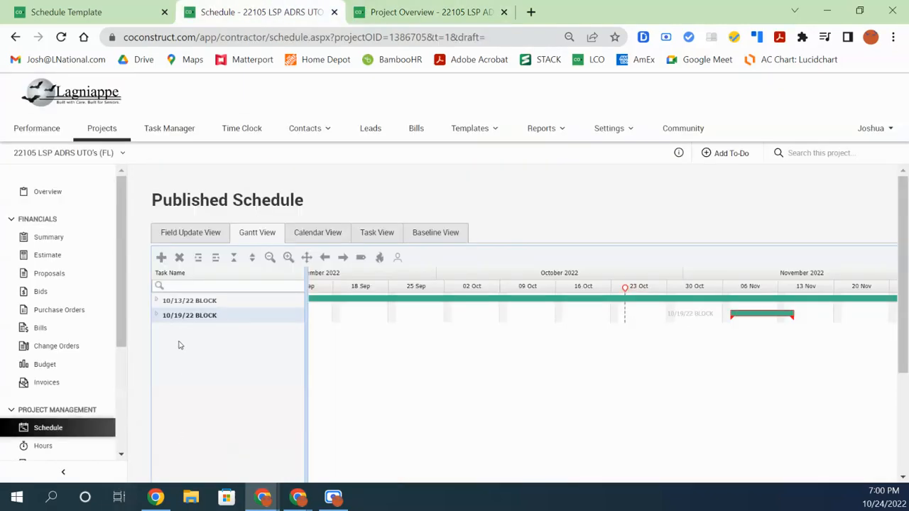
{"action": "left_click", "coordinate": [184, 301]}
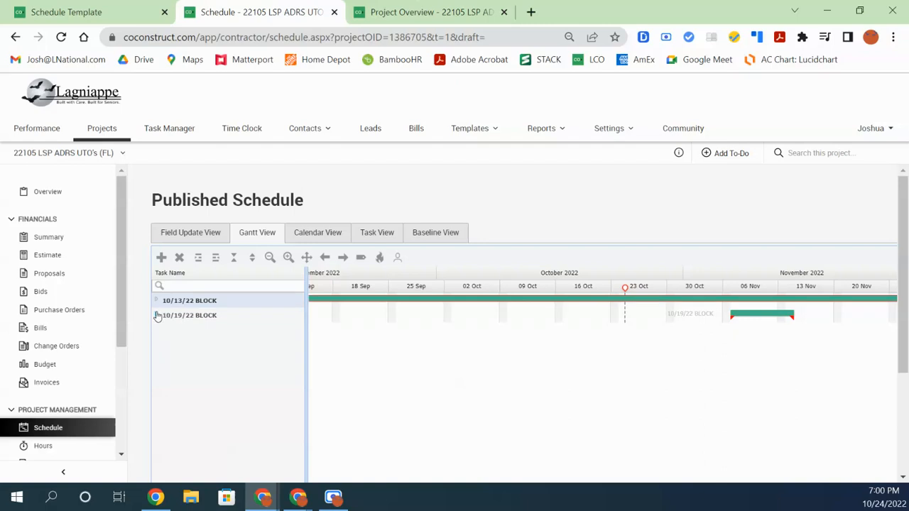
{"action": "left_click", "coordinate": [158, 316]}
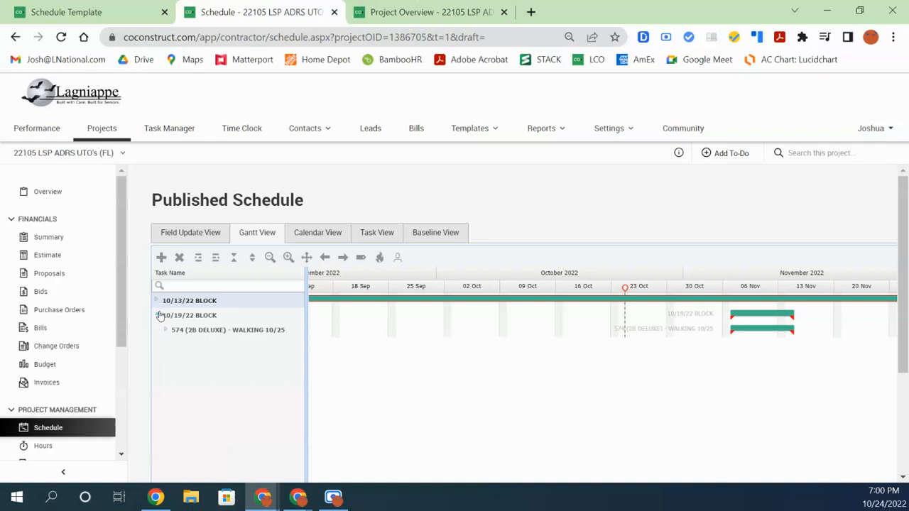
{"action": "left_click", "coordinate": [158, 316]}
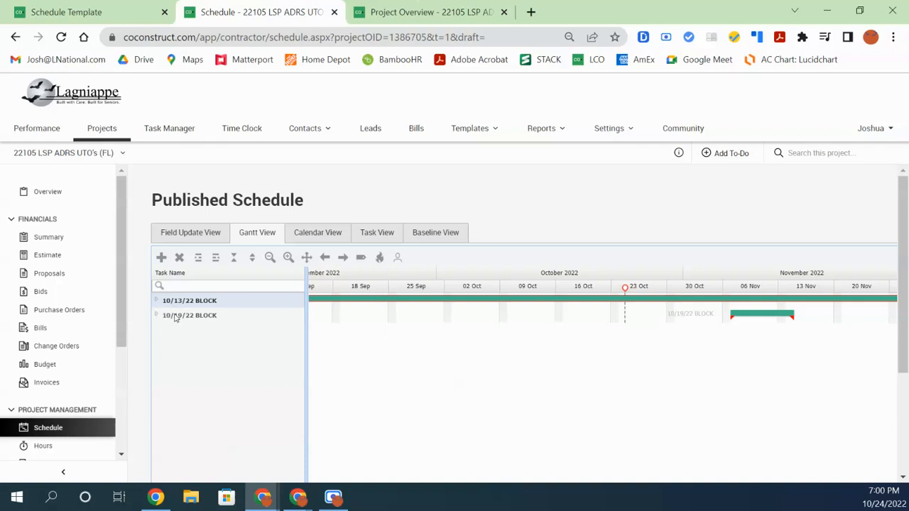
- Add a task named OVERALL COMPLETION directly below the 10/19/22 BLOCK task and save the schedule
{"action": "right_click", "coordinate": [174, 315]}
{"action": "mouse_move", "coordinate": [188, 353]}
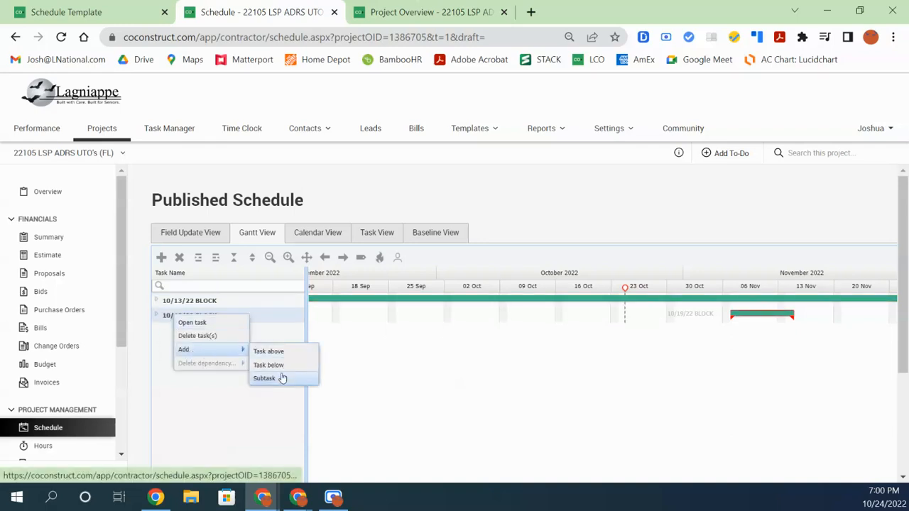
{"action": "left_click", "coordinate": [283, 365]}
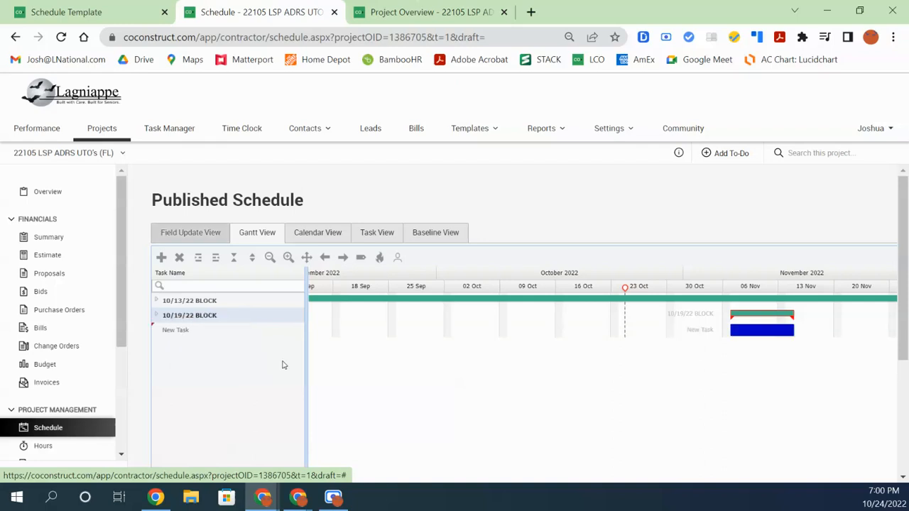
{"action": "left_click", "coordinate": [179, 329]}
{"action": "left_click", "coordinate": [188, 329]}
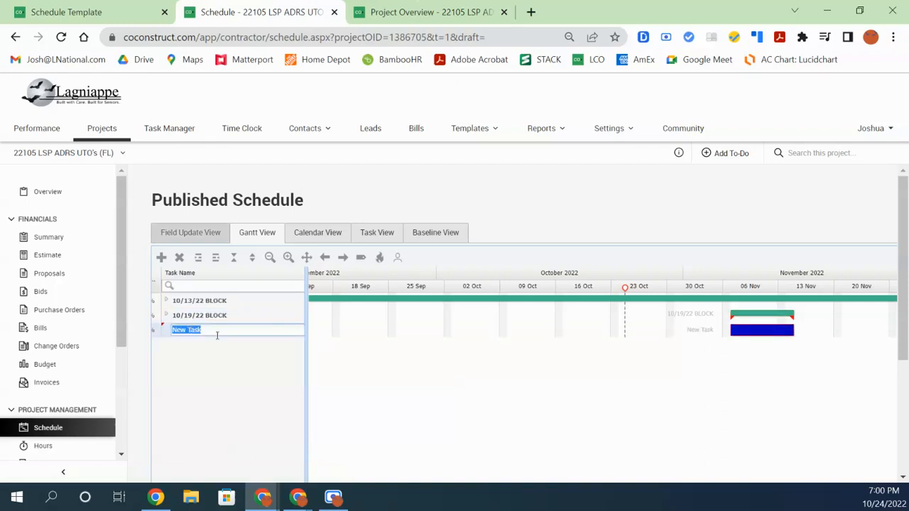
{"action": "type", "text": "OVERALL COMPLETION"}
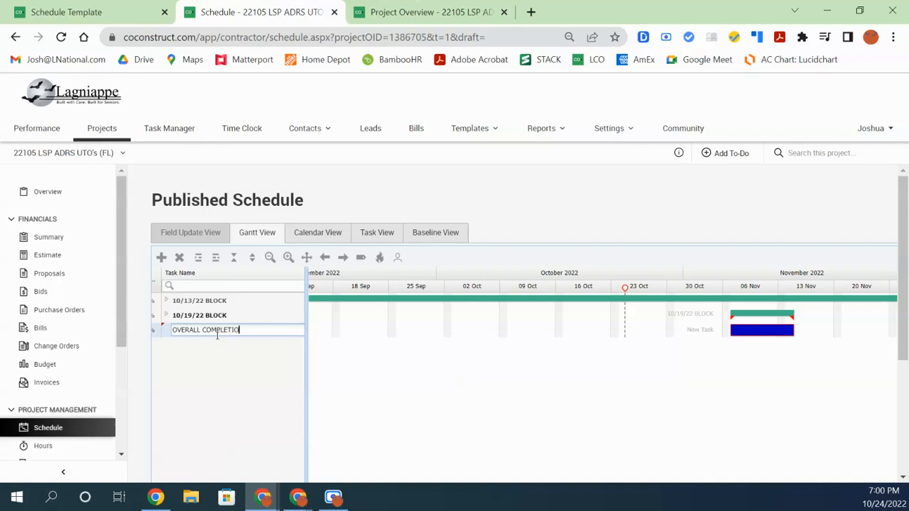
{"action": "left_click", "coordinate": [246, 390]}
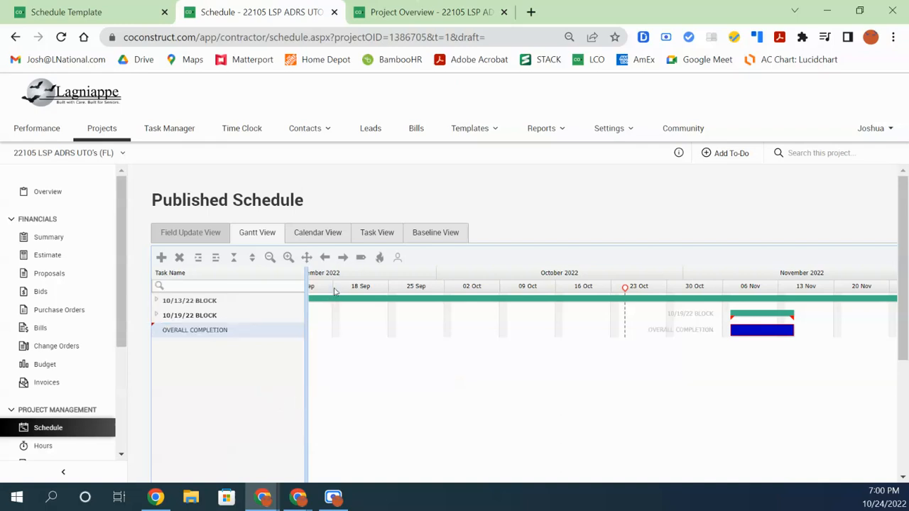
{"action": "scroll", "coordinate": [340, 316], "scroll_direction": "down", "scroll_amount": 3}
{"action": "left_click", "coordinate": [564, 437]}
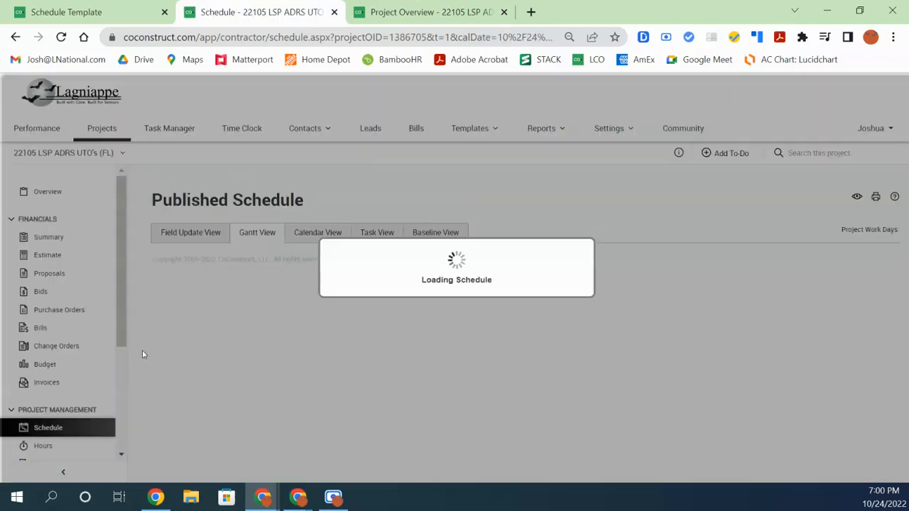
- Reload the project overview and check its Progress section for the OVERALL COMPLETION task
{"action": "left_click", "coordinate": [427, 10]}
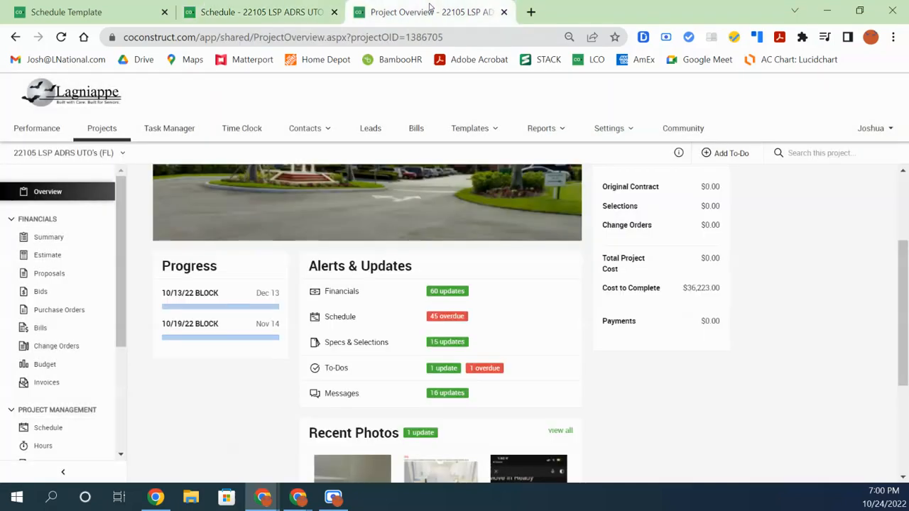
{"action": "left_click", "coordinate": [61, 37]}
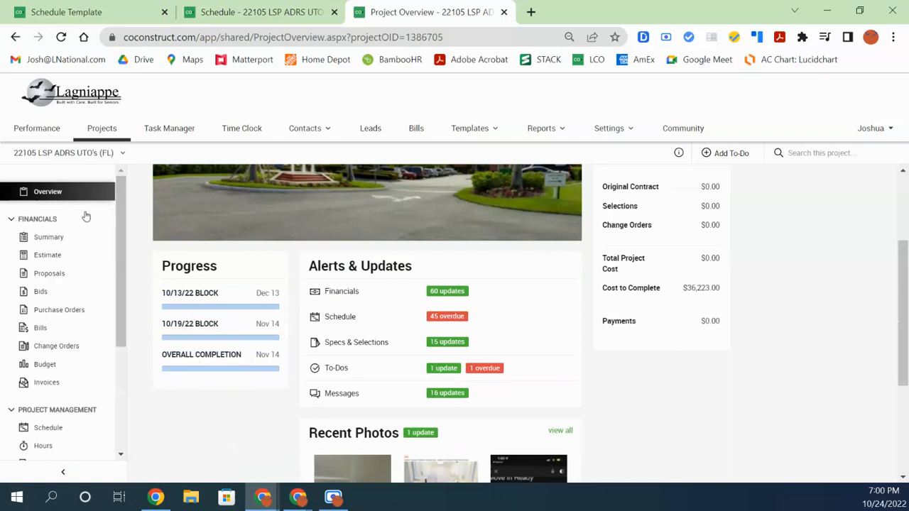
{"action": "scroll", "coordinate": [267, 408], "scroll_direction": "up", "scroll_amount": 2}
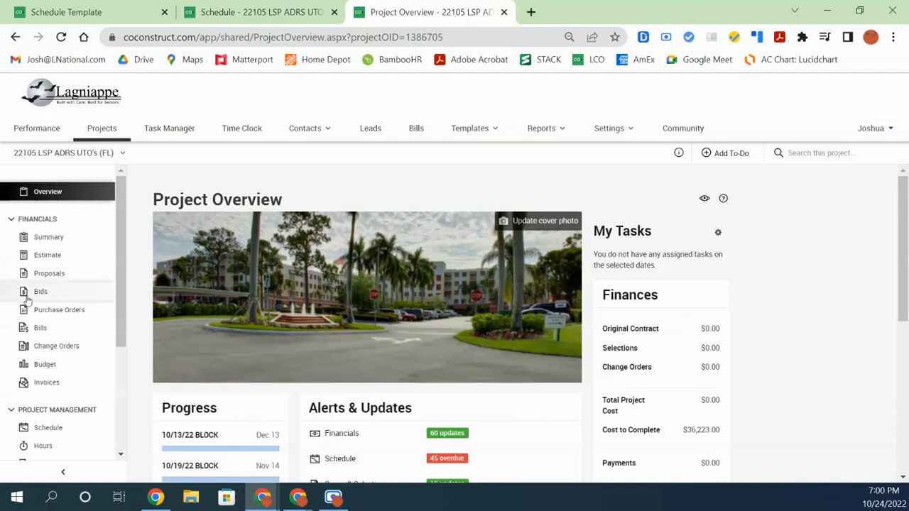
- Open the project's info summary and examine its client and Update Clearer details
{"action": "scroll", "coordinate": [57, 355], "scroll_direction": "down", "scroll_amount": 2}
{"action": "scroll", "coordinate": [57, 360], "scroll_direction": "down", "scroll_amount": 1}
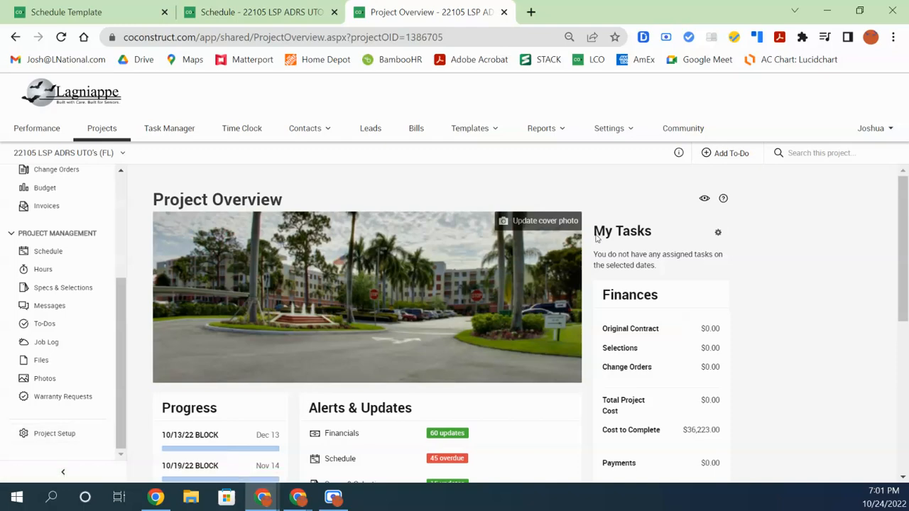
{"action": "left_click", "coordinate": [679, 154]}
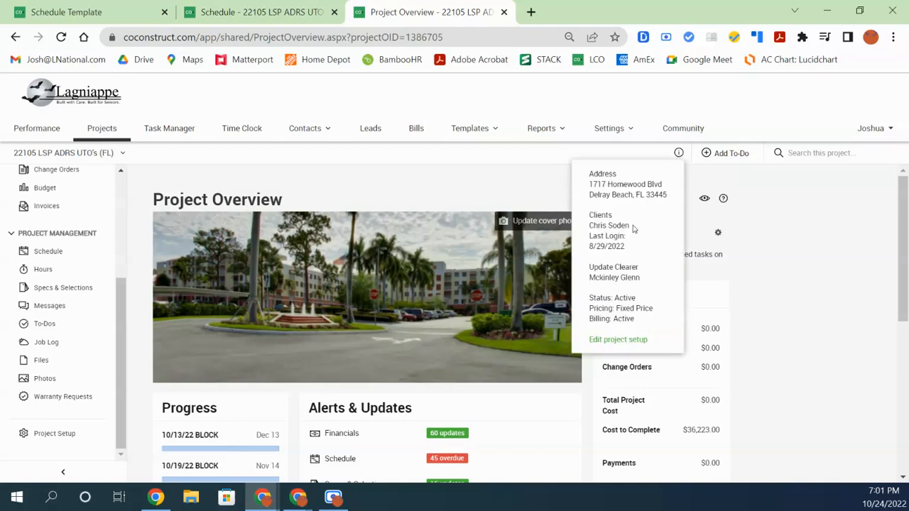
{"action": "triple_click", "coordinate": [590, 268]}
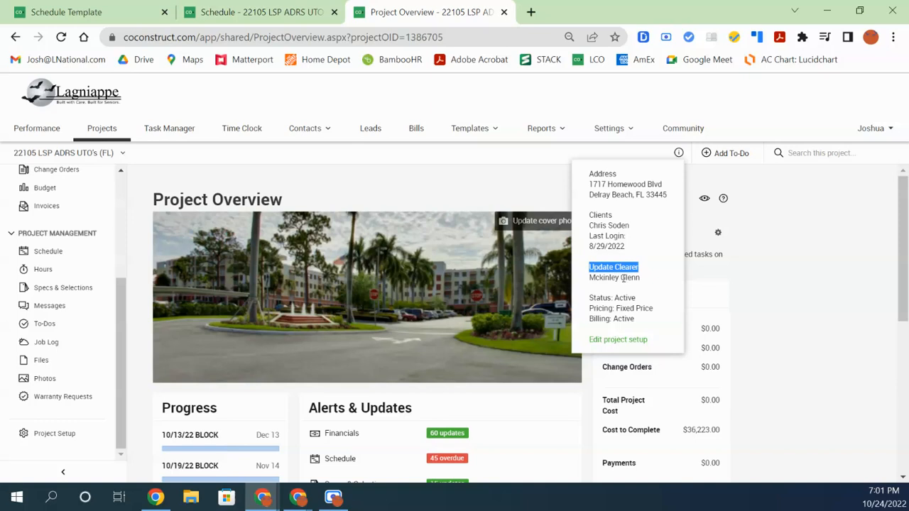
{"action": "left_click", "coordinate": [623, 278]}
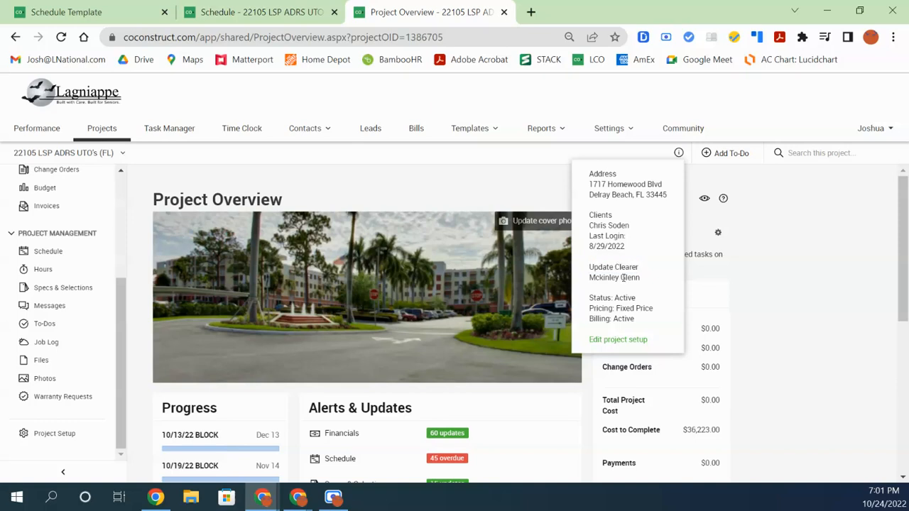
{"action": "left_click_drag", "start_coordinate": [589, 267], "coordinate": [646, 268]}
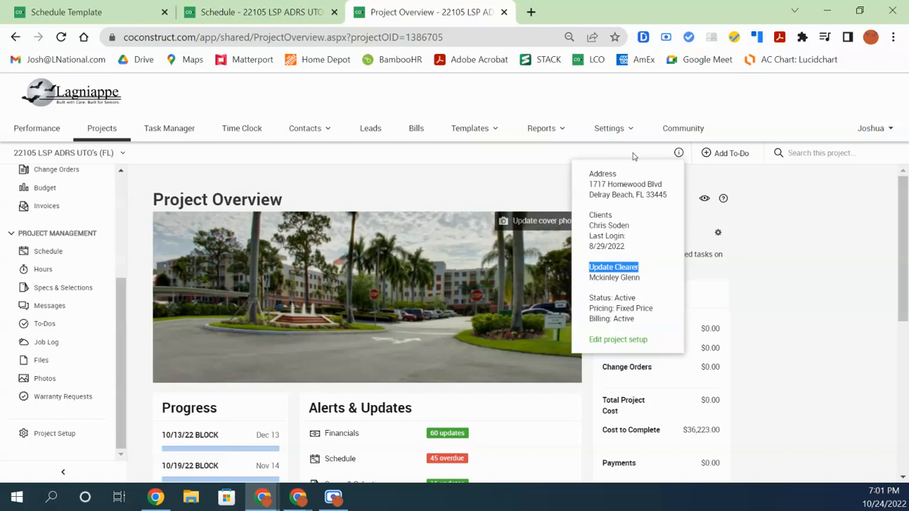
{"action": "left_click", "coordinate": [678, 152]}
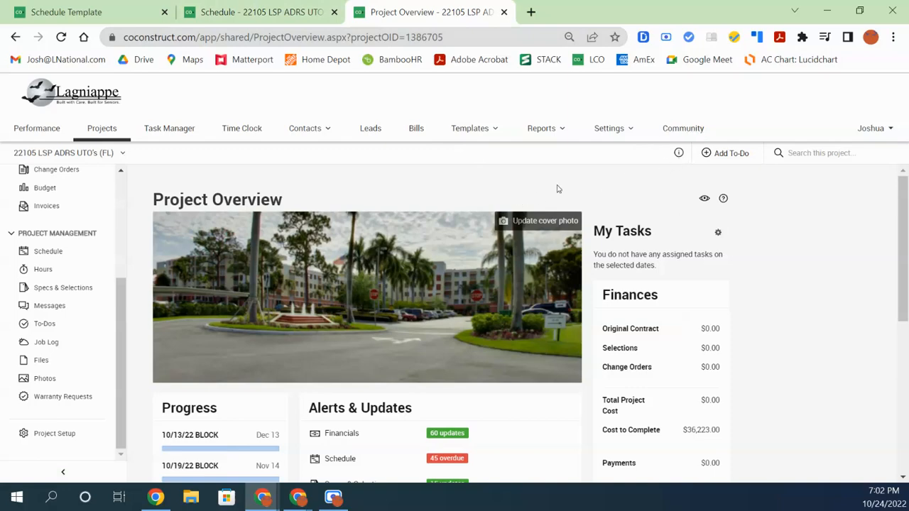
{"action": "left_click", "coordinate": [679, 154]}
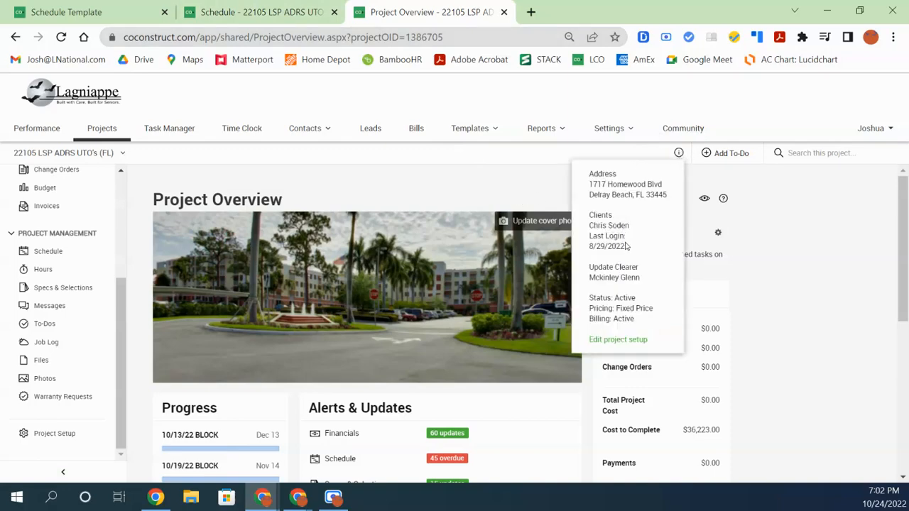
- Delete the OVERALL COMPLETION task from the 22105 LSP ADRS UTO's published schedule
{"action": "left_click", "coordinate": [259, 15]}
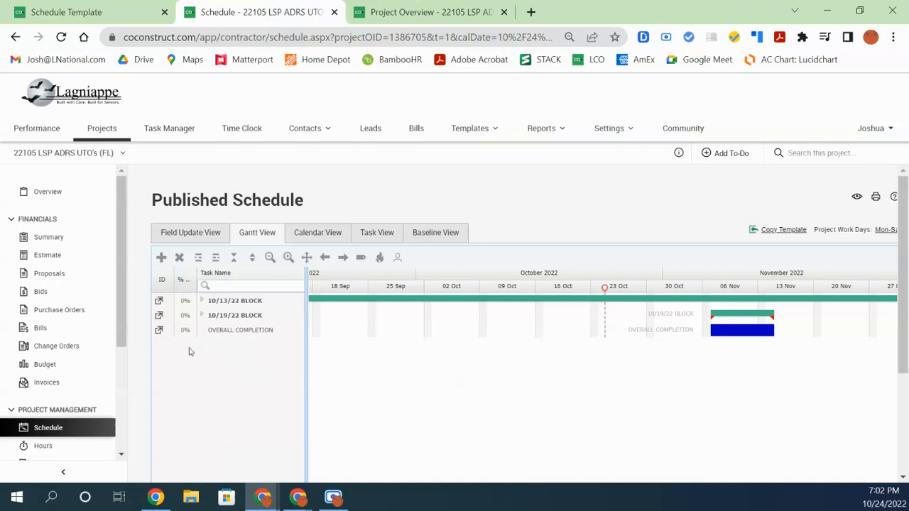
{"action": "left_click", "coordinate": [238, 333]}
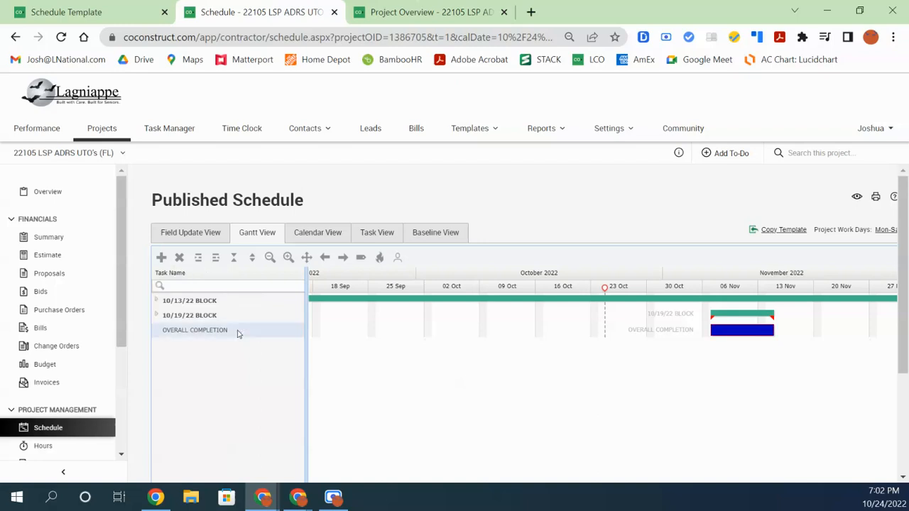
{"action": "right_click", "coordinate": [239, 333]}
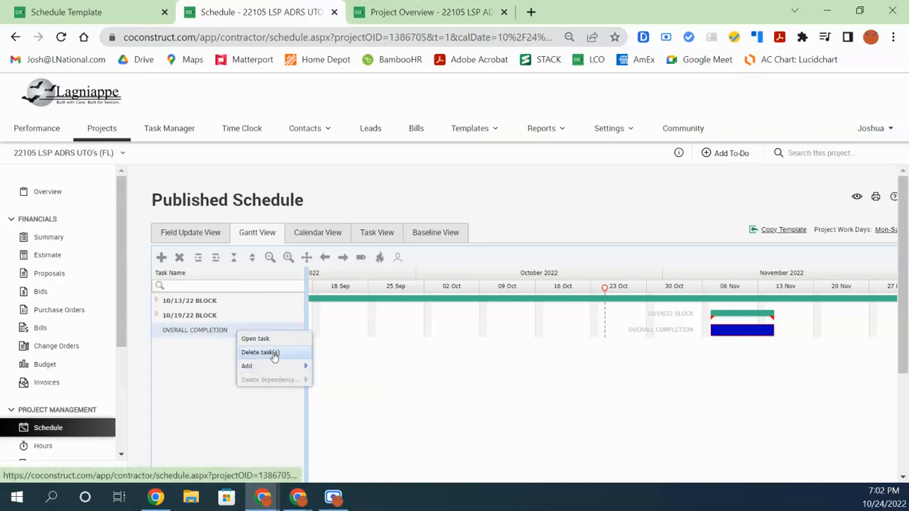
{"action": "left_click", "coordinate": [274, 353]}
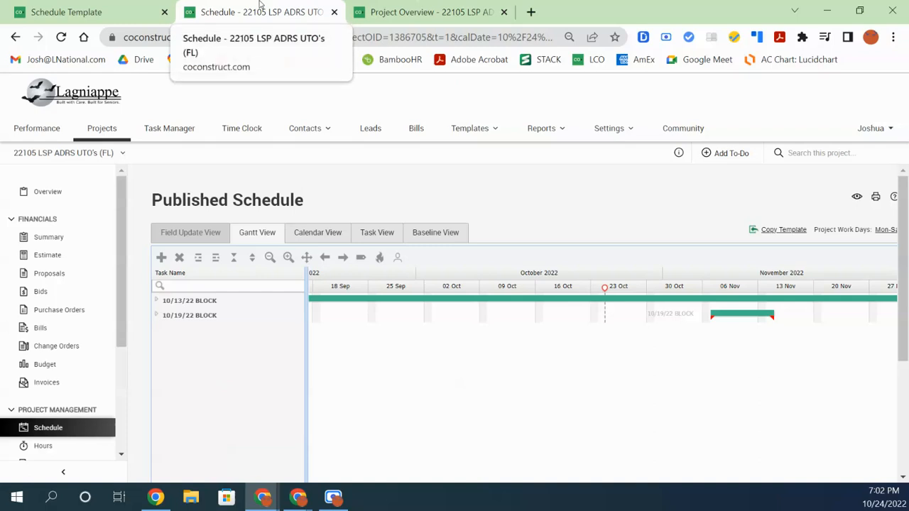
- Search the project list for "z" and open the Z-DIVISION: UTO project in place of the schedule template
{"action": "left_click", "coordinate": [98, 12]}
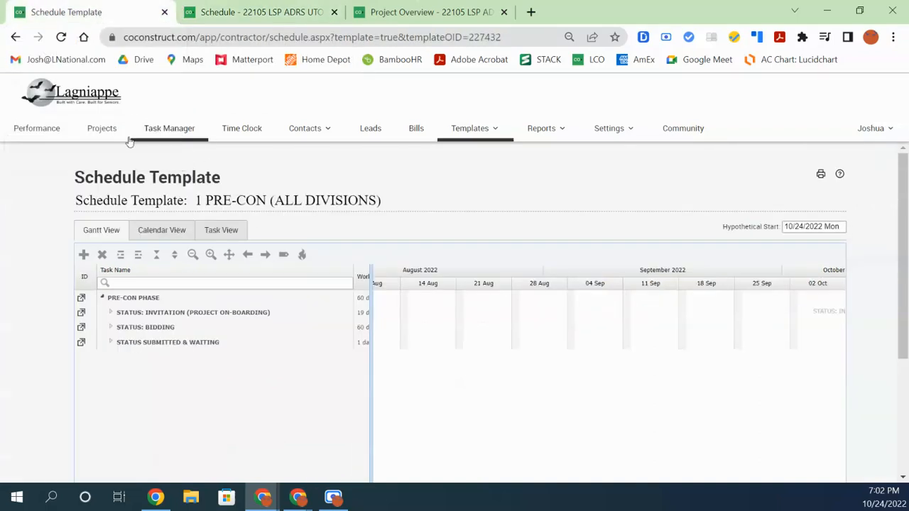
{"action": "left_click", "coordinate": [103, 129]}
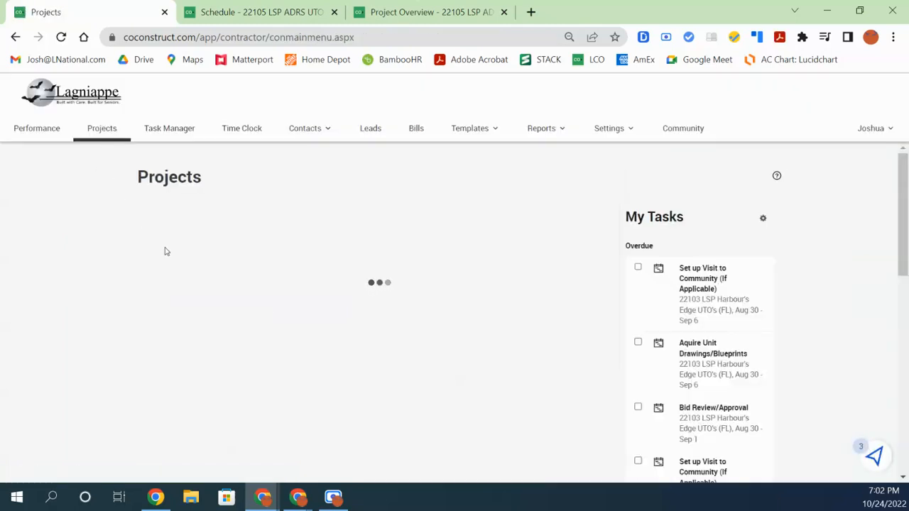
{"action": "left_click", "coordinate": [210, 213]}
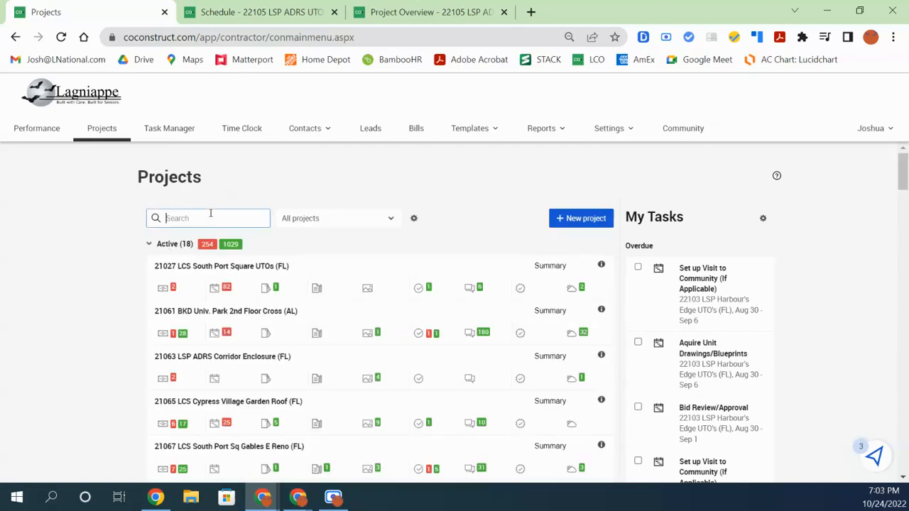
{"action": "type", "text": "z"}
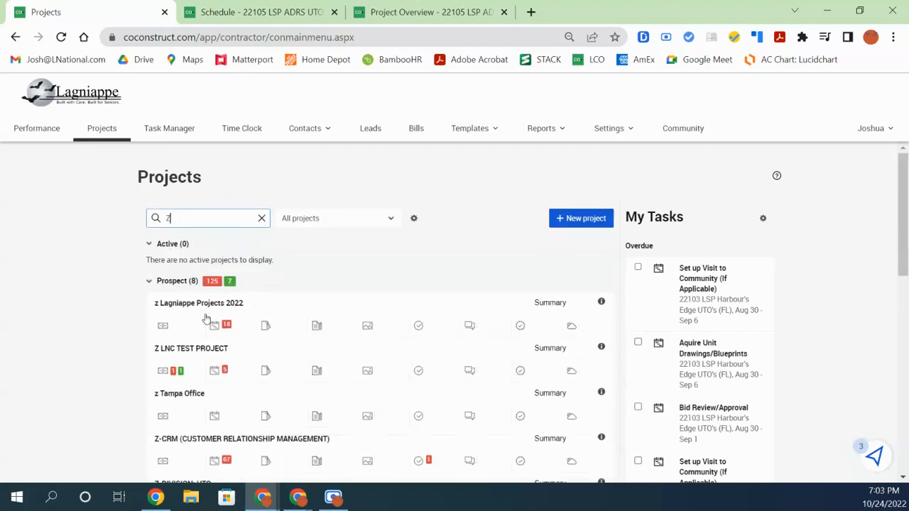
{"action": "scroll", "coordinate": [206, 319], "scroll_direction": "down", "scroll_amount": 2}
{"action": "scroll", "coordinate": [205, 319], "scroll_direction": "up", "scroll_amount": 1}
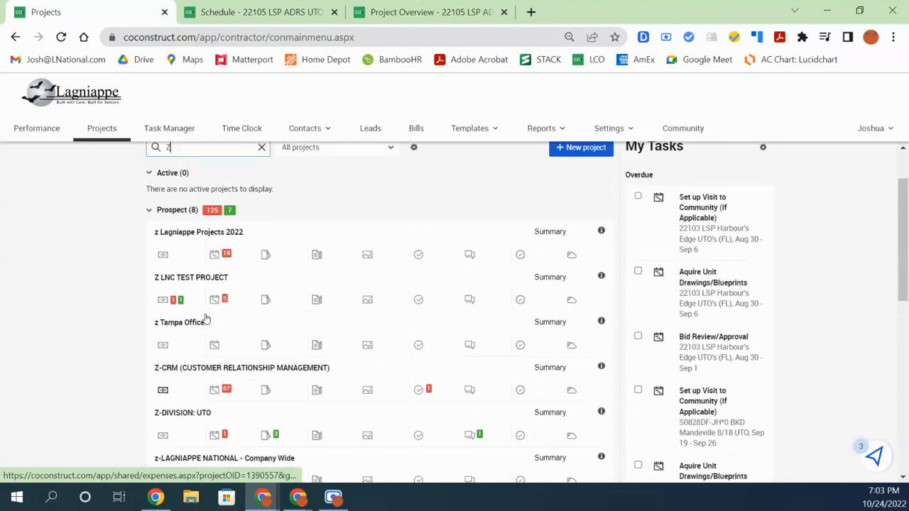
{"action": "scroll", "coordinate": [205, 319], "scroll_direction": "down", "scroll_amount": 2}
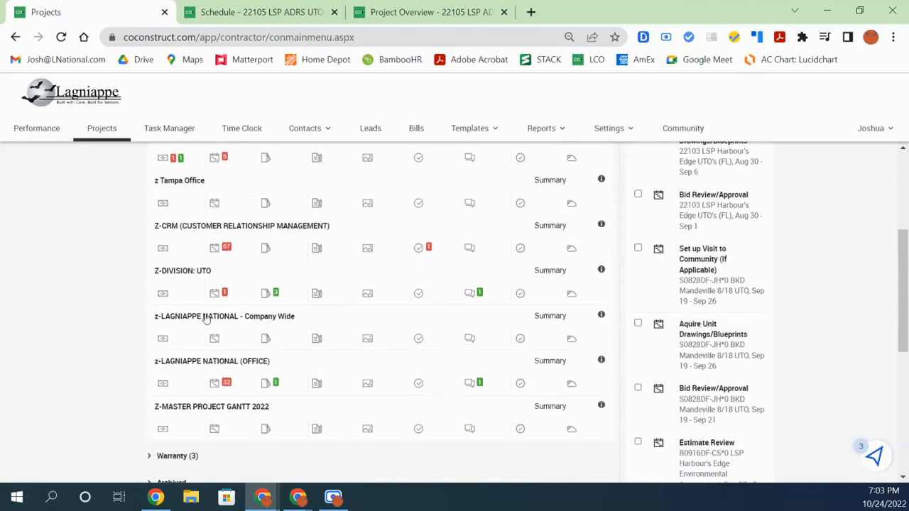
{"action": "left_click", "coordinate": [198, 274]}
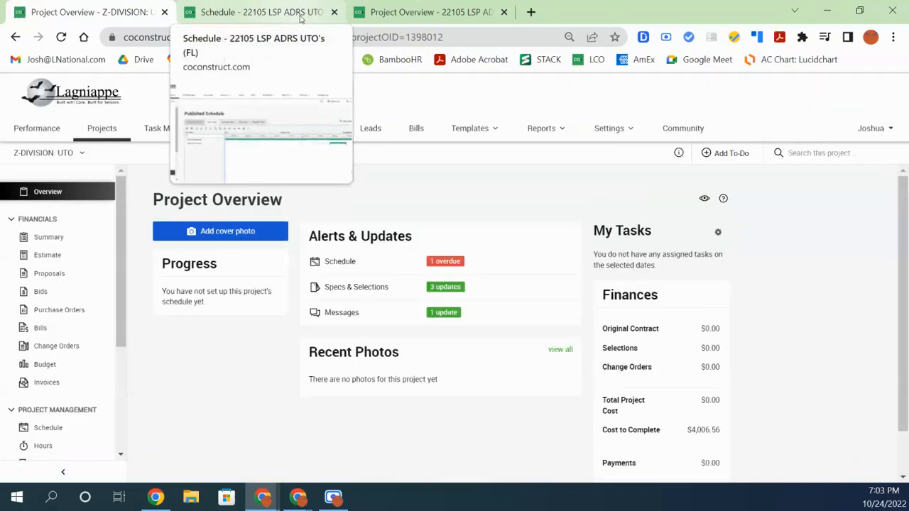
- Open the Z-DIVISION: UTO project's published schedule and compare it with the 22105 LSP ADRS UTO's schedule
{"action": "left_click", "coordinate": [297, 19]}
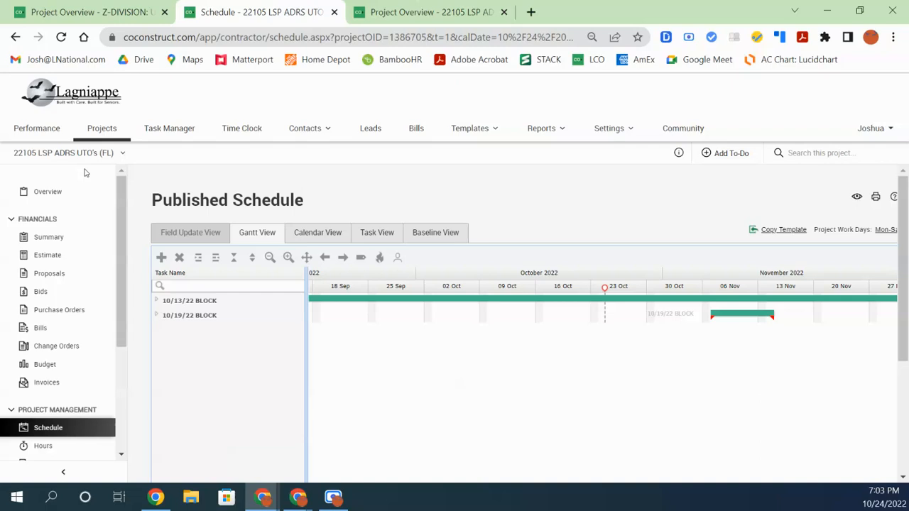
{"action": "left_click", "coordinate": [112, 12]}
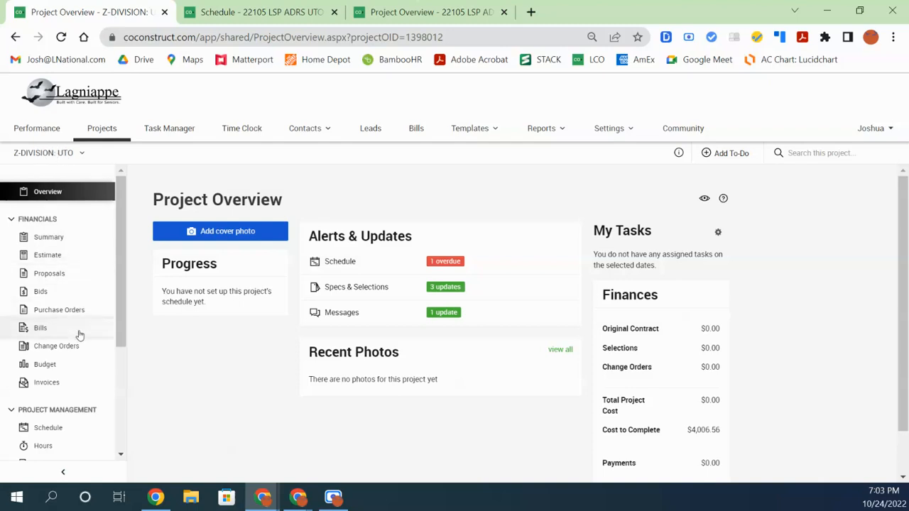
{"action": "left_click_drag", "start_coordinate": [122, 321], "coordinate": [108, 402]}
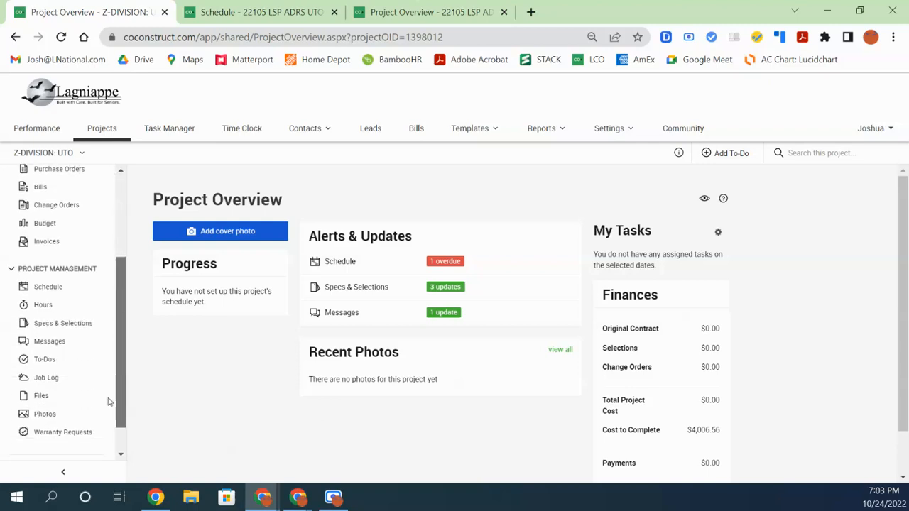
{"action": "left_click_drag", "start_coordinate": [109, 402], "coordinate": [119, 380]}
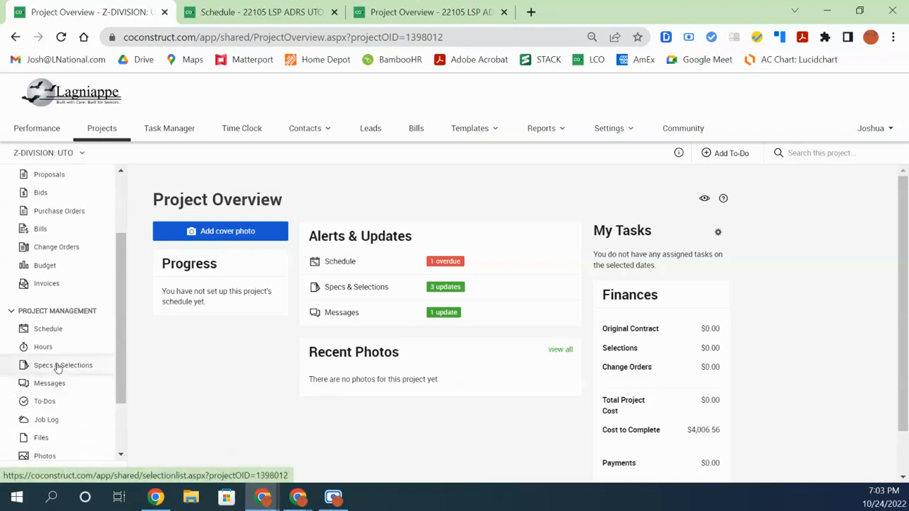
{"action": "left_click", "coordinate": [50, 331]}
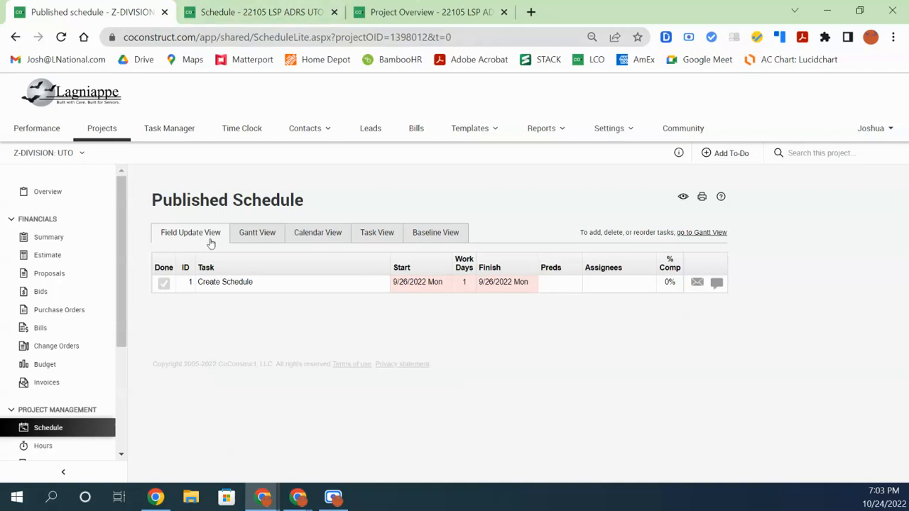
{"action": "left_click", "coordinate": [243, 15]}
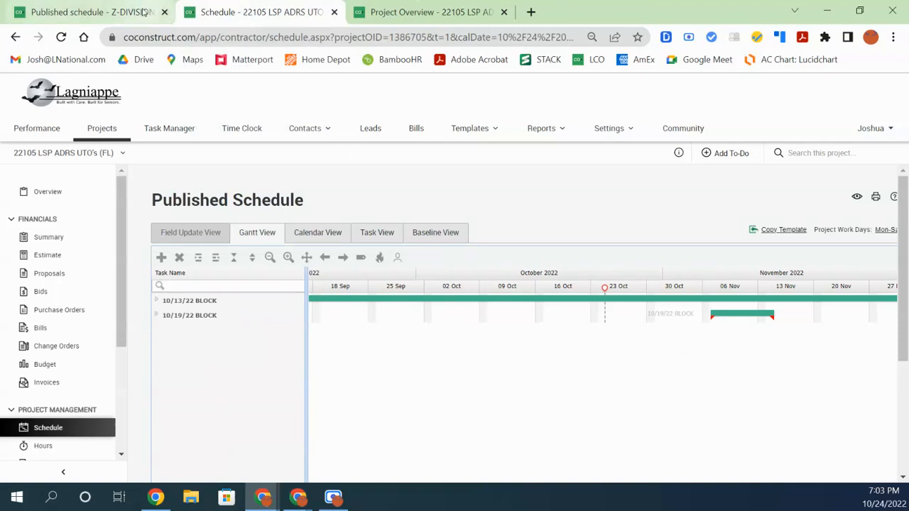
{"action": "left_click", "coordinate": [100, 12]}
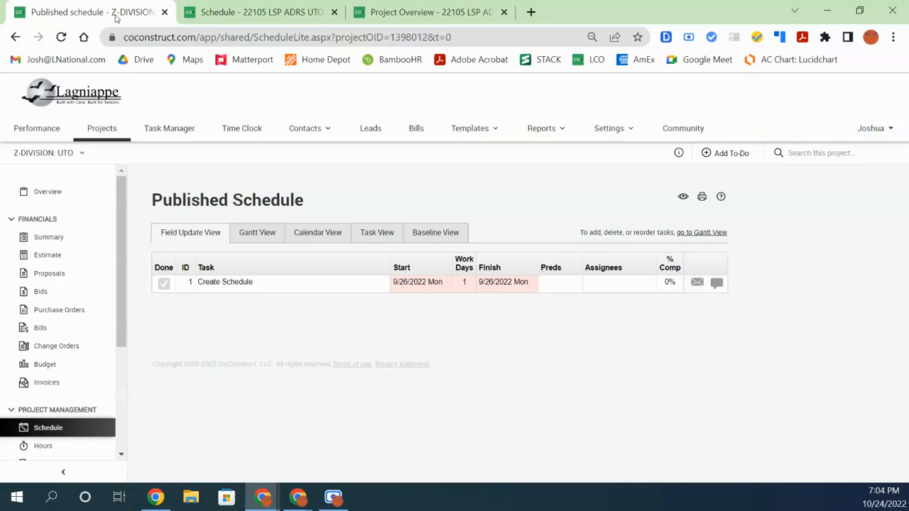
- Expand the 10/13/22 BLOCK task in the 22105 schedule's Gantt chart and collapse the side navigation for more room
{"action": "left_click", "coordinate": [245, 10]}
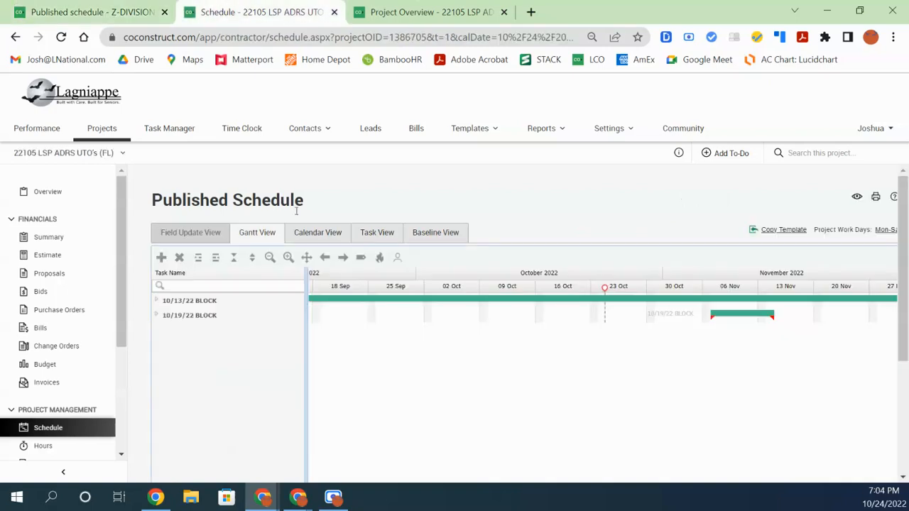
{"action": "left_click", "coordinate": [157, 301]}
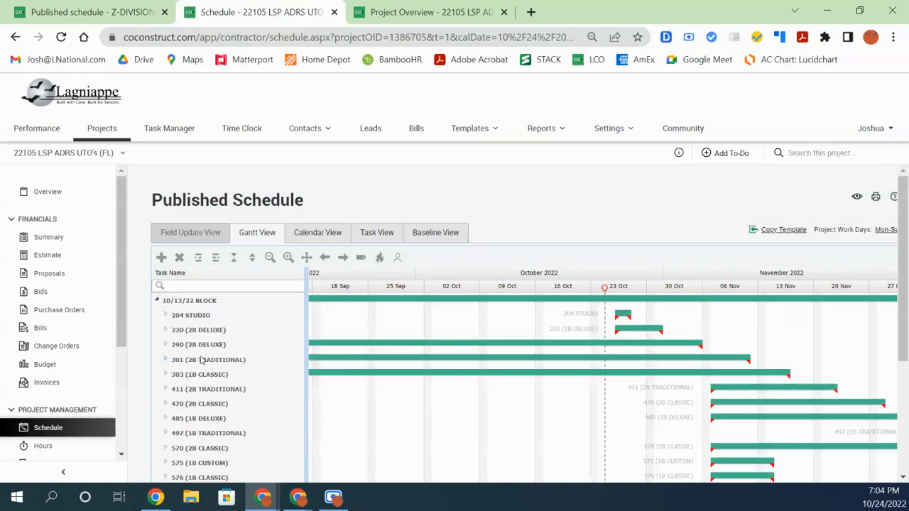
{"action": "scroll", "coordinate": [202, 361], "scroll_direction": "down", "scroll_amount": 2}
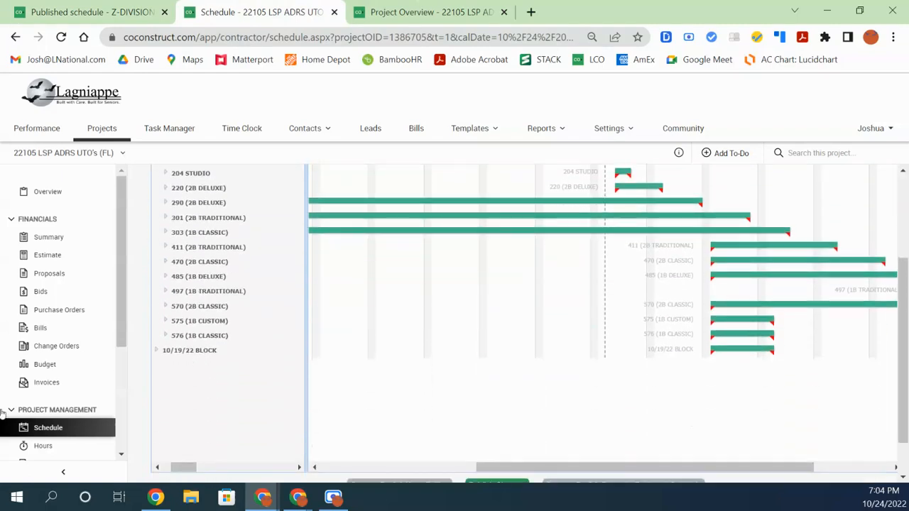
{"action": "left_click", "coordinate": [63, 472]}
{"action": "scroll", "coordinate": [189, 297], "scroll_direction": "up", "scroll_amount": 1}
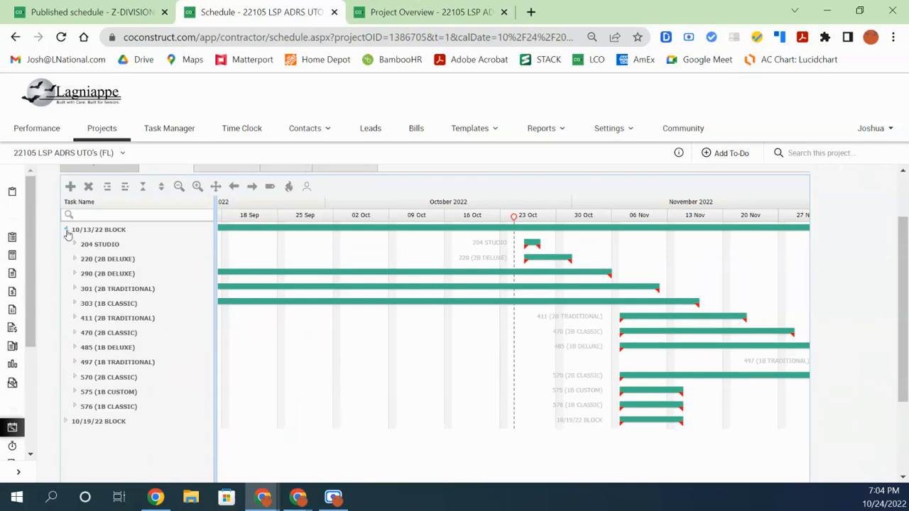
{"action": "left_click", "coordinate": [66, 230]}
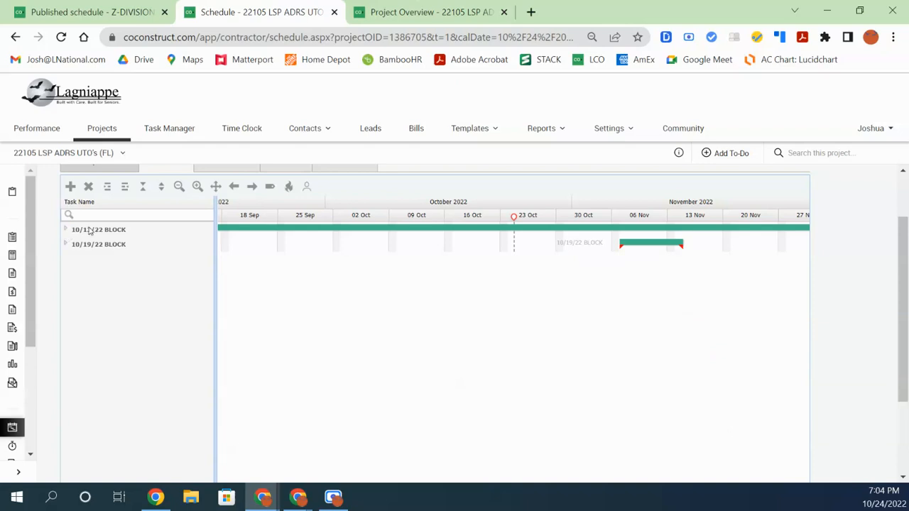
{"action": "left_click", "coordinate": [66, 230]}
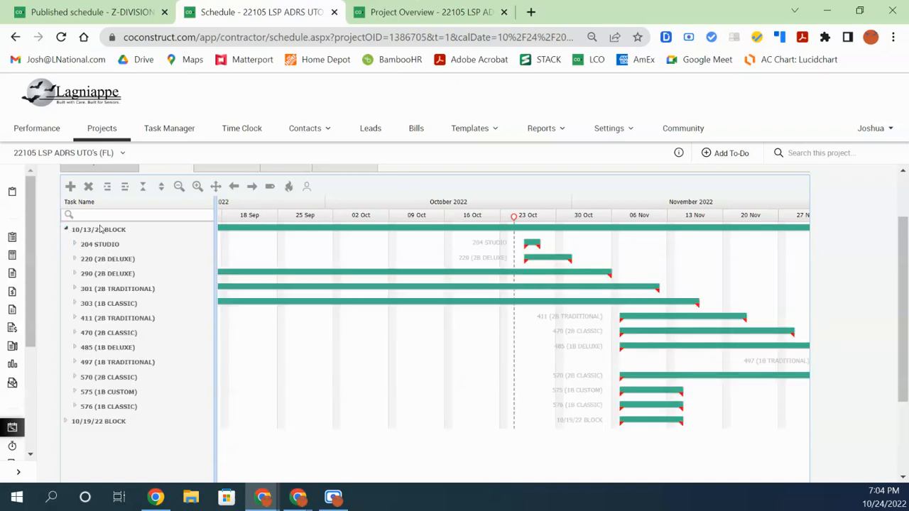
- Go through the 10/13/22 BLOCK unit tasks from 204 STUDIO to 303 (1B CLASSIC), and expand 204 STUDIO to view its subtasks
{"action": "left_click", "coordinate": [102, 231]}
{"action": "left_click", "coordinate": [92, 248]}
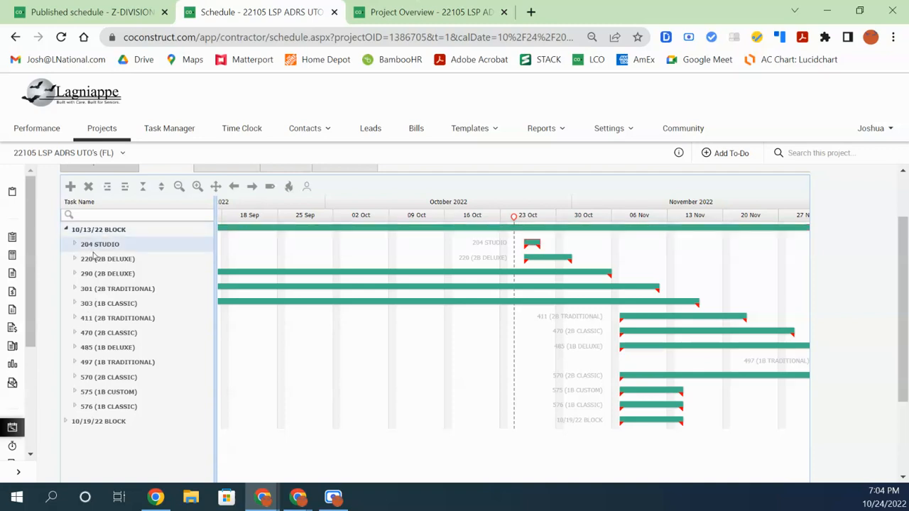
{"action": "left_click", "coordinate": [105, 262]}
{"action": "left_click", "coordinate": [105, 276]}
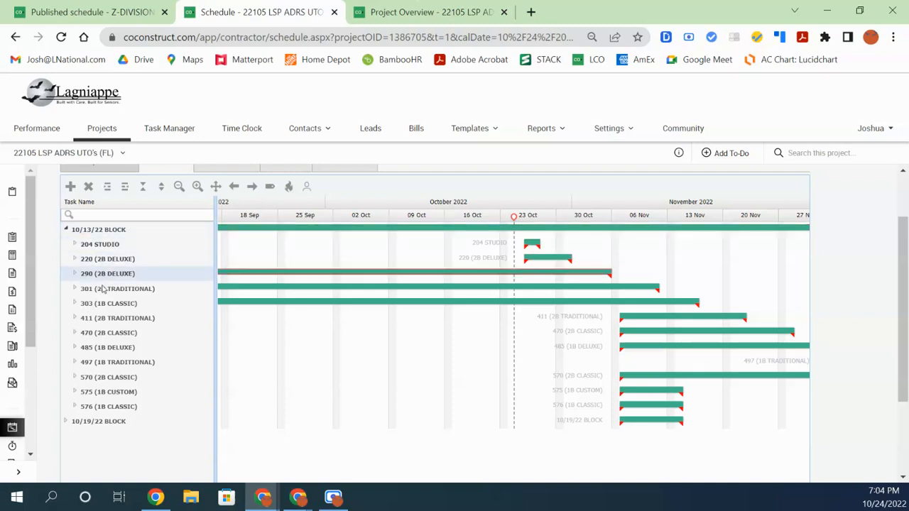
{"action": "left_click", "coordinate": [94, 293]}
{"action": "left_click", "coordinate": [90, 306]}
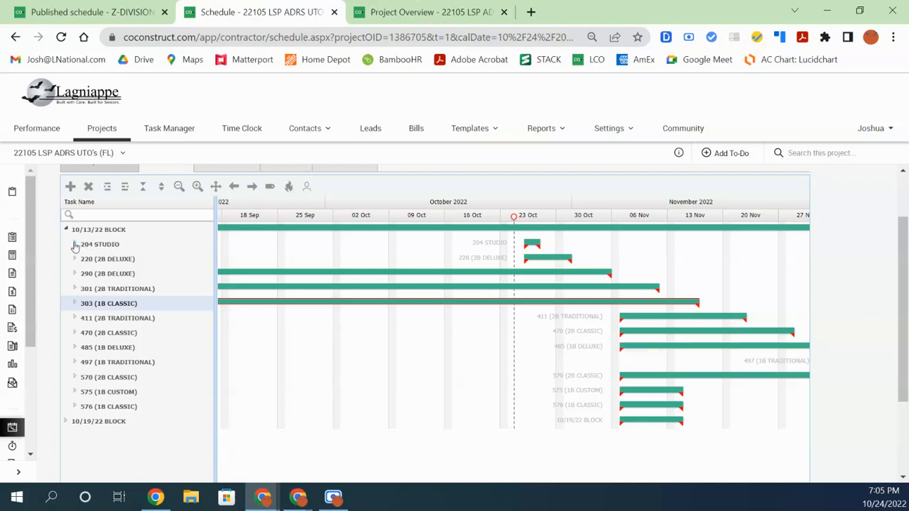
{"action": "left_click", "coordinate": [76, 245]}
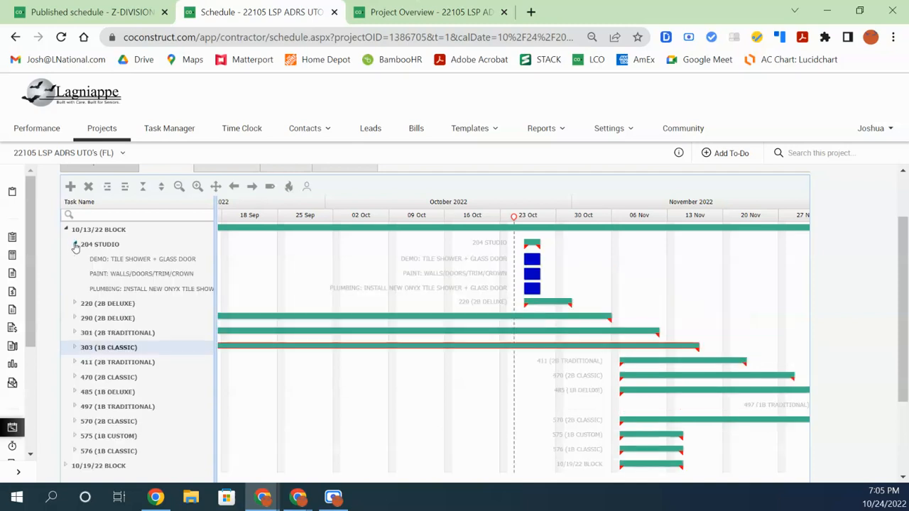
- Rename the 204 STUDIO task as 204 (STUDIO) and collapse its subtasks
{"action": "double_click", "coordinate": [103, 246]}
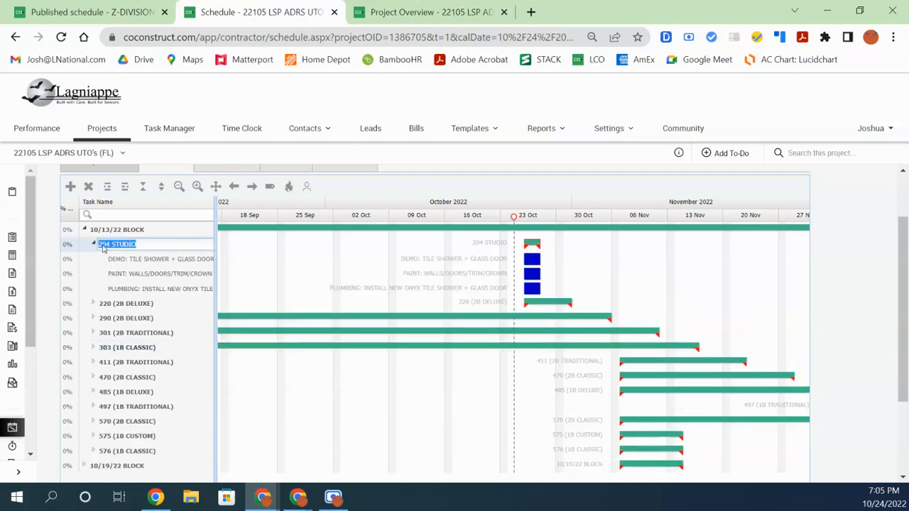
{"action": "left_click", "coordinate": [145, 243]}
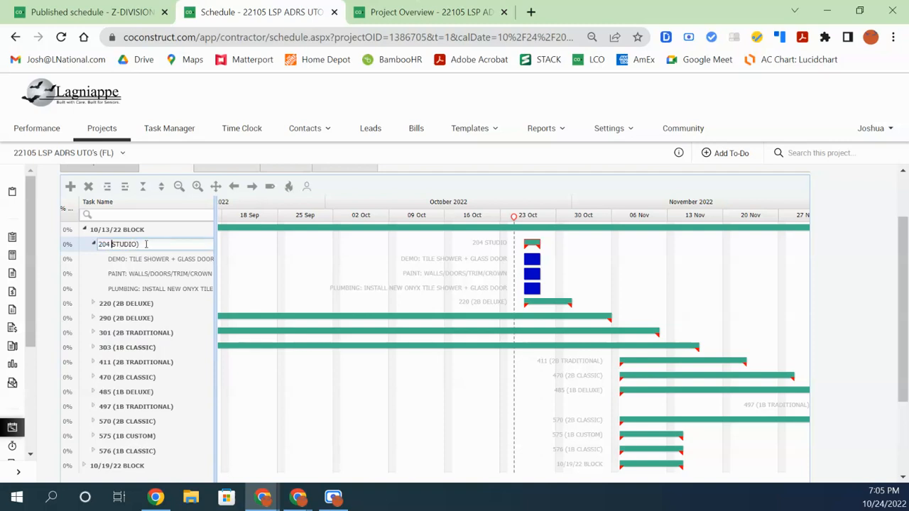
{"action": "type", "text": "("}
{"action": "left_click", "coordinate": [147, 260]}
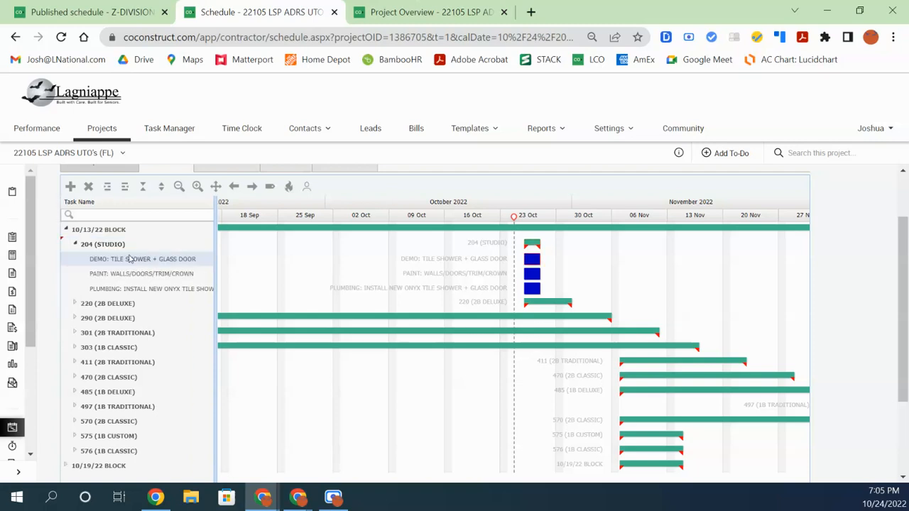
{"action": "left_click", "coordinate": [75, 245]}
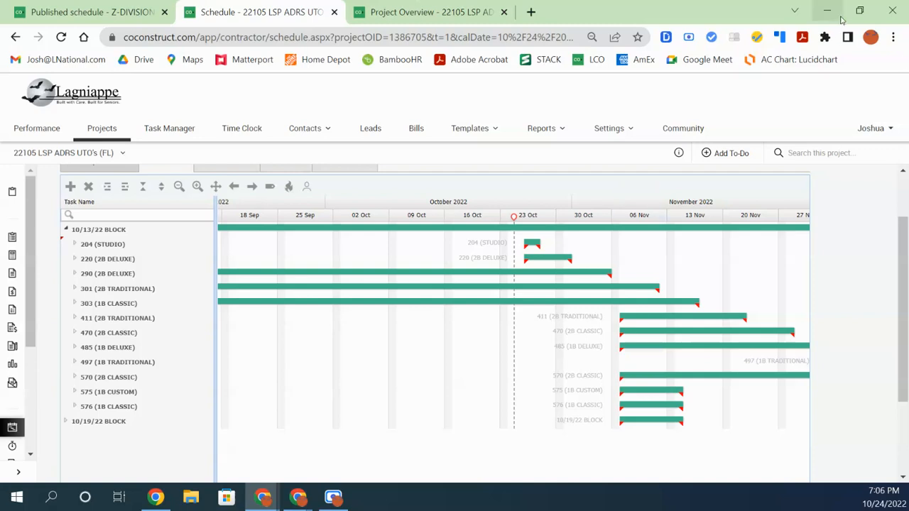
- Set the browser page zoom to 90% to enlarge the schedule
{"action": "left_click", "coordinate": [893, 36]}
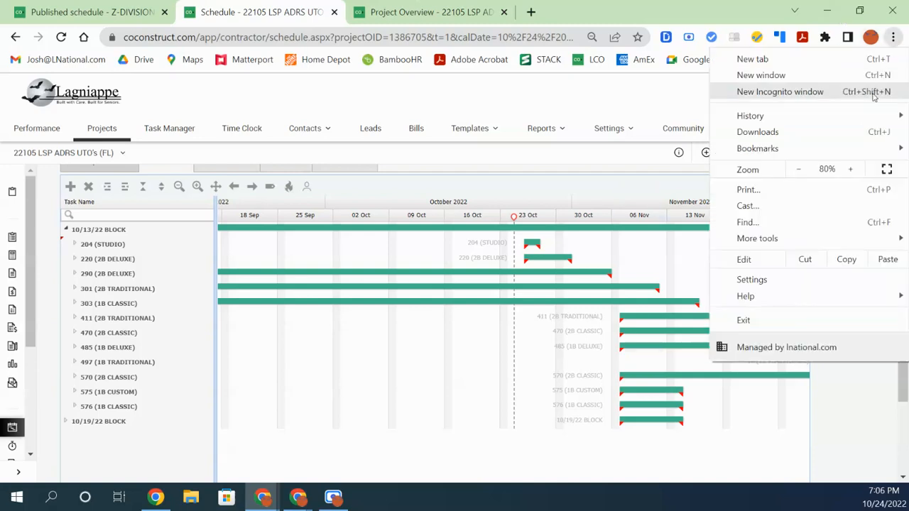
{"action": "left_click", "coordinate": [850, 169]}
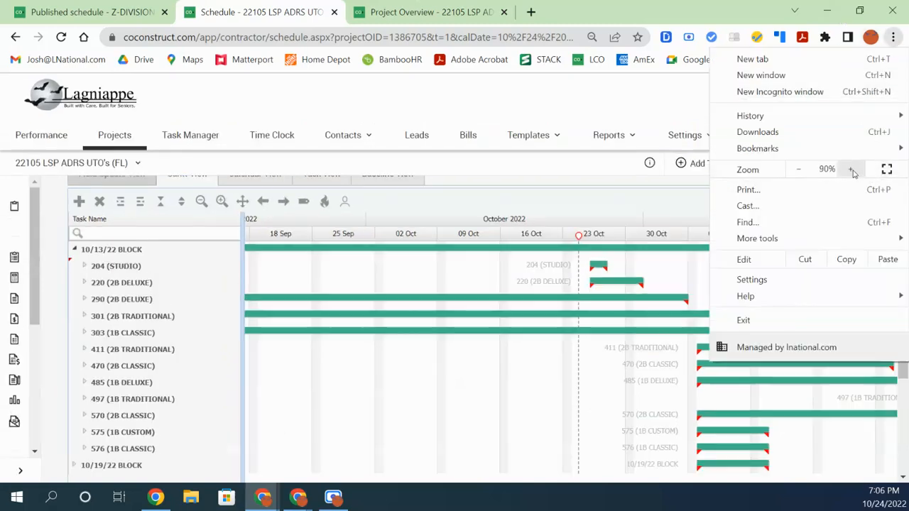
{"action": "left_click", "coordinate": [347, 168]}
{"action": "scroll", "coordinate": [291, 366], "scroll_direction": "down", "scroll_amount": 3}
{"action": "scroll", "coordinate": [288, 364], "scroll_direction": "up", "scroll_amount": 4}
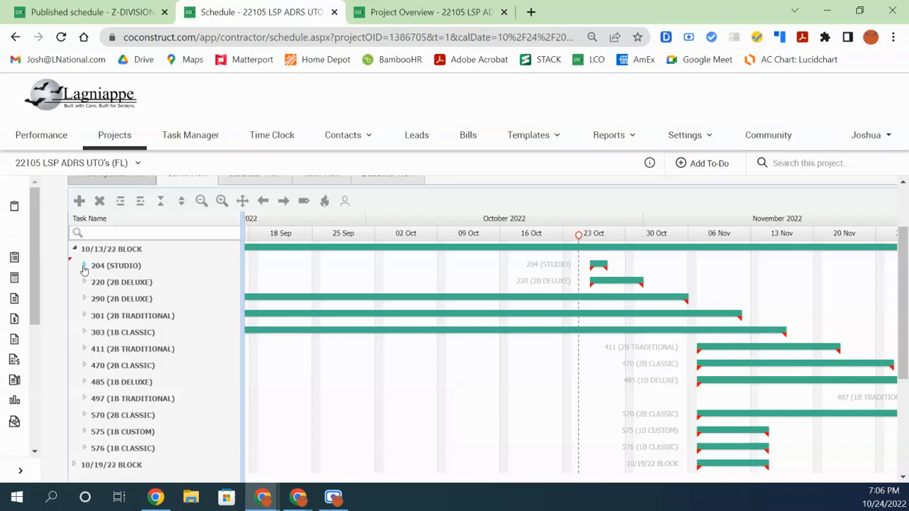
- Expand 204 (STUDIO) and 220 (2B DELUXE), and widen the task grid to show its columns through Notifications
{"action": "left_click", "coordinate": [84, 265]}
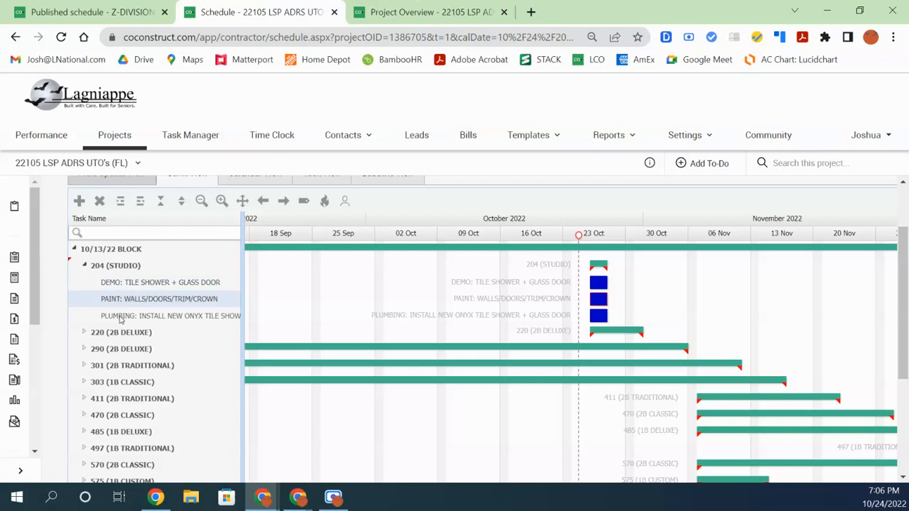
{"action": "left_click", "coordinate": [84, 332]}
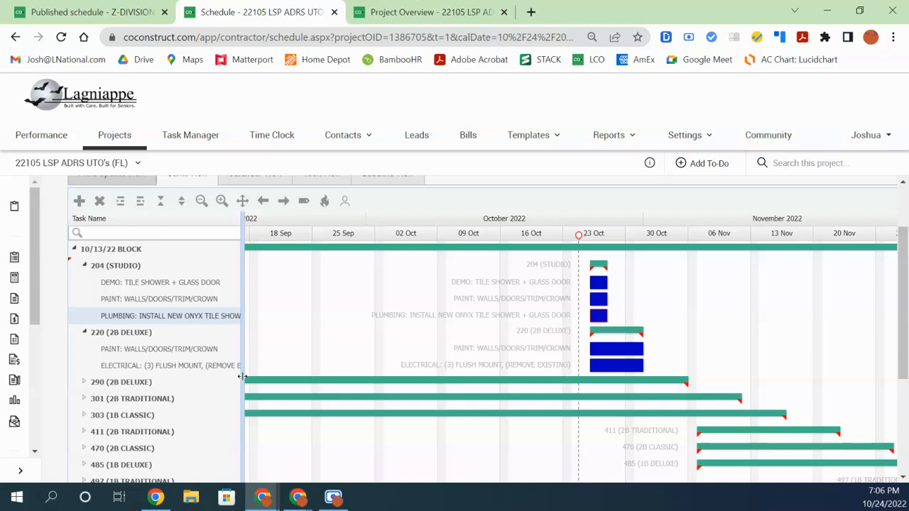
{"action": "left_click_drag", "start_coordinate": [241, 377], "coordinate": [709, 316]}
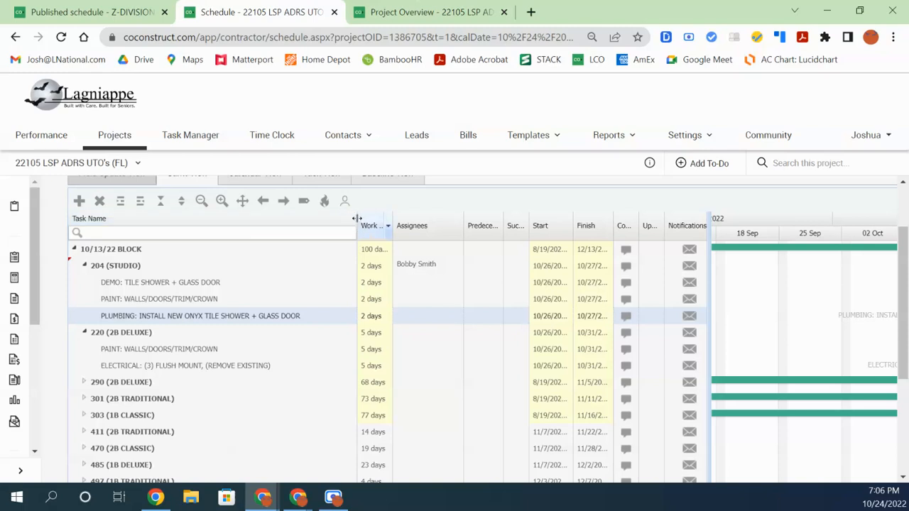
{"action": "mouse_move", "coordinate": [357, 219]}
{"action": "left_mouse_down"}
{"action": "mouse_move", "coordinate": [313, 218]}
{"action": "mouse_move", "coordinate": [410, 225]}
{"action": "mouse_move", "coordinate": [350, 228]}
{"action": "left_mouse_up"}
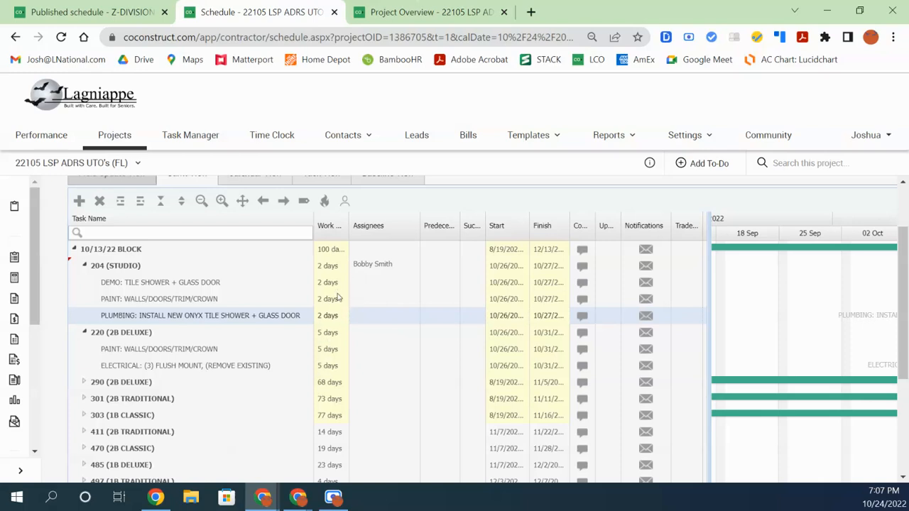
{"action": "left_click_drag", "start_coordinate": [709, 347], "coordinate": [351, 387]}
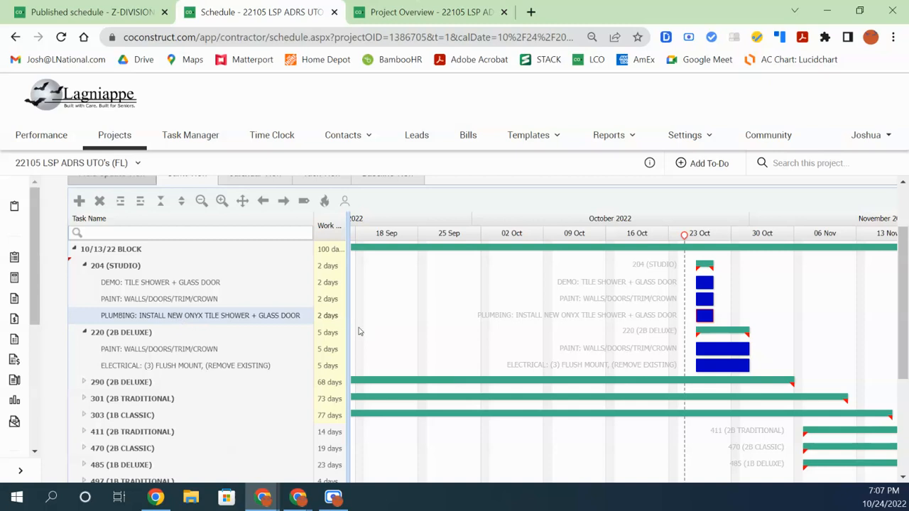
{"action": "left_click_drag", "start_coordinate": [349, 323], "coordinate": [561, 334]}
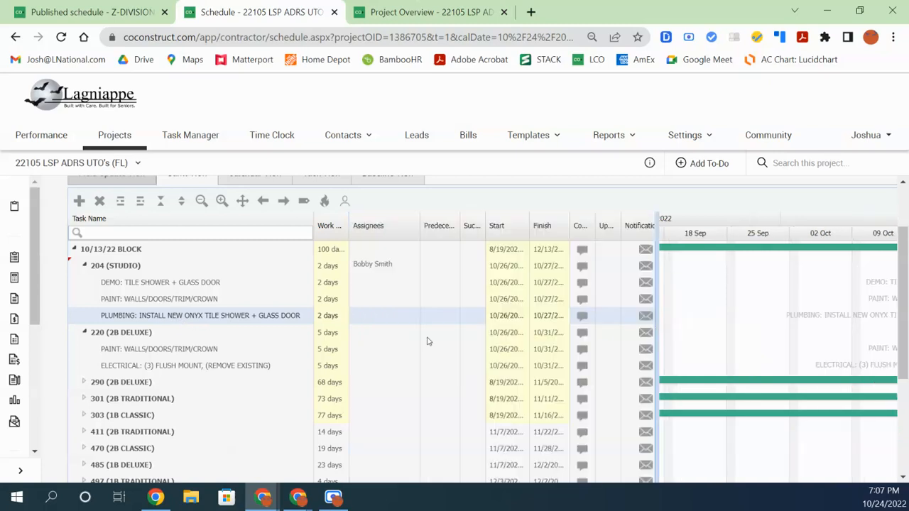
- Narrow the Task Name column and reorder the grid so Assignees, Notes/Files, Start and work days follow it
{"action": "left_click_drag", "start_coordinate": [385, 225], "coordinate": [323, 250]}
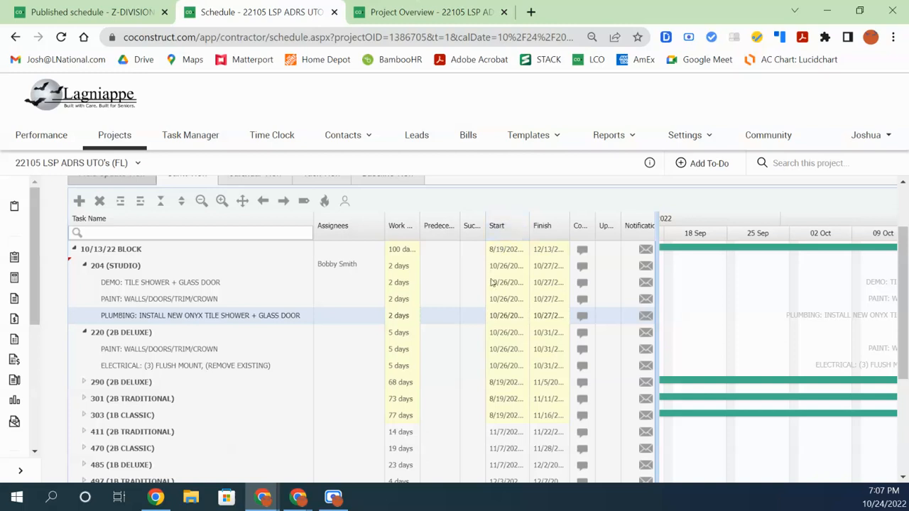
{"action": "left_click_drag", "start_coordinate": [503, 236], "coordinate": [386, 237]}
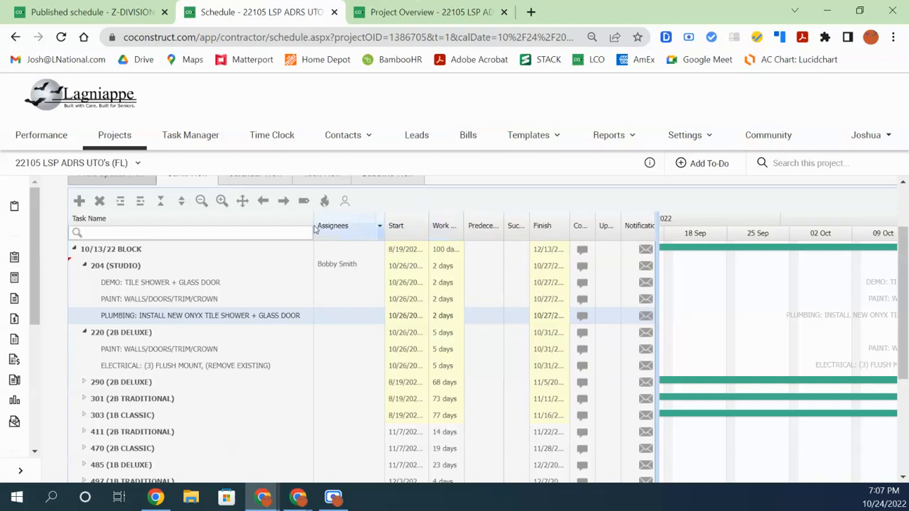
{"action": "left_click_drag", "start_coordinate": [313, 228], "coordinate": [190, 242]}
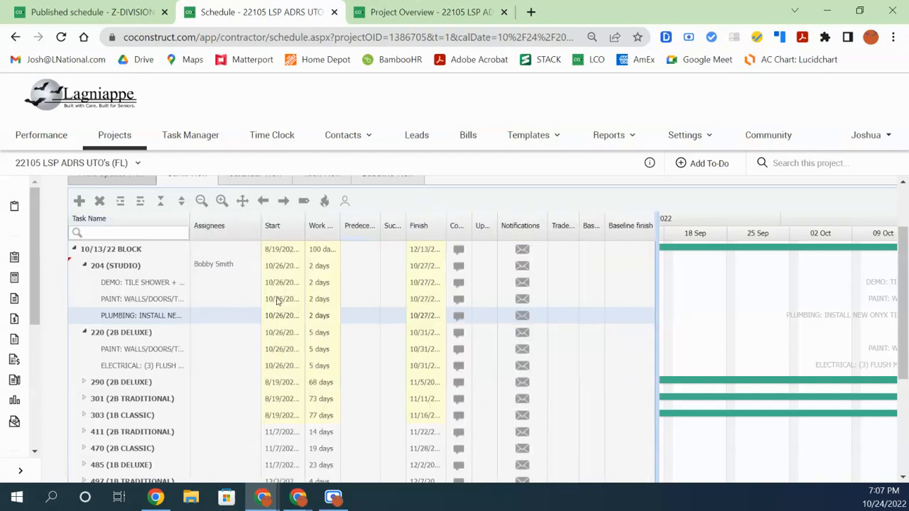
{"action": "left_click_drag", "start_coordinate": [657, 356], "coordinate": [737, 360]}
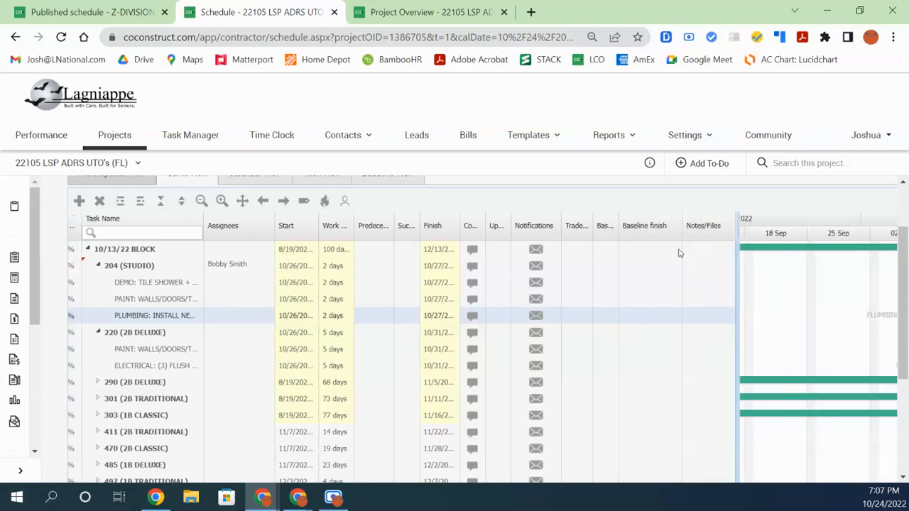
{"action": "mouse_move", "coordinate": [708, 226]}
{"action": "left_mouse_down"}
{"action": "mouse_move", "coordinate": [493, 252]}
{"action": "mouse_move", "coordinate": [274, 237]}
{"action": "left_mouse_up"}
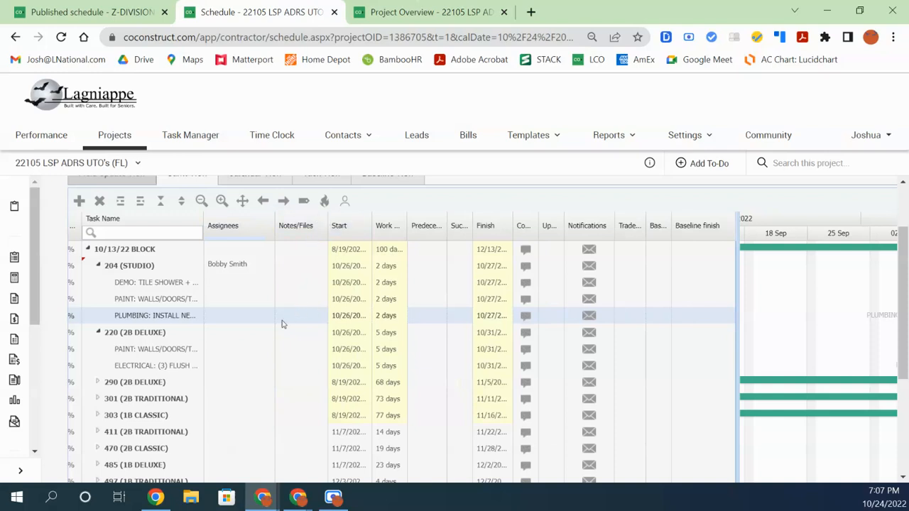
{"action": "double_click", "coordinate": [202, 319]}
{"action": "left_click", "coordinate": [208, 323]}
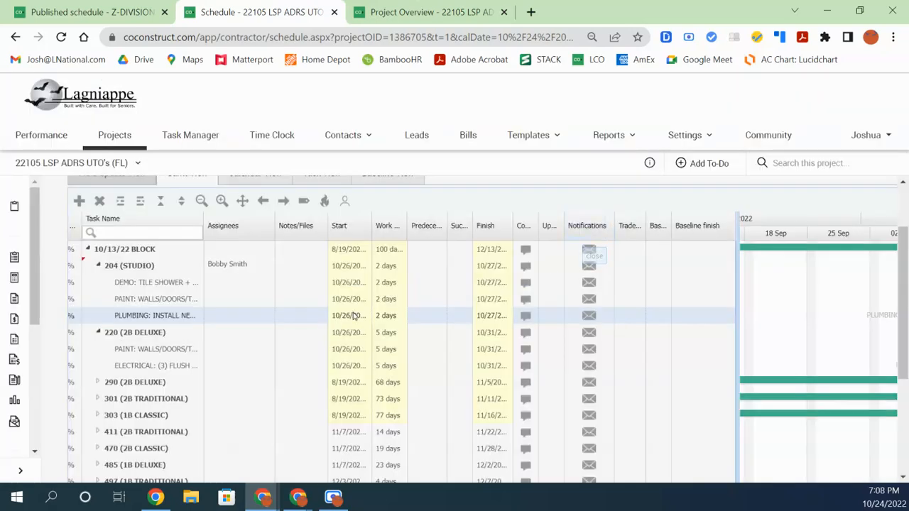
{"action": "left_click", "coordinate": [588, 230]}
{"action": "double_click", "coordinate": [143, 319]}
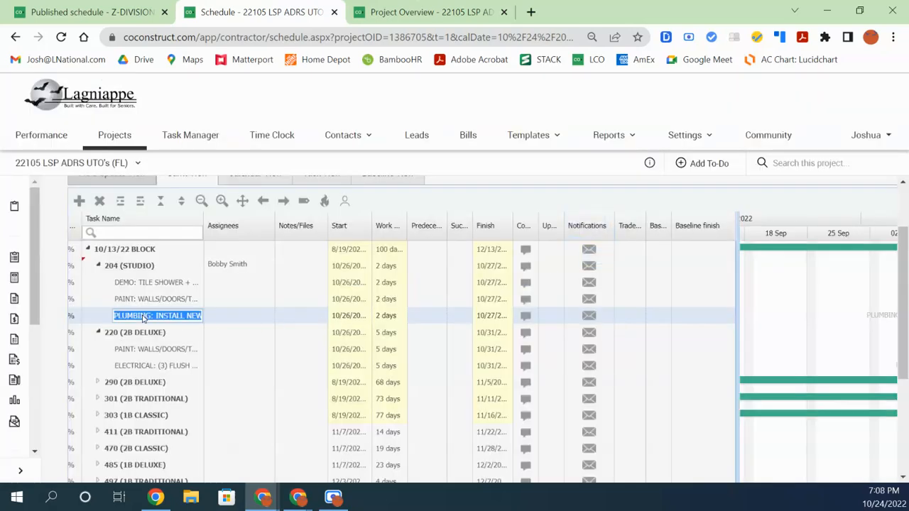
{"action": "left_click", "coordinate": [152, 316]}
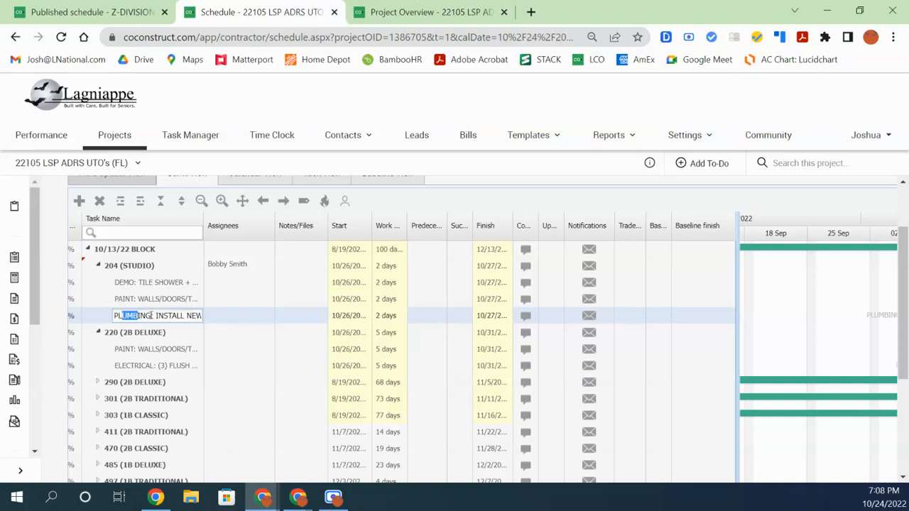
{"action": "left_click_drag", "start_coordinate": [119, 316], "coordinate": [227, 315]}
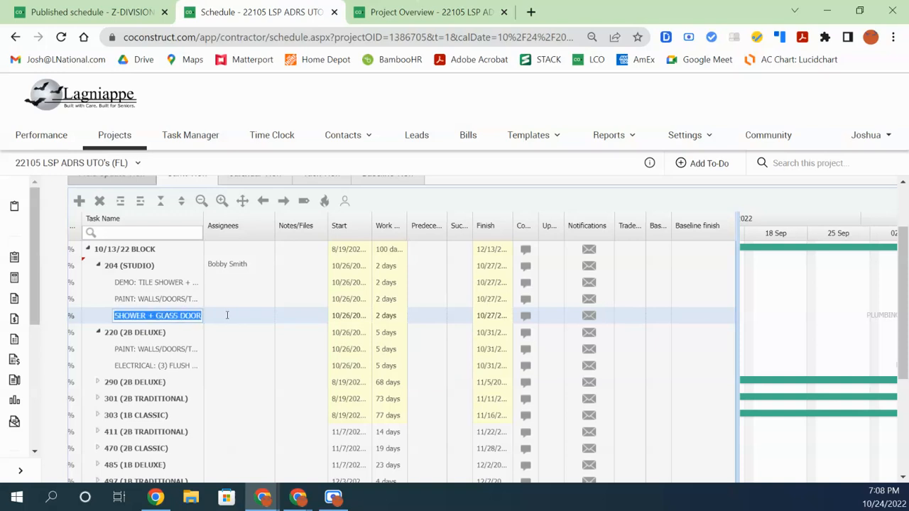
{"action": "left_click", "coordinate": [174, 299]}
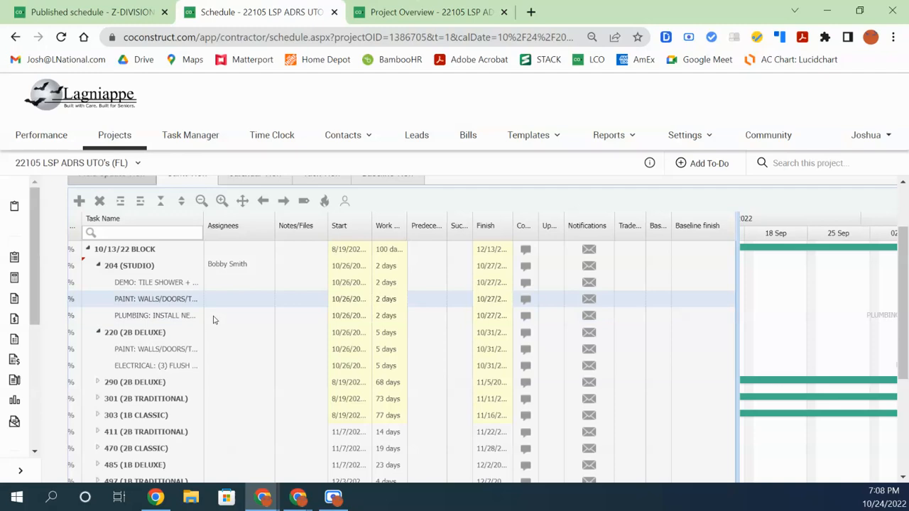
{"action": "left_click", "coordinate": [213, 318]}
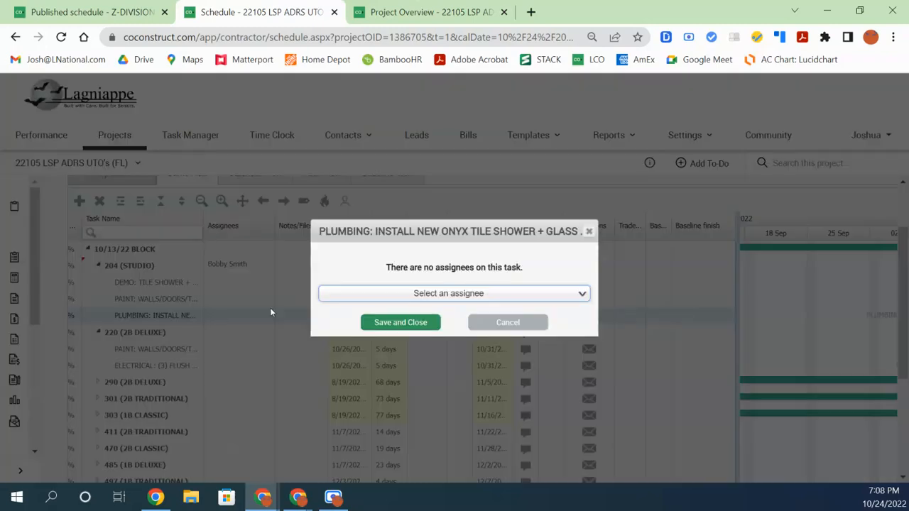
{"action": "left_click", "coordinate": [591, 233]}
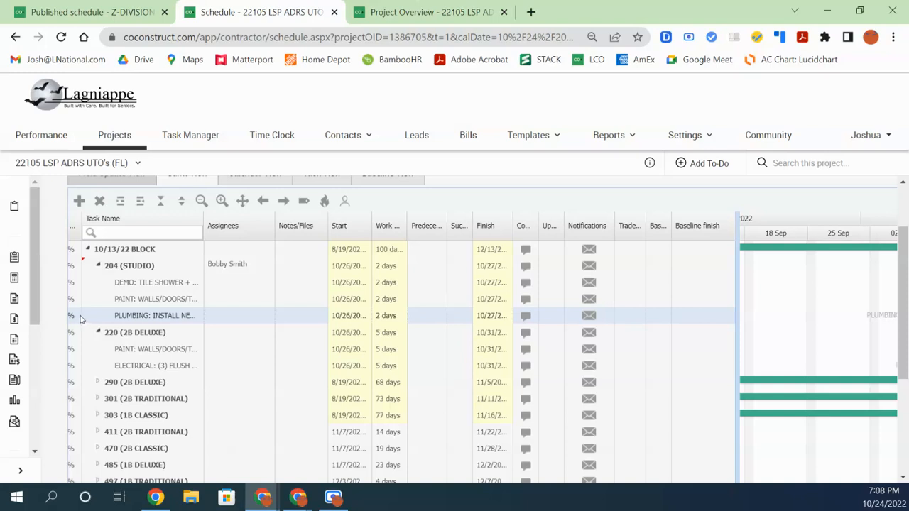
- Open the task details of the PLUMBING: INSTALL NEW ONYX TILE SHOWER + GLASS DOOR subtask under 204 (STUDIO)
{"action": "left_click", "coordinate": [102, 320]}
{"action": "left_click", "coordinate": [103, 321]}
{"action": "left_click", "coordinate": [100, 321]}
{"action": "left_click", "coordinate": [97, 320]}
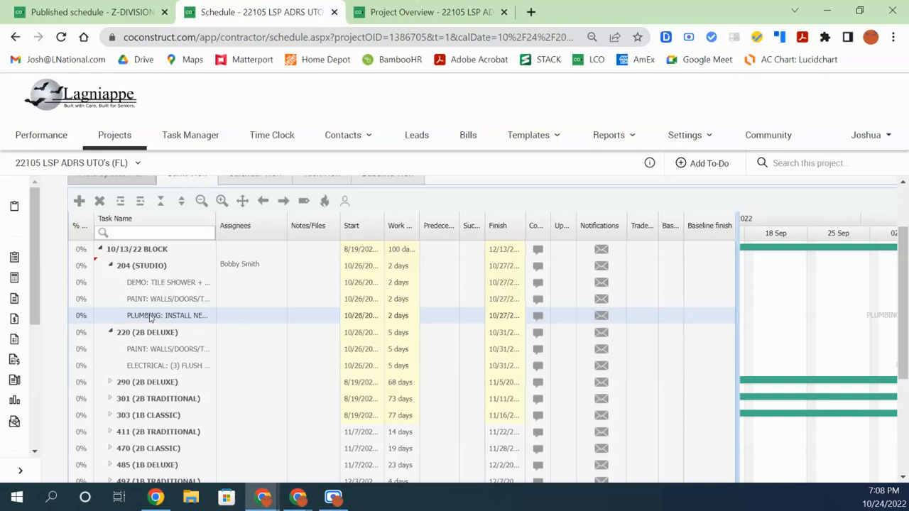
{"action": "right_click", "coordinate": [150, 320]}
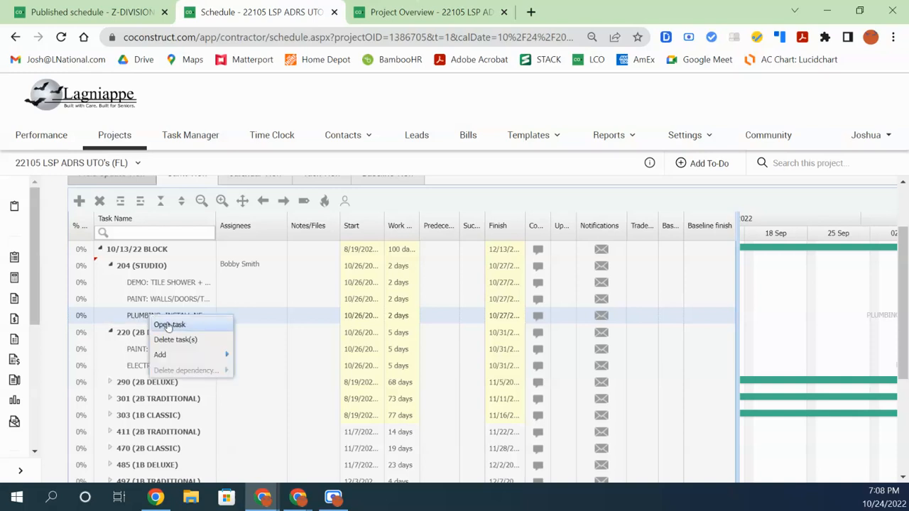
{"action": "left_click", "coordinate": [170, 325]}
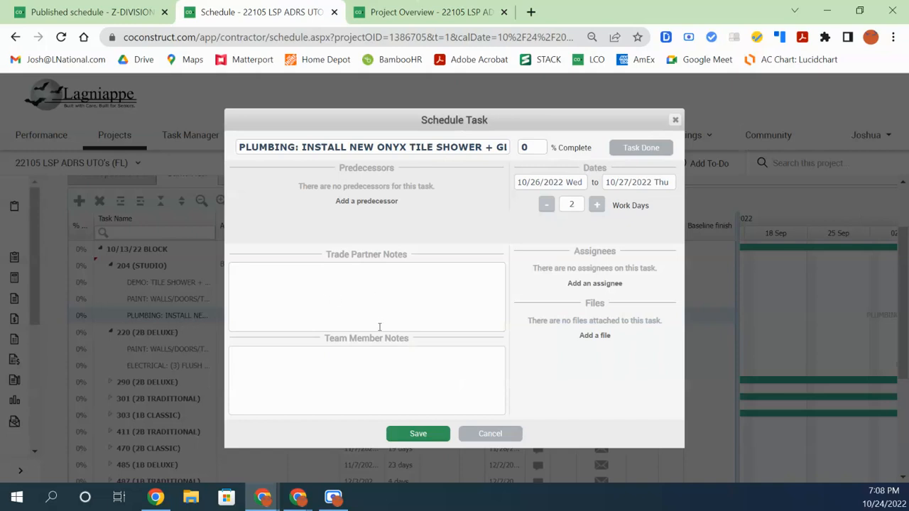
- Enter team member note 'PAINTING IS EQUAL TO AN AVERAGE OF 200 s.f. PER DAY PER PAINTING PROFESSIONAL. (2) PERSON PAINT TEAM CAN PAINT 400 s.f. PER DAY.'
{"action": "left_click", "coordinate": [388, 374]}
{"action": "type", "text": "PAINTING"}
{"action": "type", "text": "IS"}
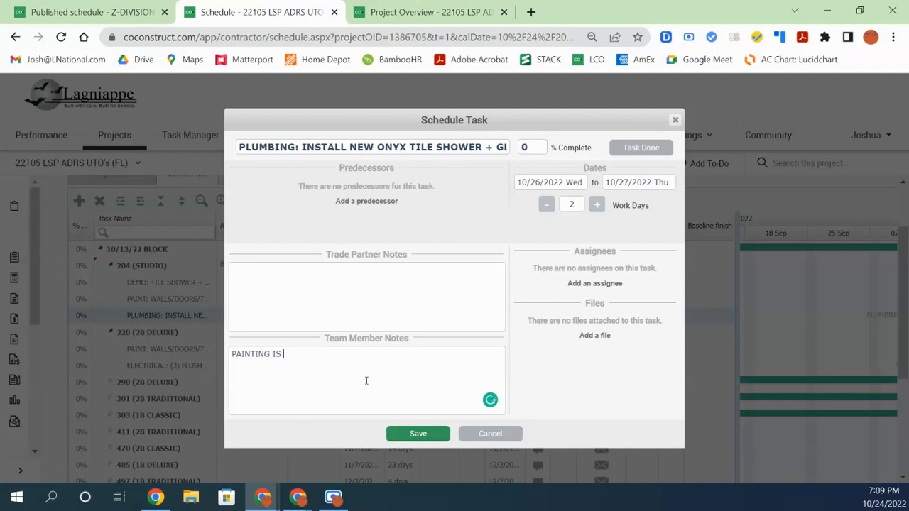
{"action": "type", "text": " EQUAL TO AN AVERAGE O"}
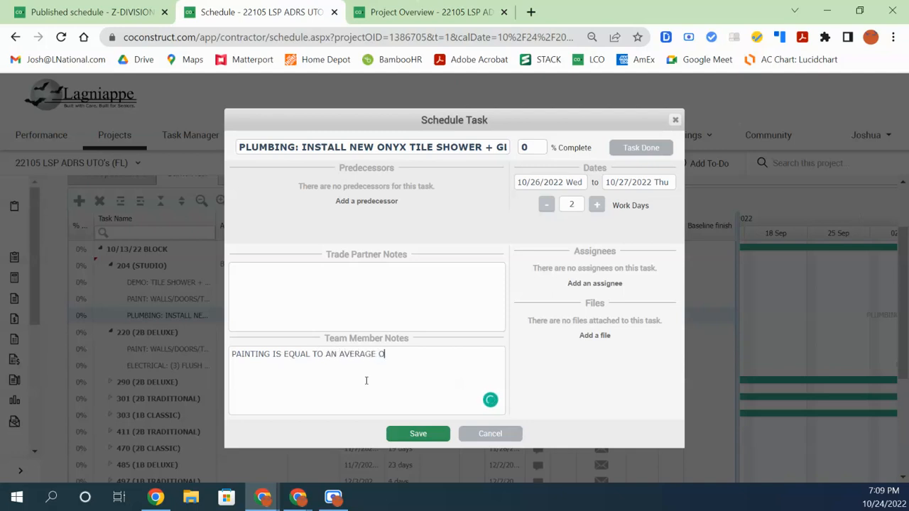
{"action": "type", "text": "F 200 s.f. PER DAY PER "}
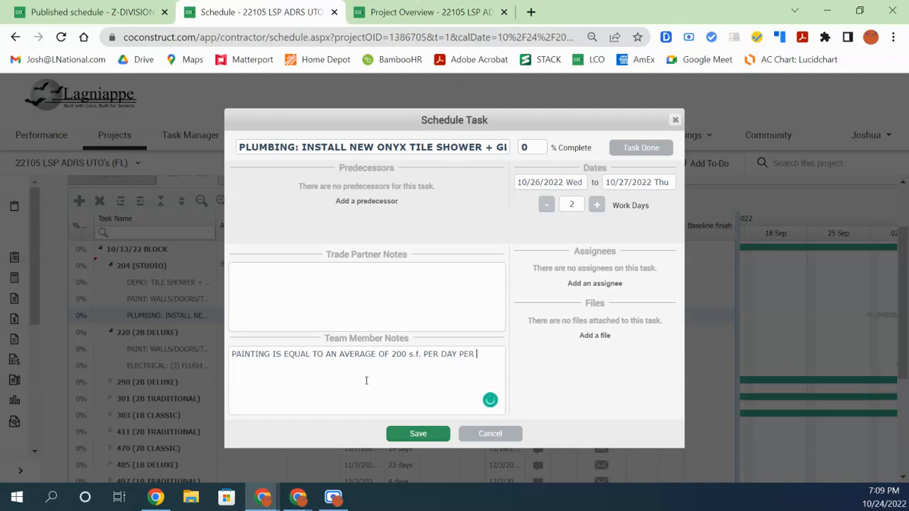
{"action": "type", "text": "PAINTING PROFE"}
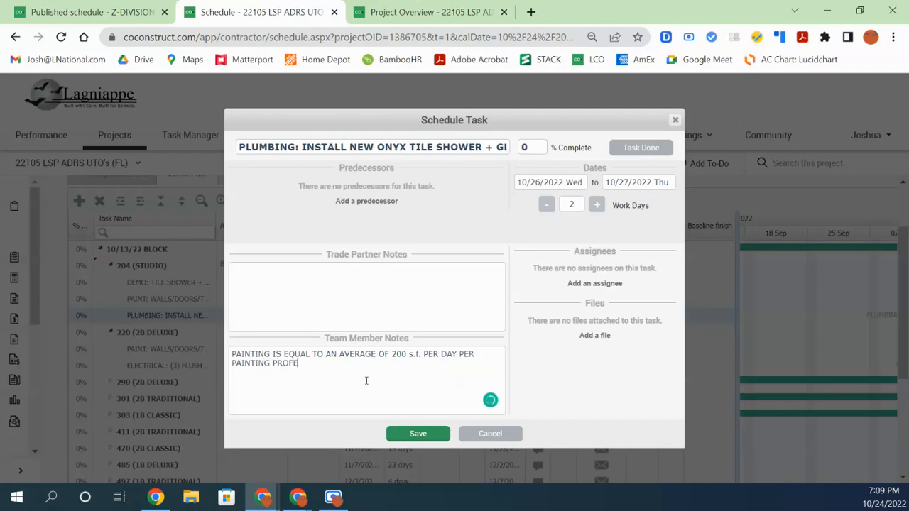
{"action": "type", "text": "SSIONAL. (2) PERSON PAINT"}
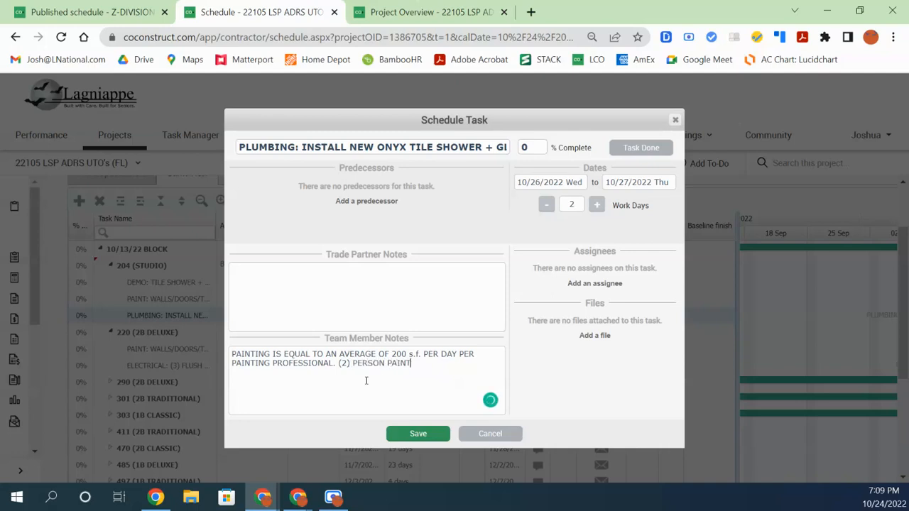
{"action": "type", "text": " TEAM CA"}
{"action": "type", "text": "N "}
{"action": "type", "text": "PAINT 400"}
{"action": "type", "text": " s.f. PE"}
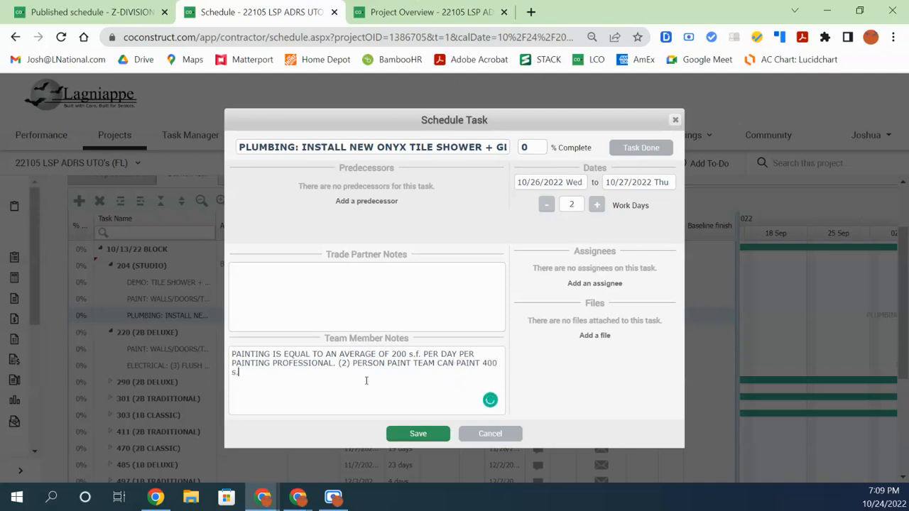
{"action": "type", "text": "R DAY."}
- Add a second paragraph to the team member note: 'PROJECT IS 2000 s.f. THEREFORE TIMELINE WAS SET FOR 10 DAYS.'
{"action": "key", "text": "Return"}
{"action": "key", "text": "Return"}
{"action": "type", "text": "2000"}
{"action": "key", "text": "BackSpace"}
{"action": "key", "text": "BackSpace"}
{"action": "key", "text": "BackSpace"}
{"action": "key", "text": "BackSpace"}
{"action": "type", "text": "PROJECT IS 2000"}
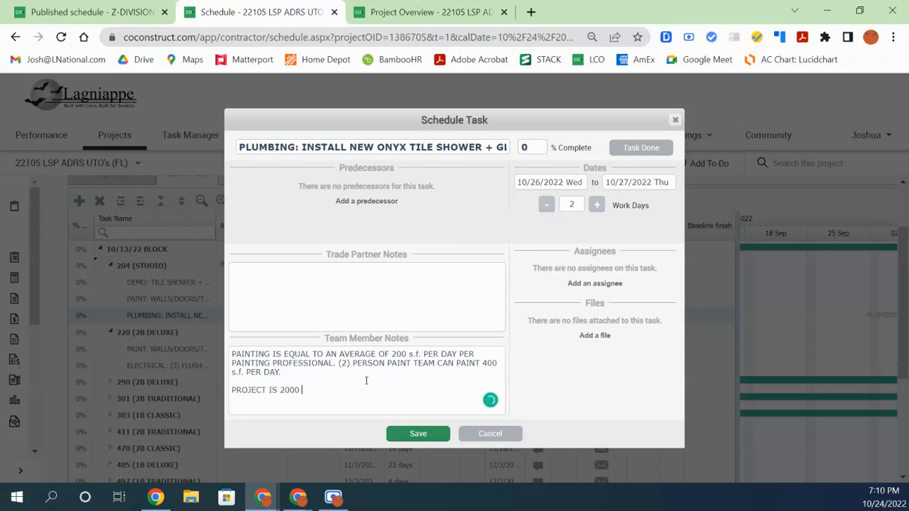
{"action": "type", "text": " s.f. THEREFORE TIMELINE WAS SET FOR 10 DAYS."}
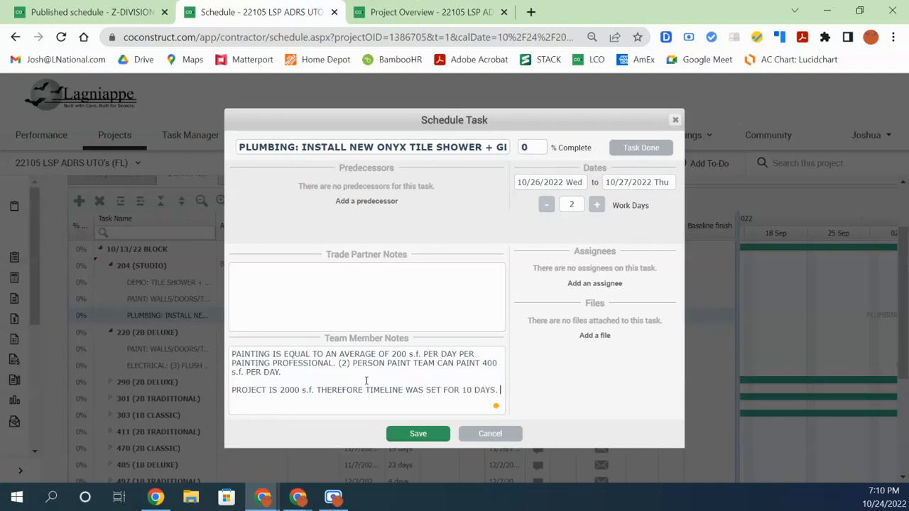
- Move the complete painting note from Team Member Notes to Trade Partner Notes and save the plumbing task
{"action": "left_click", "coordinate": [231, 355]}
{"action": "left_click", "coordinate": [365, 283]}
{"action": "left_click_drag", "start_coordinate": [502, 391], "coordinate": [230, 358]}
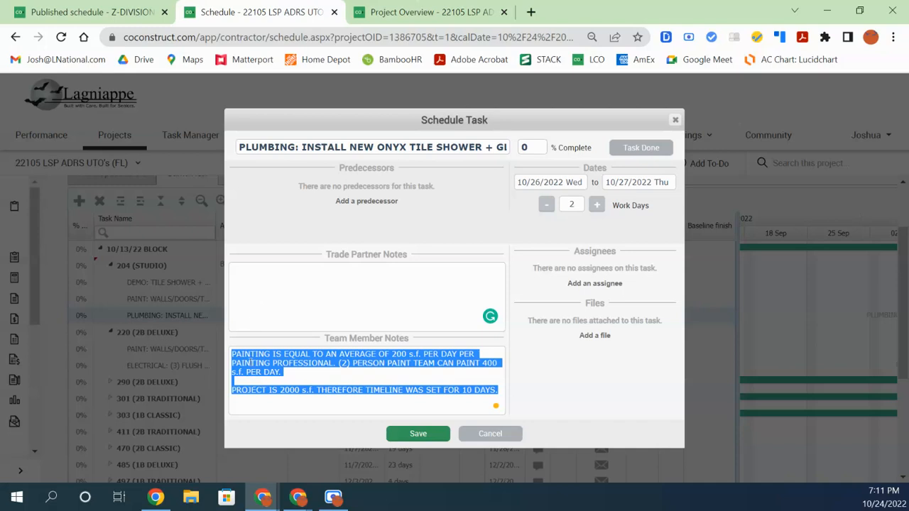
{"action": "right_click", "coordinate": [242, 359]}
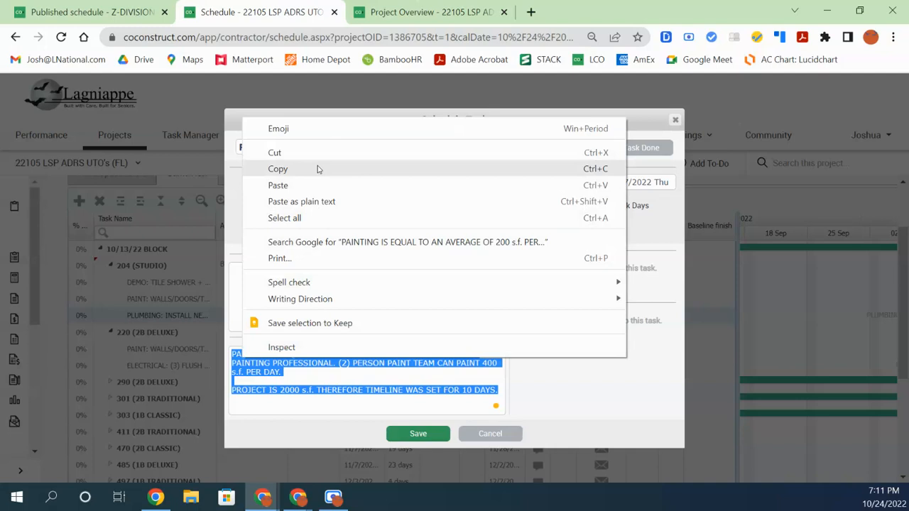
{"action": "left_click", "coordinate": [293, 388]}
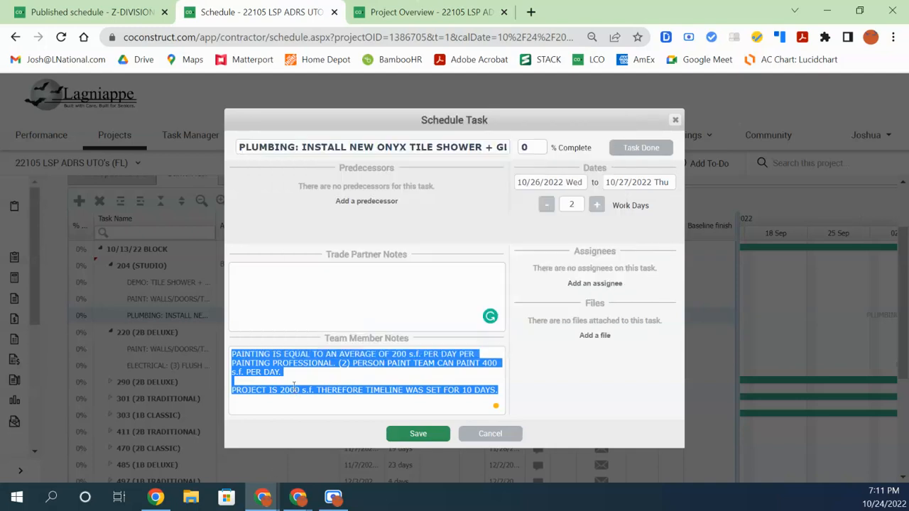
{"action": "left_click", "coordinate": [489, 391]}
{"action": "mouse_move", "coordinate": [501, 390]}
{"action": "left_mouse_down"}
{"action": "mouse_move", "coordinate": [232, 390]}
{"action": "mouse_move", "coordinate": [228, 354]}
{"action": "left_mouse_up"}
{"action": "key", "text": "ctrl+x"}
{"action": "left_click", "coordinate": [294, 299]}
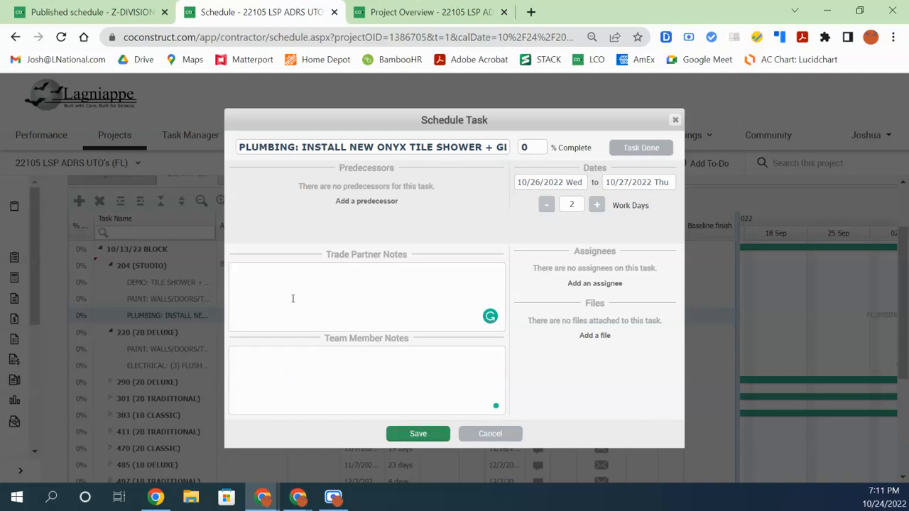
{"action": "key", "text": "ctrl+v"}
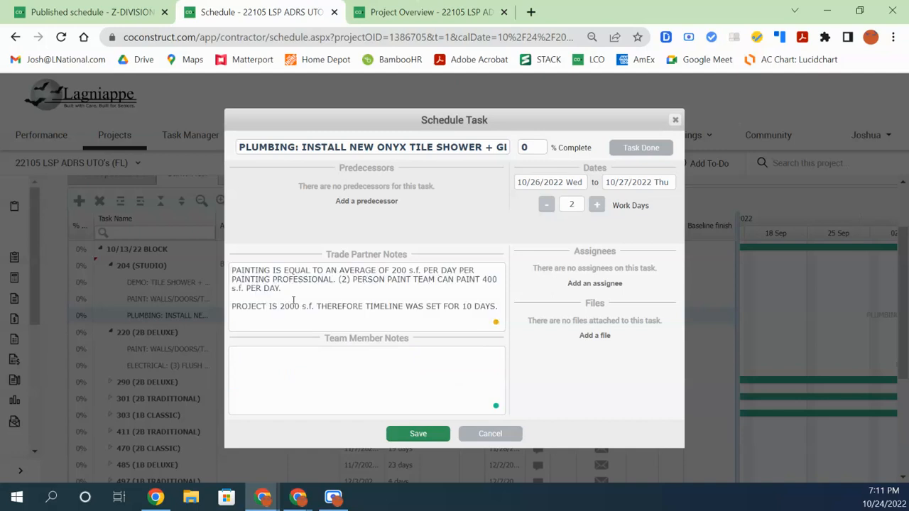
{"action": "left_click", "coordinate": [416, 436]}
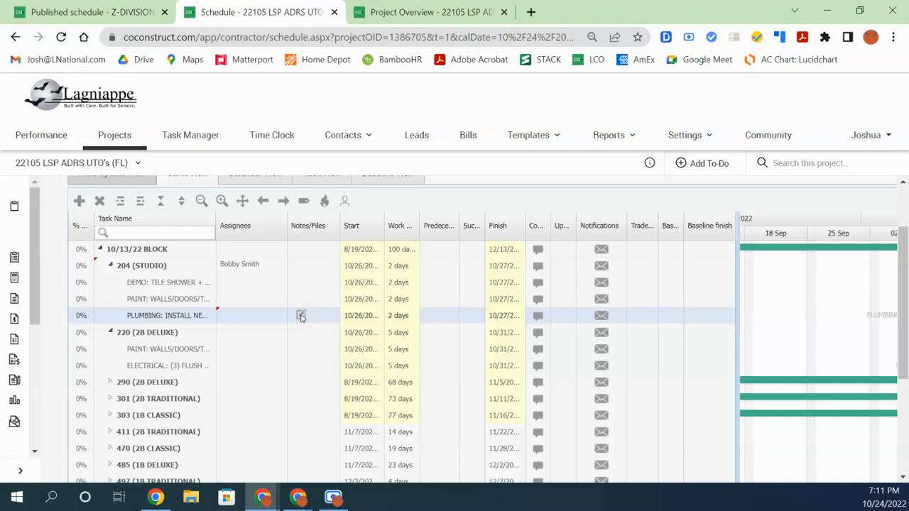
- Narrow the Notes/Files column of the task grid to little more than its icon's width
{"action": "scroll", "coordinate": [300, 316], "scroll_direction": "down", "scroll_amount": 10}
{"action": "scroll", "coordinate": [300, 316], "scroll_direction": "up", "scroll_amount": 9}
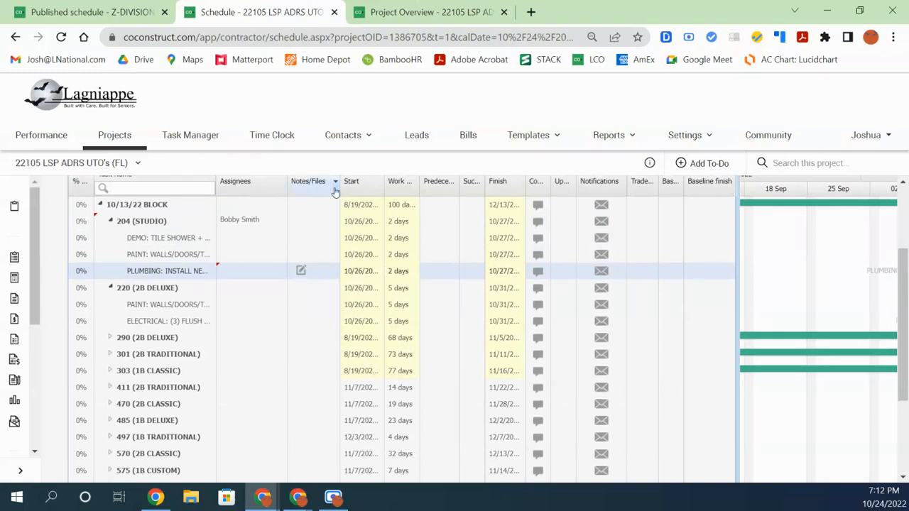
{"action": "left_click_drag", "start_coordinate": [341, 183], "coordinate": [309, 183]}
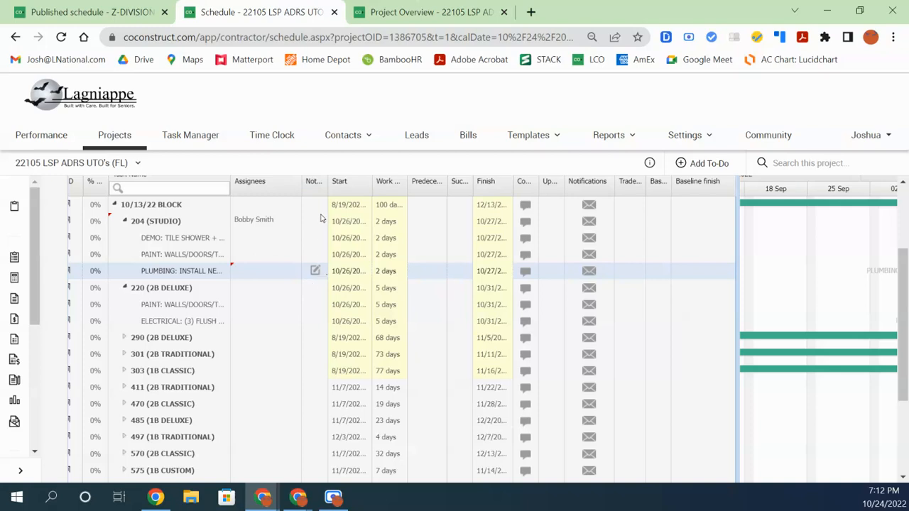
- Reopen the PLUMBING subtask from its note marker, review the trade partner note and save the task
{"action": "left_click", "coordinate": [313, 273]}
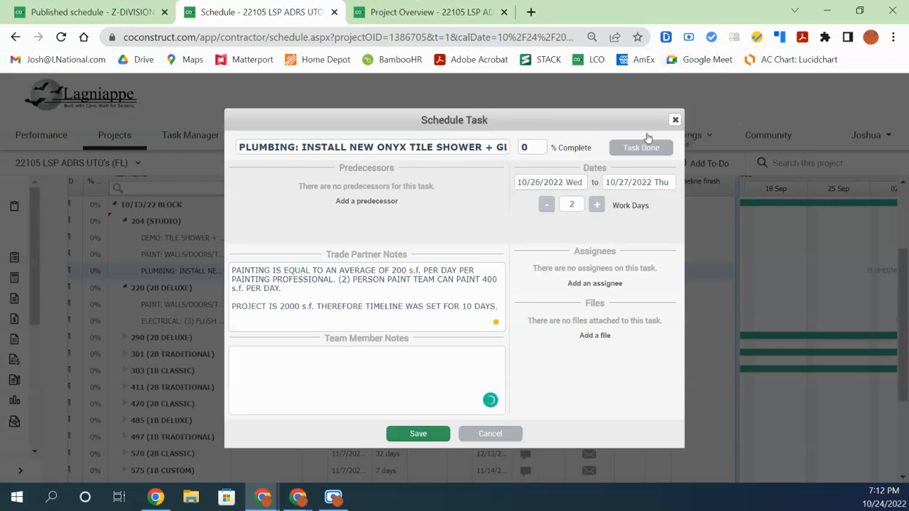
{"action": "left_click", "coordinate": [416, 435]}
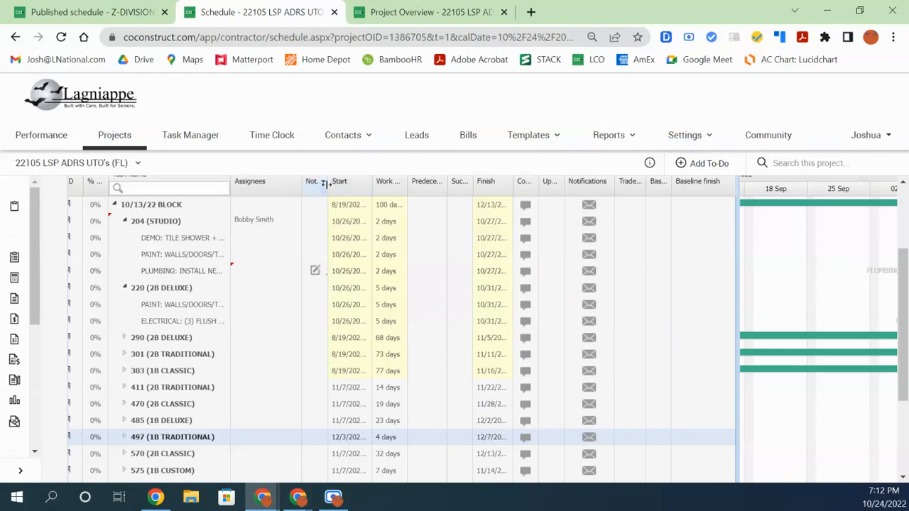
{"action": "mouse_move", "coordinate": [328, 184]}
{"action": "left_mouse_down"}
{"action": "mouse_move", "coordinate": [365, 184]}
{"action": "mouse_move", "coordinate": [328, 184]}
{"action": "left_mouse_up"}
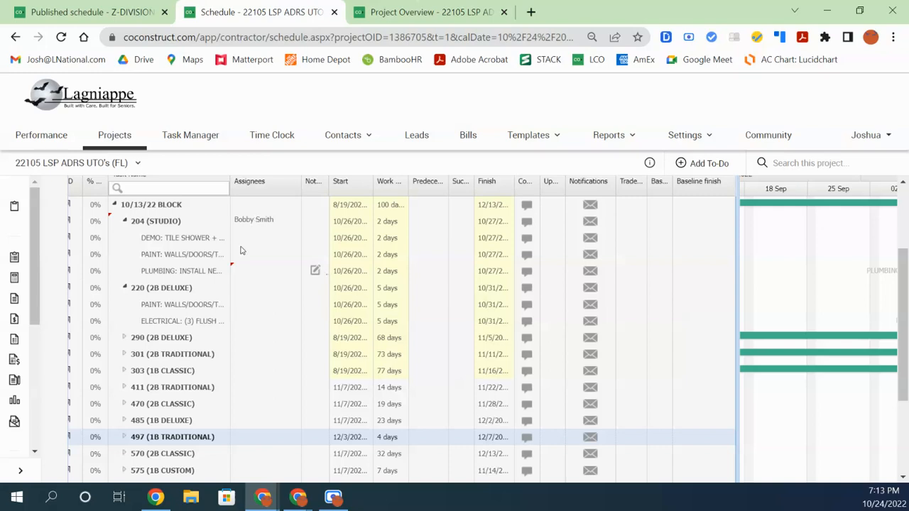
- Widen the Task Name column until DEMO: TILE SHOWER + GLASS DOOR can be read in full
{"action": "left_click", "coordinate": [248, 240]}
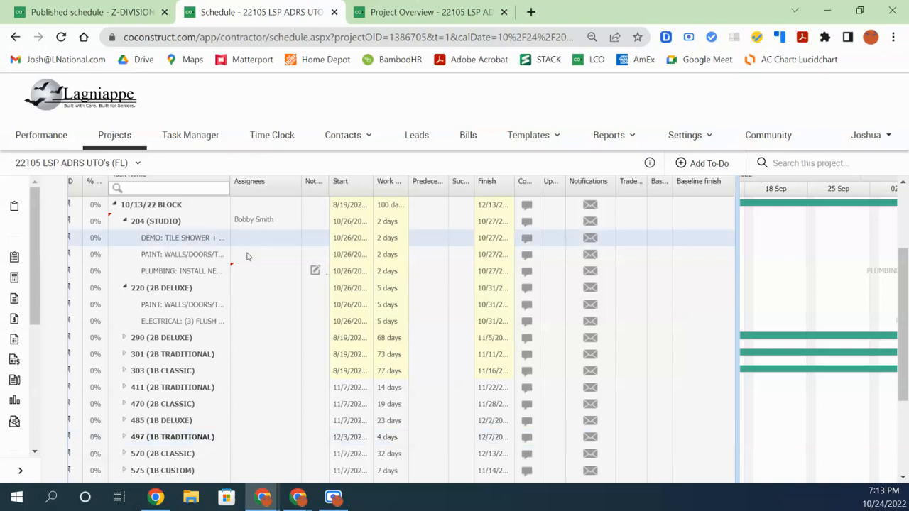
{"action": "left_click", "coordinate": [588, 232]}
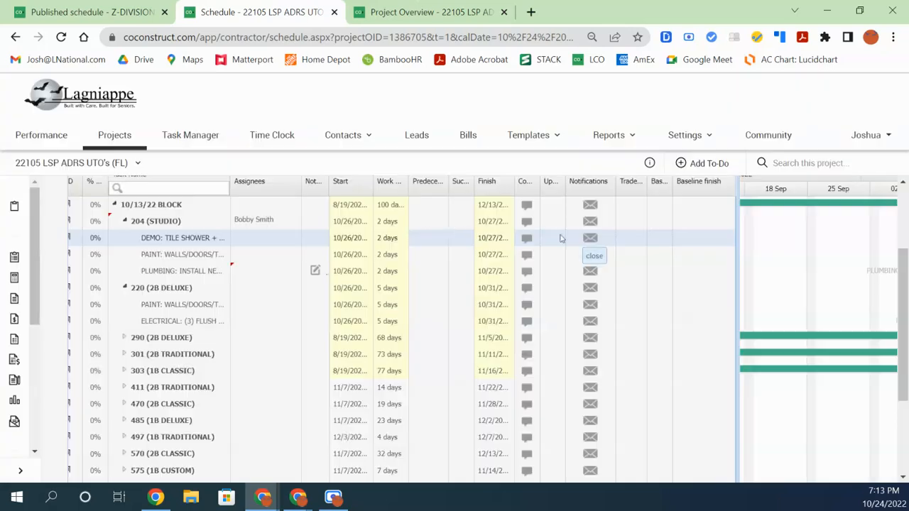
{"action": "left_click_drag", "start_coordinate": [230, 182], "coordinate": [313, 181]}
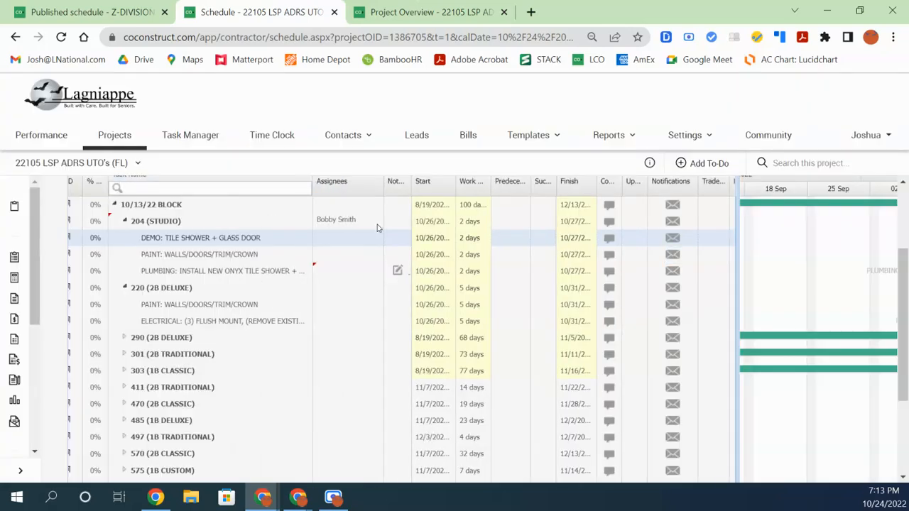
- Remove the current assignee from 204 (STUDIO) and save the task assignments
{"action": "left_click", "coordinate": [342, 222]}
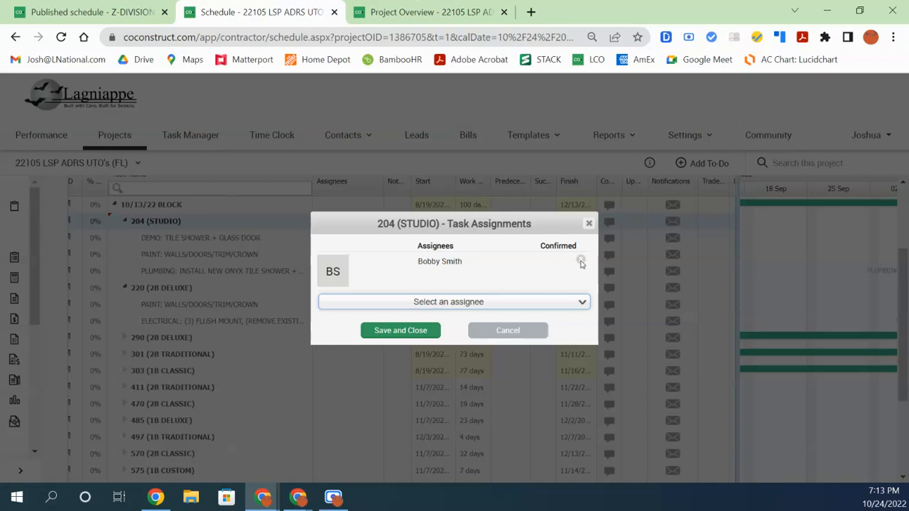
{"action": "left_click", "coordinate": [581, 262]}
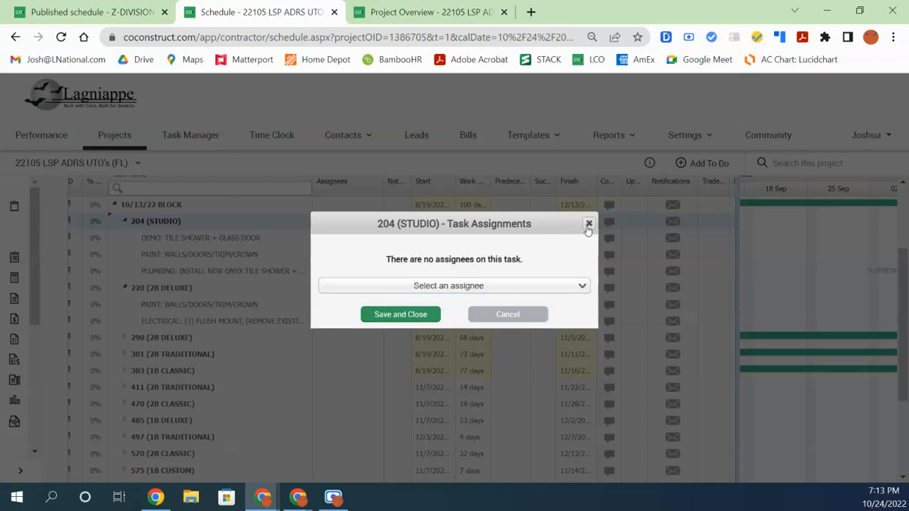
{"action": "left_click", "coordinate": [406, 315]}
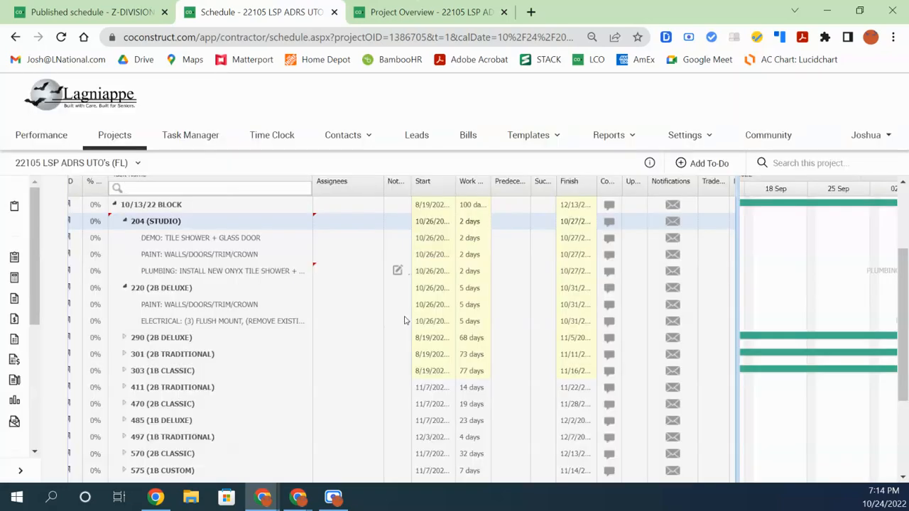
- Open the task assignments of DEMO: TILE SHOWER + GLASS DOOR, browse the assignee list and search it by a first name
{"action": "left_click", "coordinate": [346, 238]}
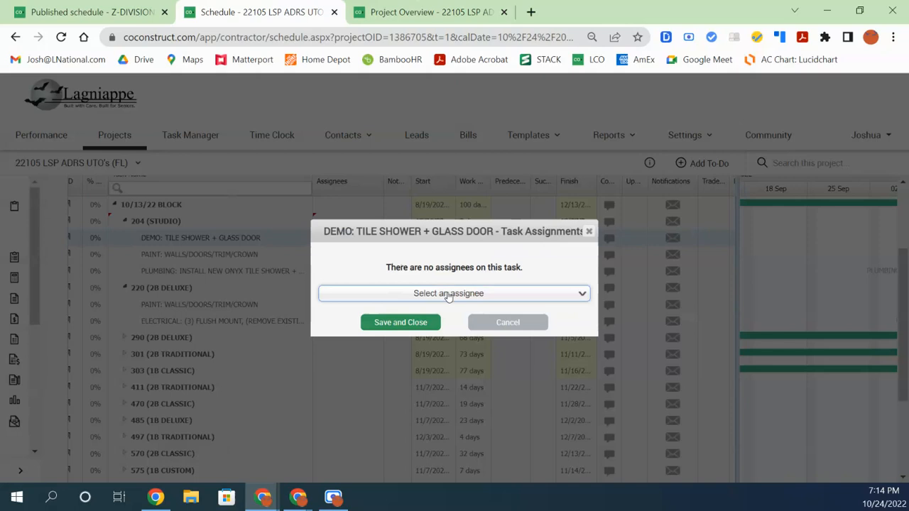
{"action": "left_click", "coordinate": [448, 294]}
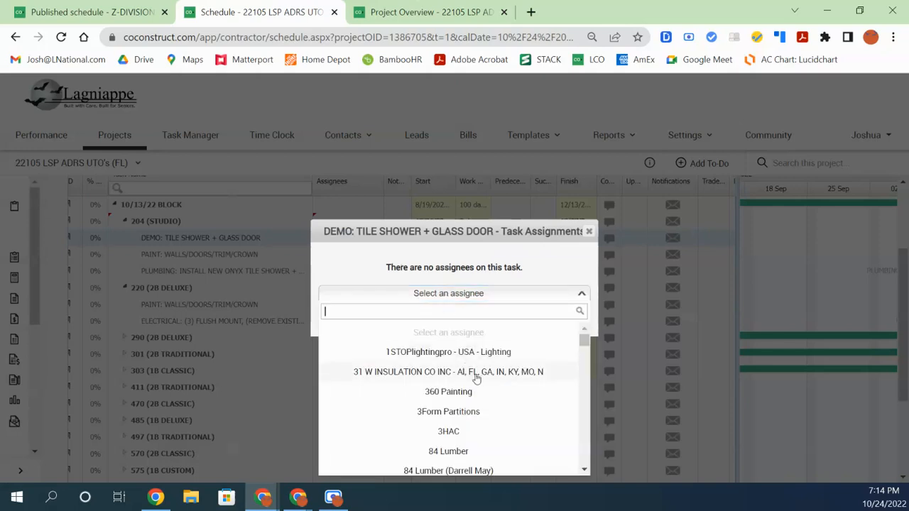
{"action": "scroll", "coordinate": [482, 399], "scroll_direction": "down", "scroll_amount": 10}
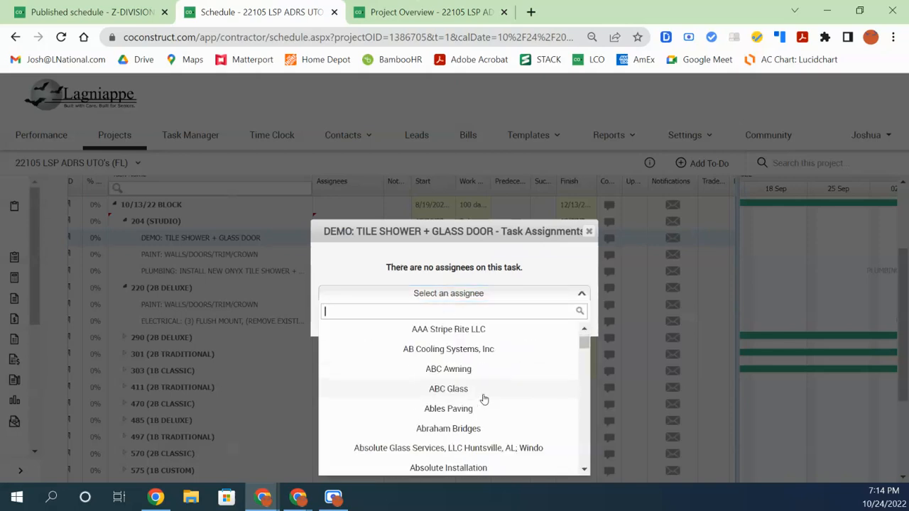
{"action": "scroll", "coordinate": [483, 399], "scroll_direction": "down", "scroll_amount": 15}
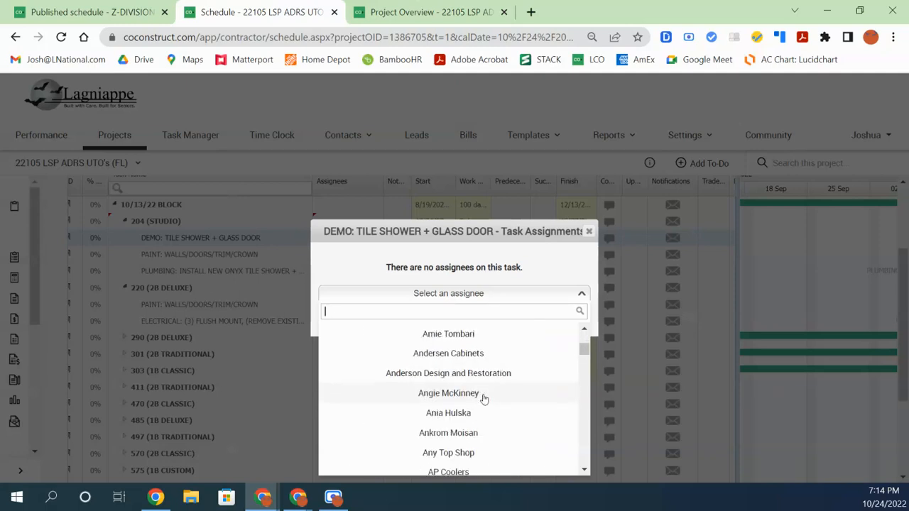
{"action": "scroll", "coordinate": [482, 399], "scroll_direction": "down", "scroll_amount": 5}
{"action": "scroll", "coordinate": [497, 405], "scroll_direction": "down", "scroll_amount": 10}
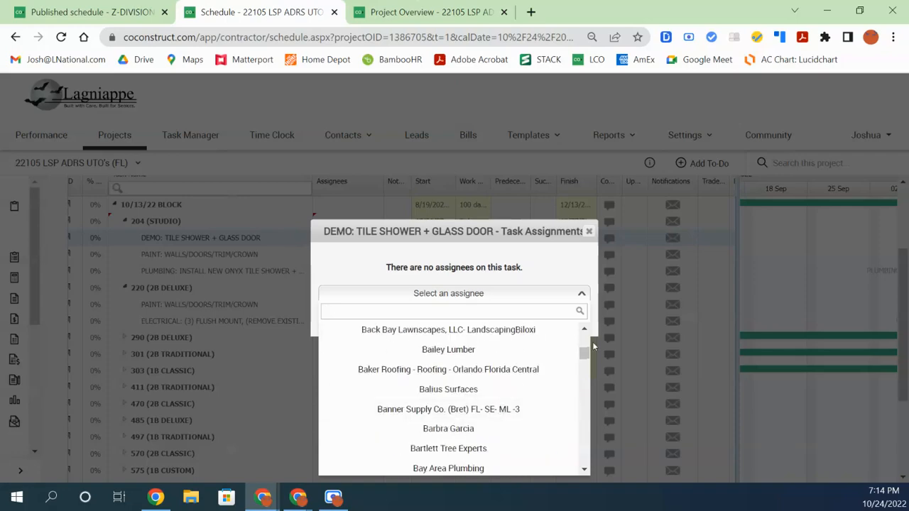
{"action": "left_click_drag", "start_coordinate": [585, 355], "coordinate": [582, 456]}
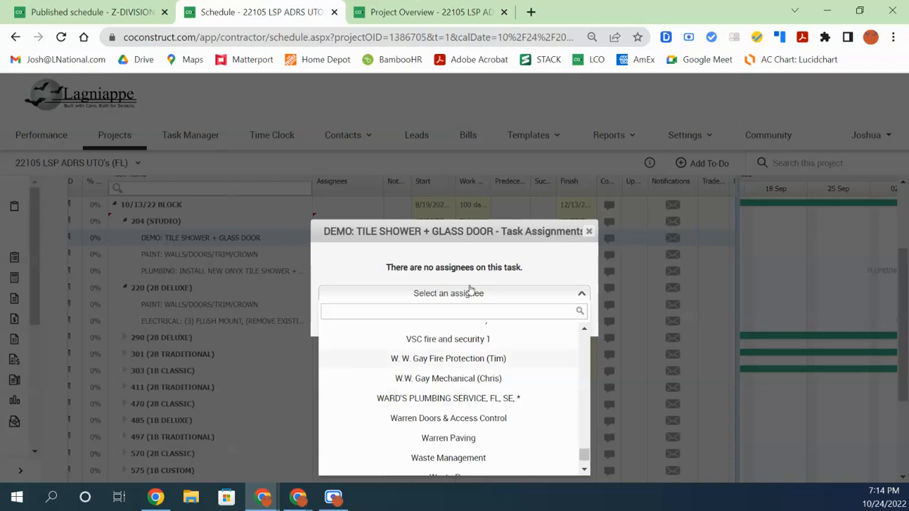
{"action": "scroll", "coordinate": [429, 340], "scroll_direction": "up", "scroll_amount": 1}
{"action": "left_click", "coordinate": [438, 308]}
{"action": "type", "text": "CHRIS"}
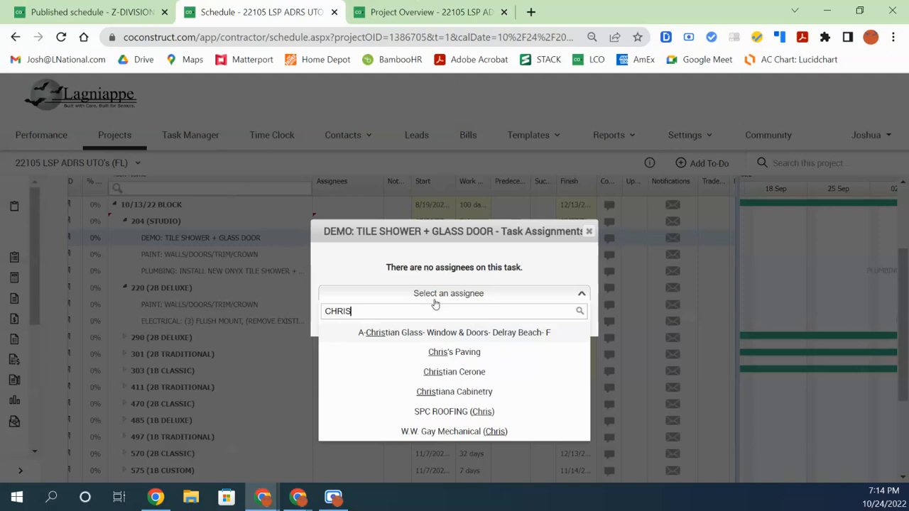
- Clear the assignee search, add 360 Painting to the demo task and remove it again
{"action": "left_click_drag", "start_coordinate": [354, 312], "coordinate": [324, 314]}
{"action": "key", "text": "BackSpace"}
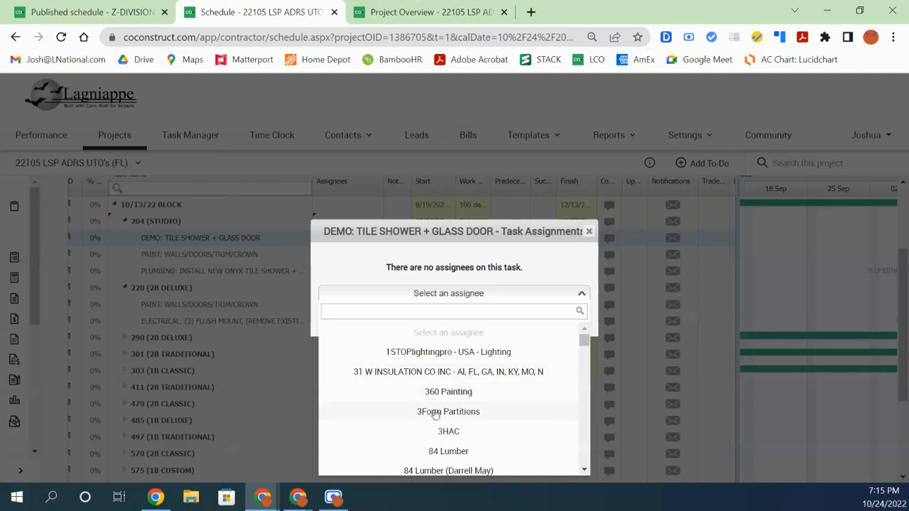
{"action": "left_click", "coordinate": [467, 391]}
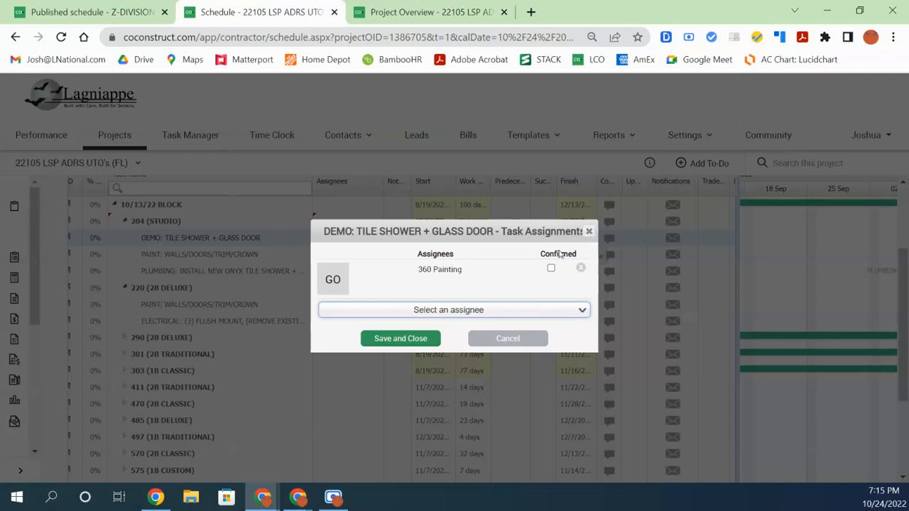
{"action": "left_click", "coordinate": [581, 269]}
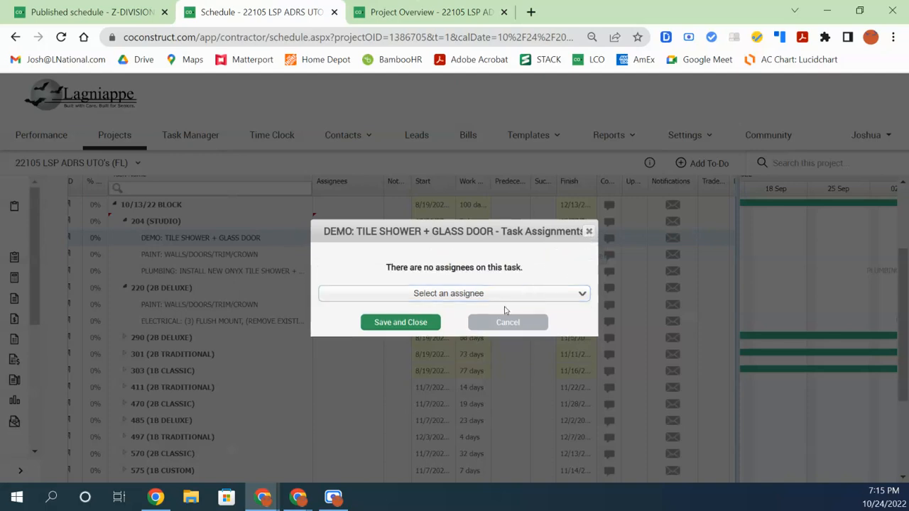
- Search for the team member by first name, assign the first match to DEMO: TILE SHOWER + GLASS DOOR and save
{"action": "left_click", "coordinate": [481, 296]}
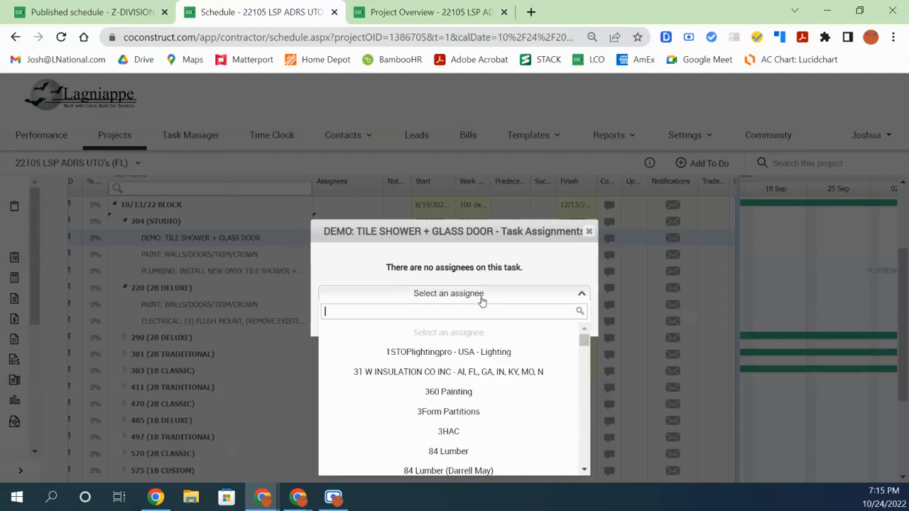
{"action": "type", "text": "JOSH"}
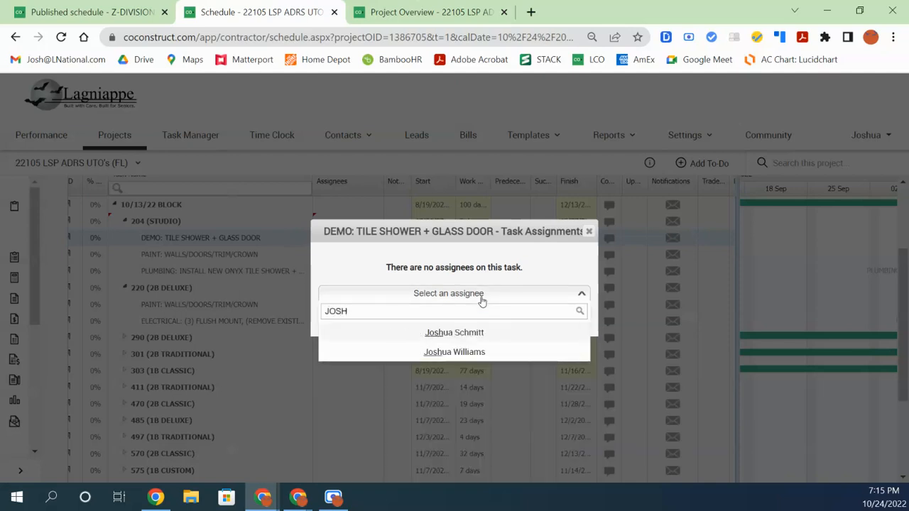
{"action": "left_click", "coordinate": [473, 335]}
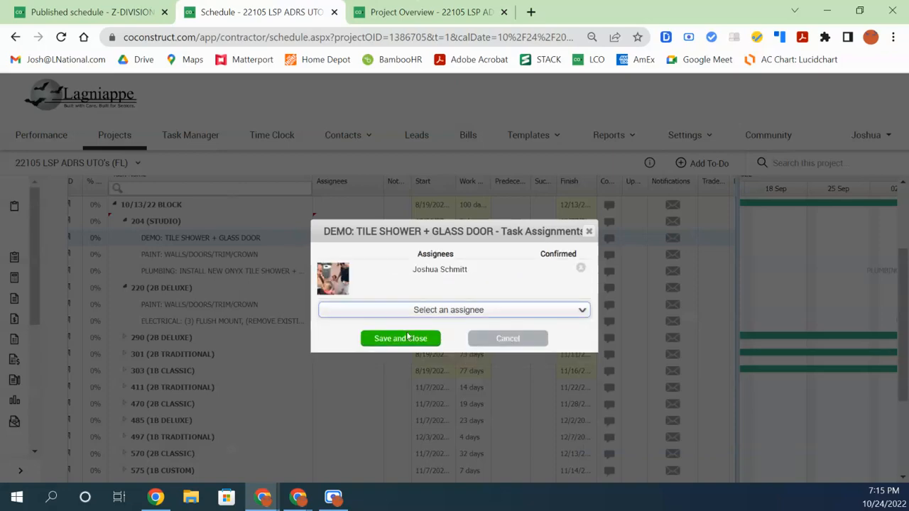
{"action": "left_click", "coordinate": [410, 339]}
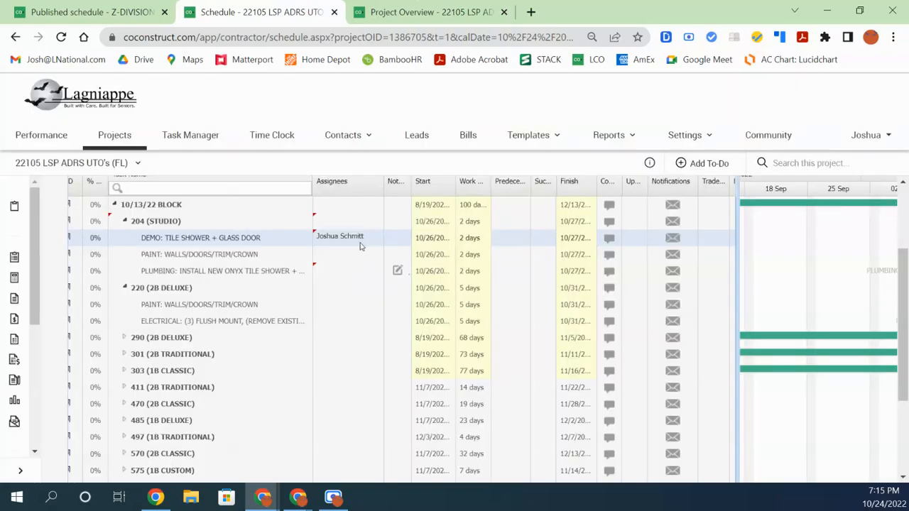
{"action": "scroll", "coordinate": [377, 335], "scroll_direction": "down", "scroll_amount": 3}
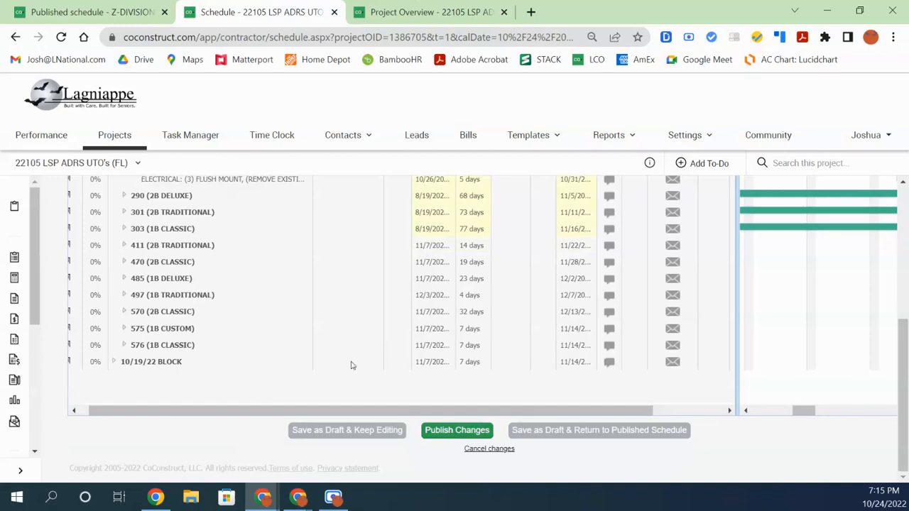
{"action": "scroll", "coordinate": [341, 345], "scroll_direction": "up", "scroll_amount": 5}
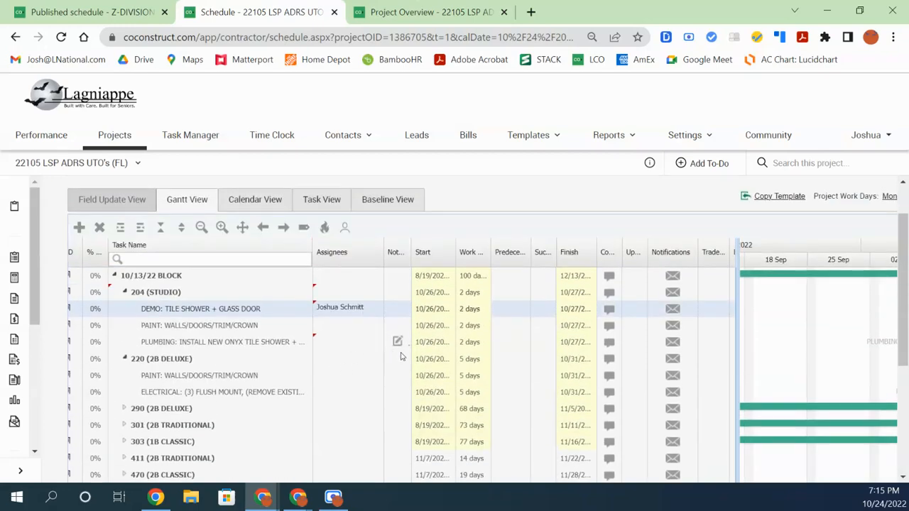
- Clear the trade partner notes of the PLUMBING: INSTALL NEW ONYX TILE SHOWER task under 204 (STUDIO) and save the task
{"action": "left_click", "coordinate": [396, 344]}
{"action": "left_click_drag", "start_coordinate": [498, 306], "coordinate": [256, 306]}
{"action": "key", "text": "ctrl+a"}
{"action": "key", "text": "BackSpace"}
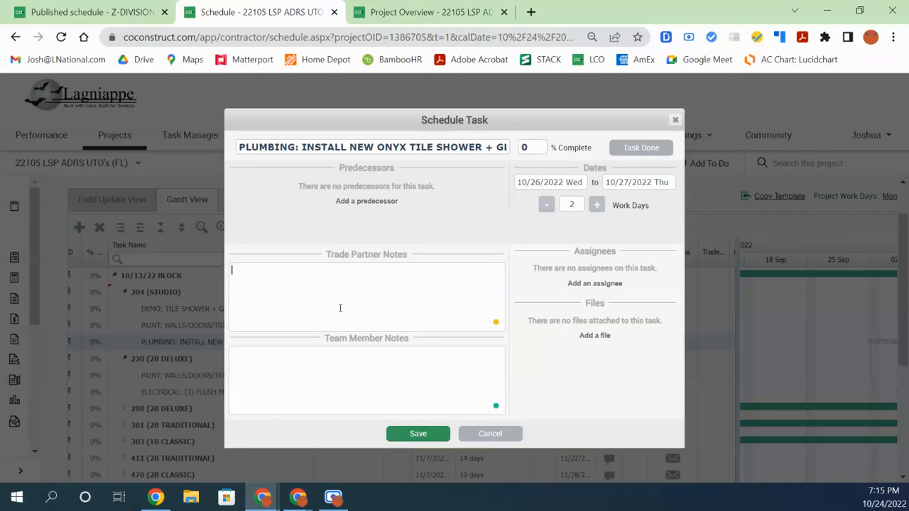
{"action": "left_click", "coordinate": [409, 435]}
{"action": "left_click", "coordinate": [438, 433]}
- Publish the schedule changes and look over the published schedule
{"action": "scroll", "coordinate": [449, 403], "scroll_direction": "down", "scroll_amount": 3}
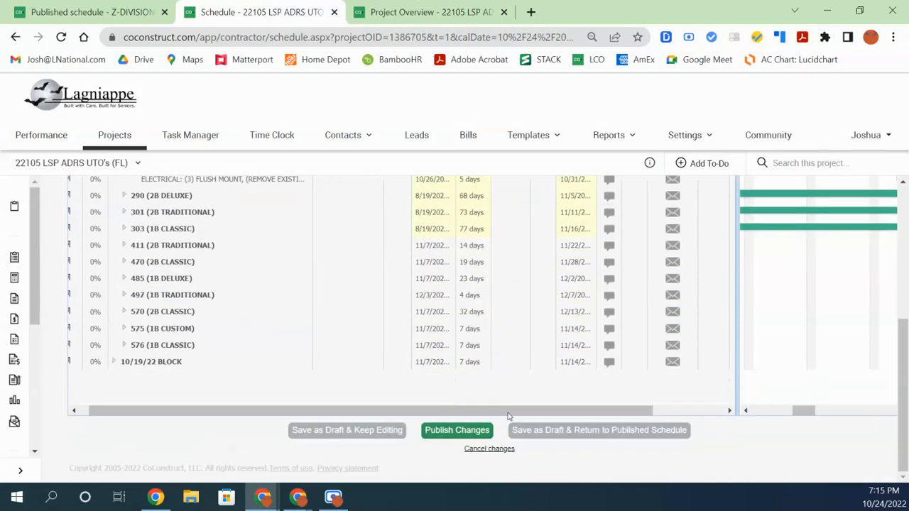
{"action": "left_click", "coordinate": [458, 431]}
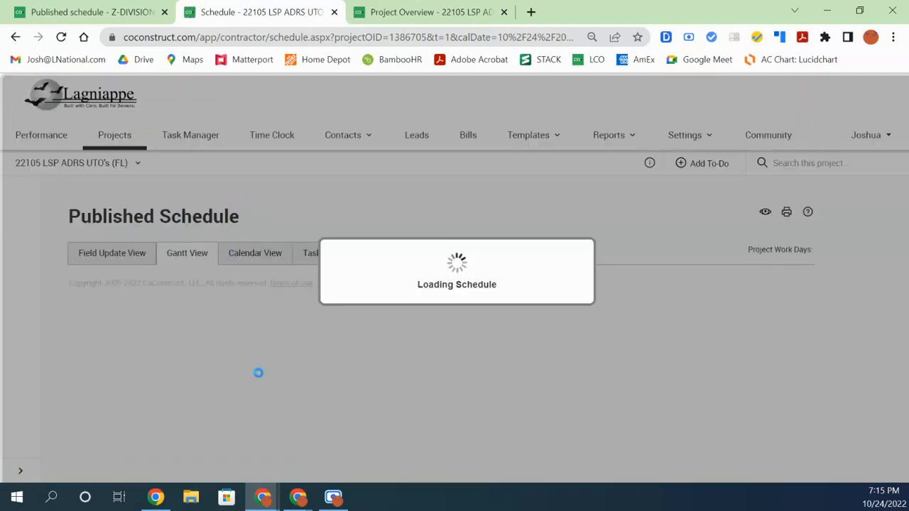
{"action": "scroll", "coordinate": [348, 394], "scroll_direction": "down", "scroll_amount": 3}
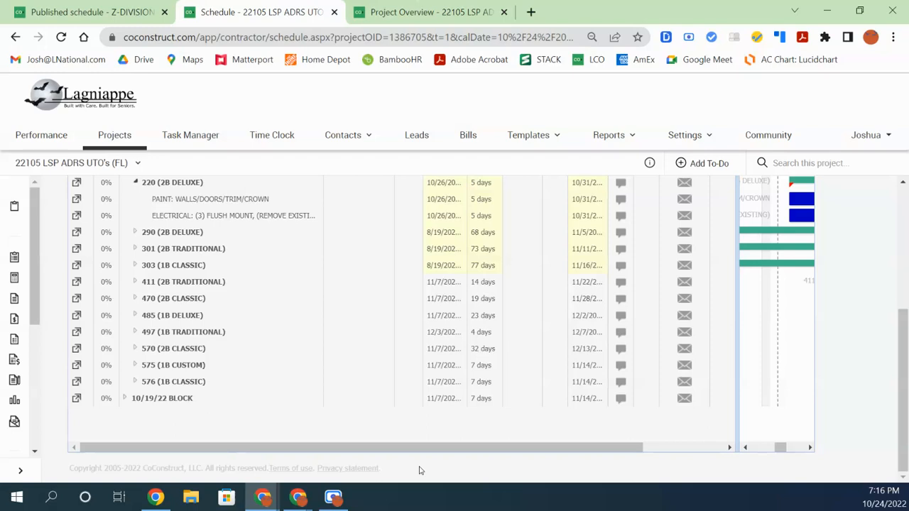
{"action": "scroll", "coordinate": [431, 450], "scroll_direction": "up", "scroll_amount": 3}
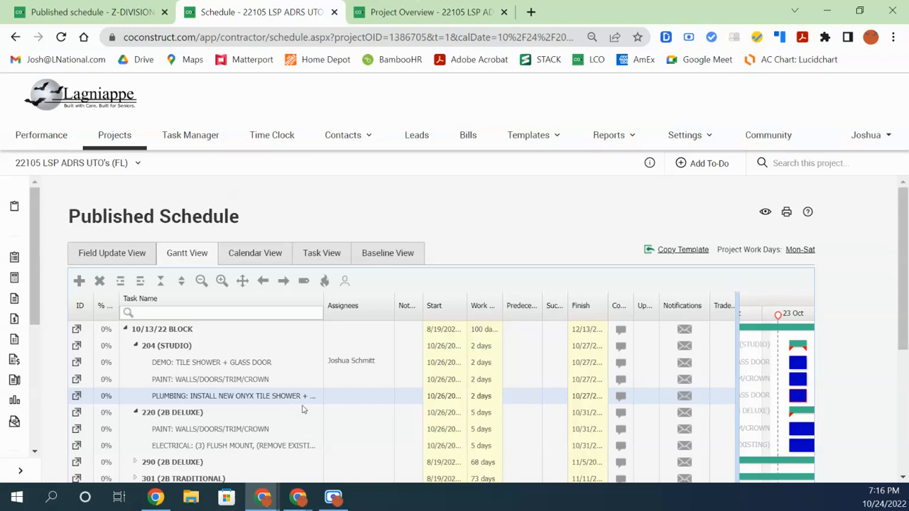
{"action": "scroll", "coordinate": [369, 395], "scroll_direction": "down", "scroll_amount": 3}
{"action": "scroll", "coordinate": [409, 427], "scroll_direction": "up", "scroll_amount": 3}
- Widen the Assignees column, then open the task assignments of DEMO: TILE SHOWER + GLASS DOOR and close them without changes
{"action": "left_click_drag", "start_coordinate": [391, 305], "coordinate": [425, 308]}
{"action": "double_click", "coordinate": [386, 361]}
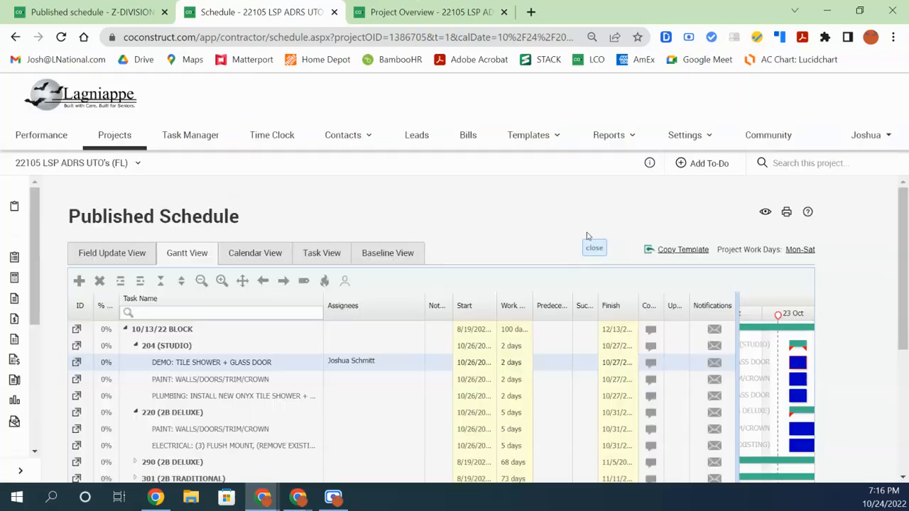
{"action": "left_click", "coordinate": [589, 224]}
{"action": "scroll", "coordinate": [372, 364], "scroll_direction": "down", "scroll_amount": 3}
{"action": "scroll", "coordinate": [372, 364], "scroll_direction": "up", "scroll_amount": 3}
- Widen the Notes/Files, Predecessors and Successors columns to show their full headings and enlarge the task grid beside the Gantt chart
{"action": "mouse_move", "coordinate": [424, 306]}
{"action": "left_mouse_down"}
{"action": "mouse_move", "coordinate": [383, 313]}
{"action": "mouse_move", "coordinate": [435, 308]}
{"action": "left_mouse_up"}
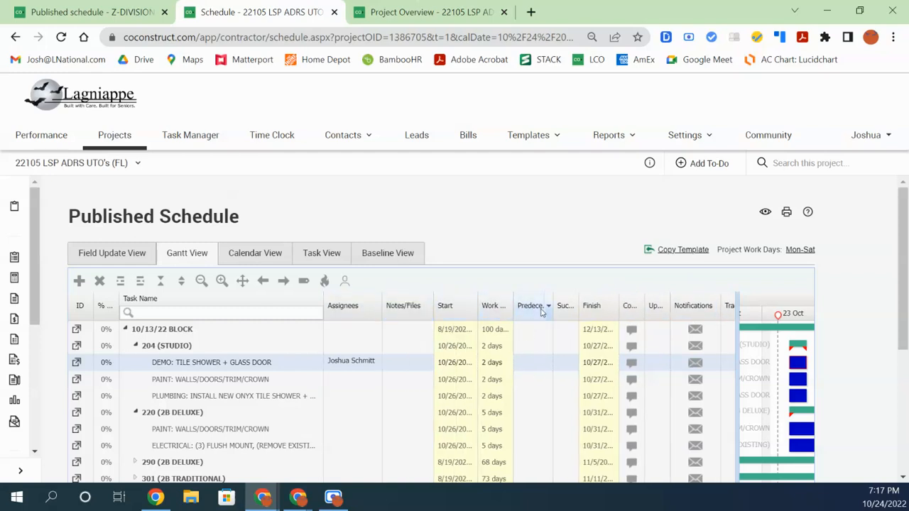
{"action": "left_click_drag", "start_coordinate": [554, 310], "coordinate": [618, 307]}
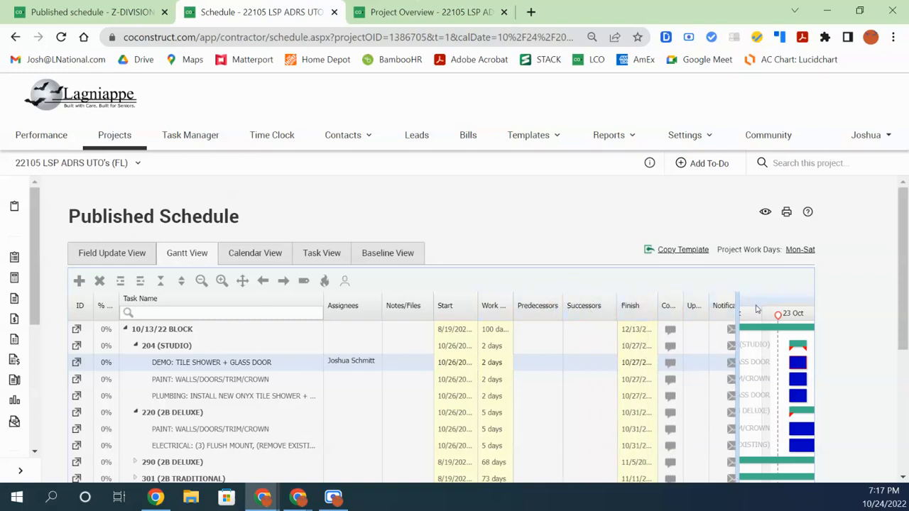
{"action": "left_click_drag", "start_coordinate": [738, 314], "coordinate": [766, 314]}
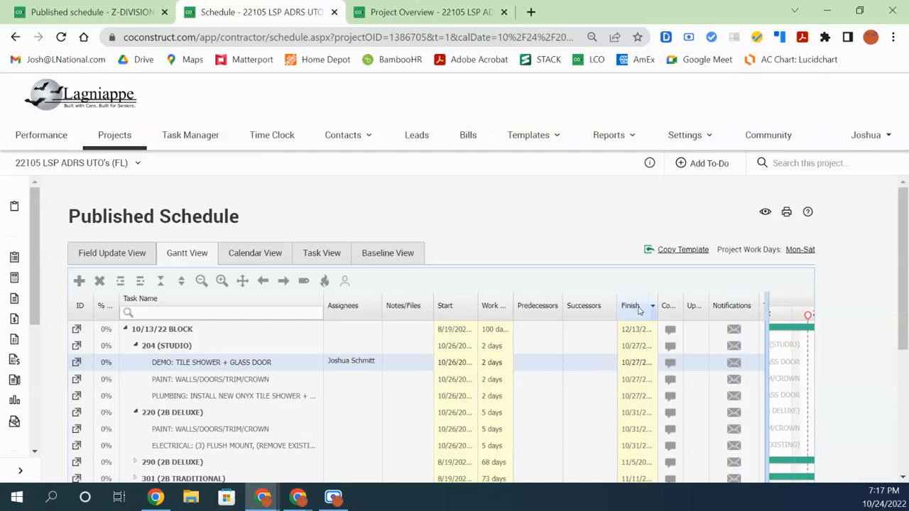
- Move the Finish column directly after Work Days and Notifications directly after Finish, widening the task grid slightly more
{"action": "left_click_drag", "start_coordinate": [639, 310], "coordinate": [510, 317]}
{"action": "left_click_drag", "start_coordinate": [732, 310], "coordinate": [534, 314]}
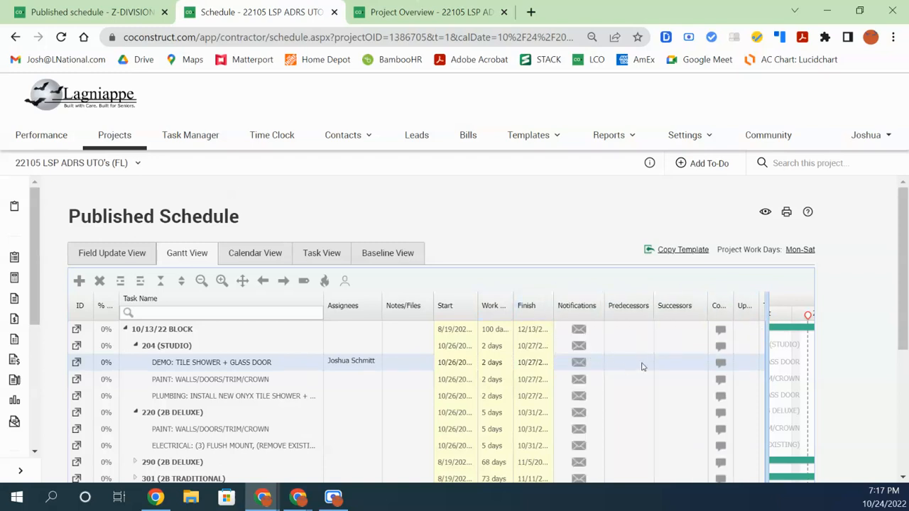
{"action": "left_click_drag", "start_coordinate": [767, 313], "coordinate": [783, 310]}
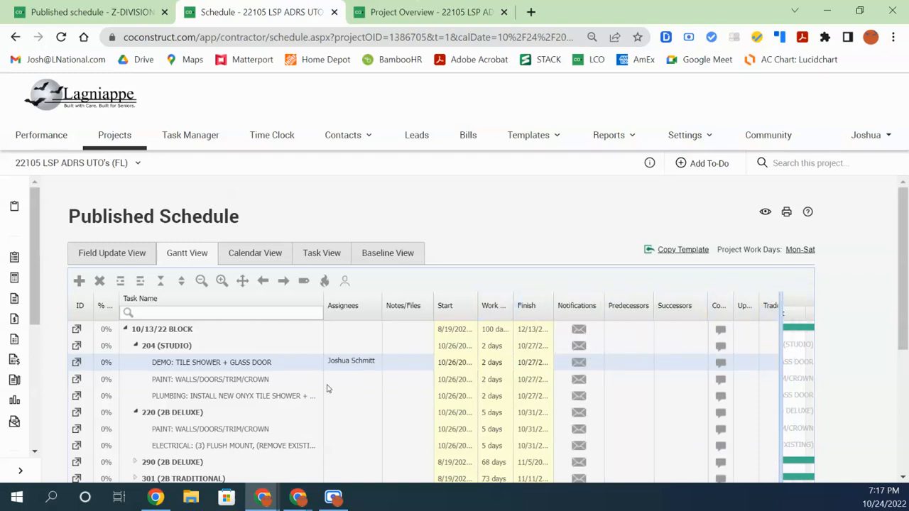
- Resize the Task Name column and widen the Trade Partner Visibility and Assignees columns
{"action": "left_click_drag", "start_coordinate": [325, 299], "coordinate": [191, 305]}
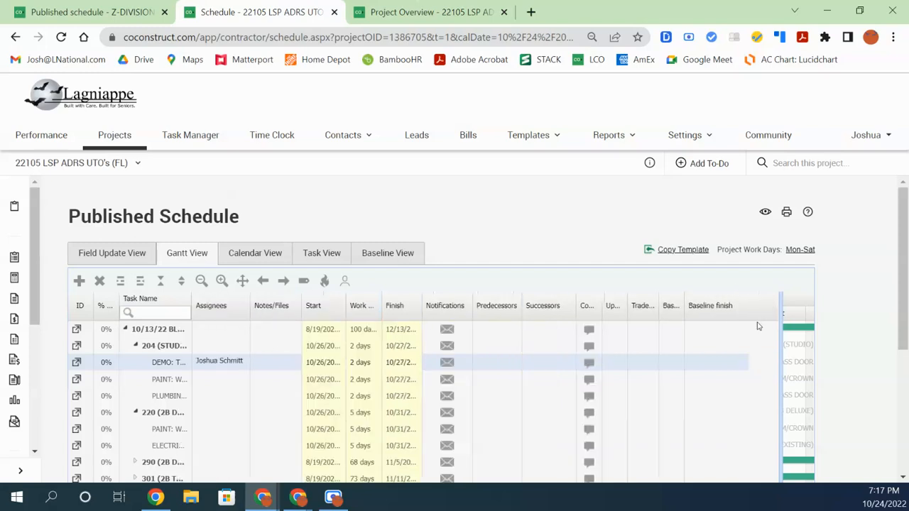
{"action": "double_click", "coordinate": [658, 307]}
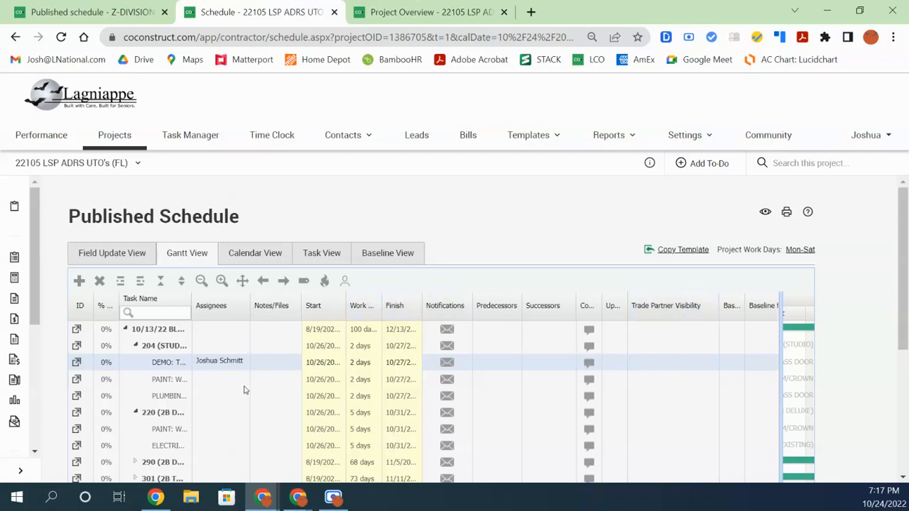
{"action": "left_click_drag", "start_coordinate": [249, 305], "coordinate": [315, 305]}
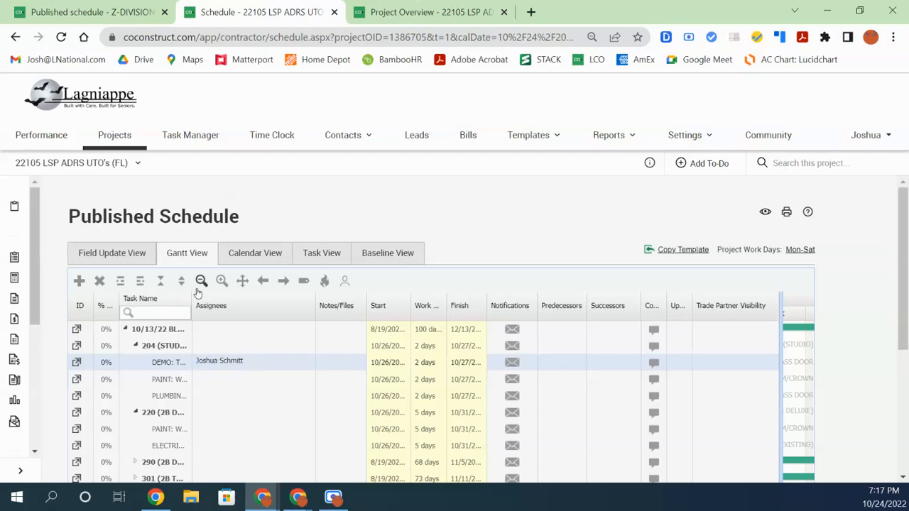
{"action": "left_click_drag", "start_coordinate": [193, 297], "coordinate": [263, 301]}
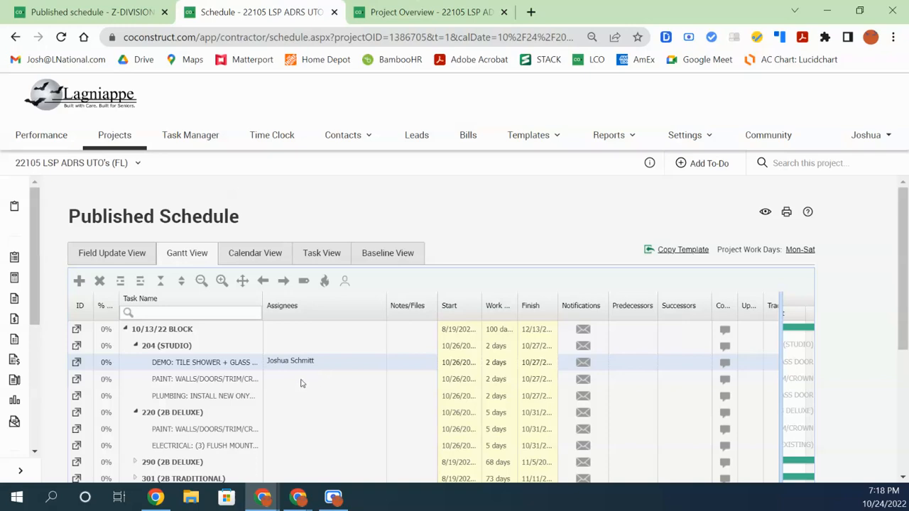
- Open the task assignments of PAINT: WALLS/DOORS/TRIM/CROWN under 204 (STUDIO) and close them without assigning anyone
{"action": "left_click", "coordinate": [301, 384]}
{"action": "left_click", "coordinate": [313, 382]}
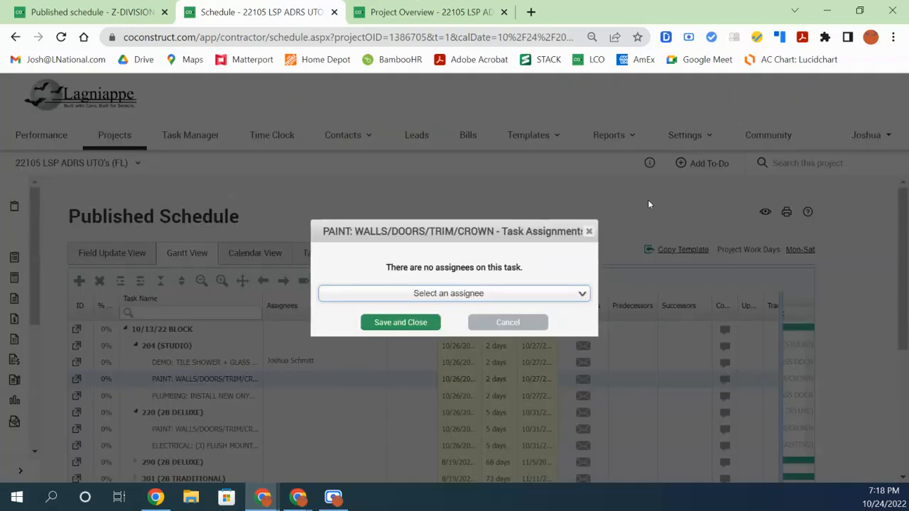
{"action": "left_click", "coordinate": [589, 233]}
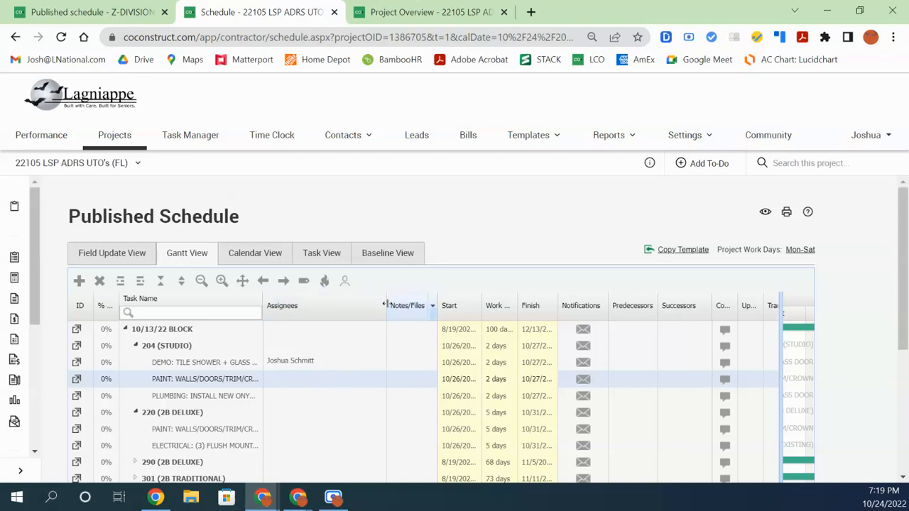
- Narrow the Assignees column and check the task assignments of DEMO: TILE SHOWER + GLASS DOOR without changing them
{"action": "left_click_drag", "start_coordinate": [386, 304], "coordinate": [327, 308]}
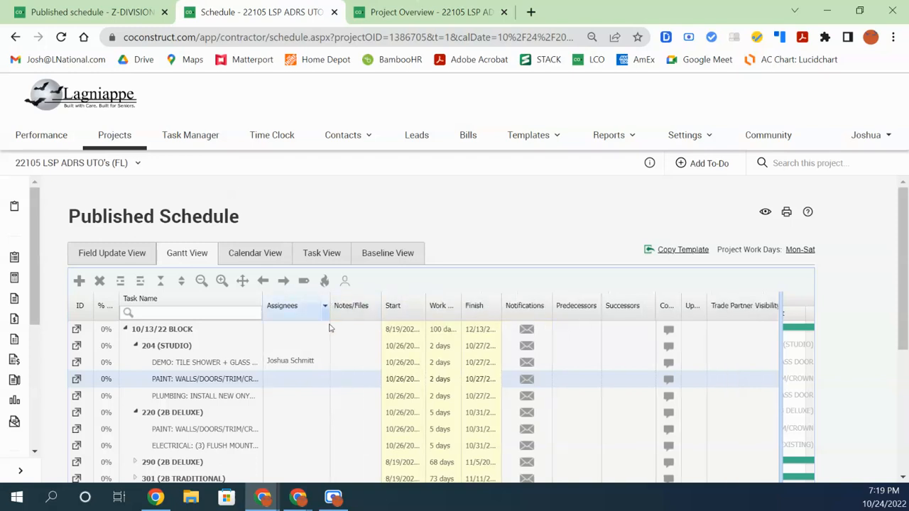
{"action": "left_click", "coordinate": [315, 363]}
{"action": "left_click", "coordinate": [314, 362]}
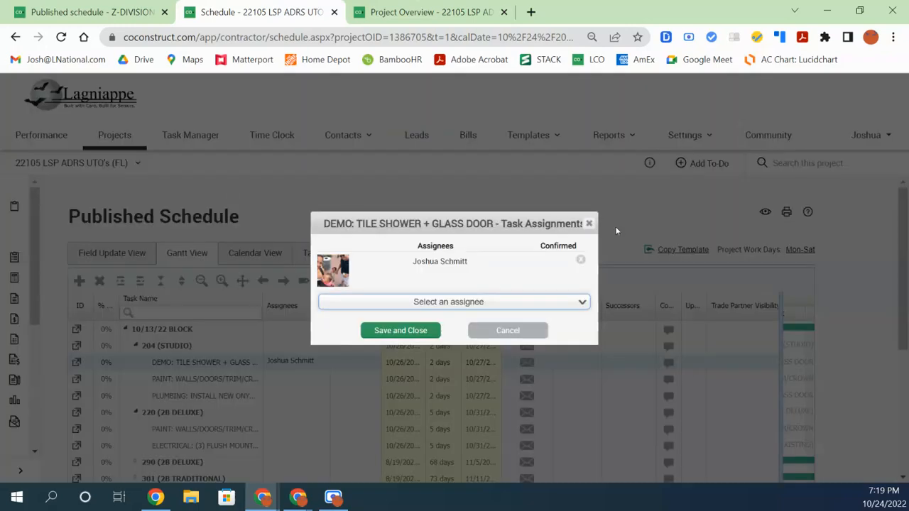
{"action": "left_click", "coordinate": [589, 223]}
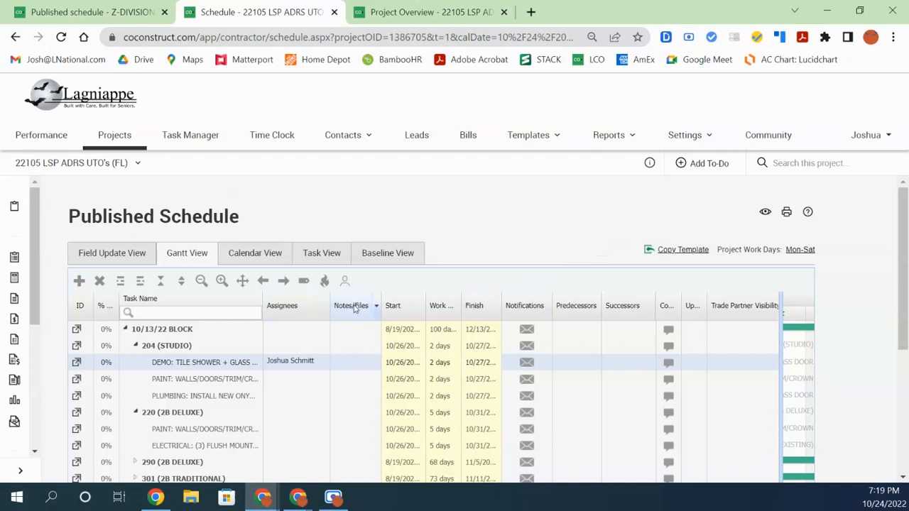
- Widen the Start column to show full dates, and place the Work Days column before it, fitted to its heading
{"action": "left_click_drag", "start_coordinate": [463, 309], "coordinate": [487, 309]}
{"action": "left_click_drag", "start_coordinate": [425, 300], "coordinate": [445, 301]}
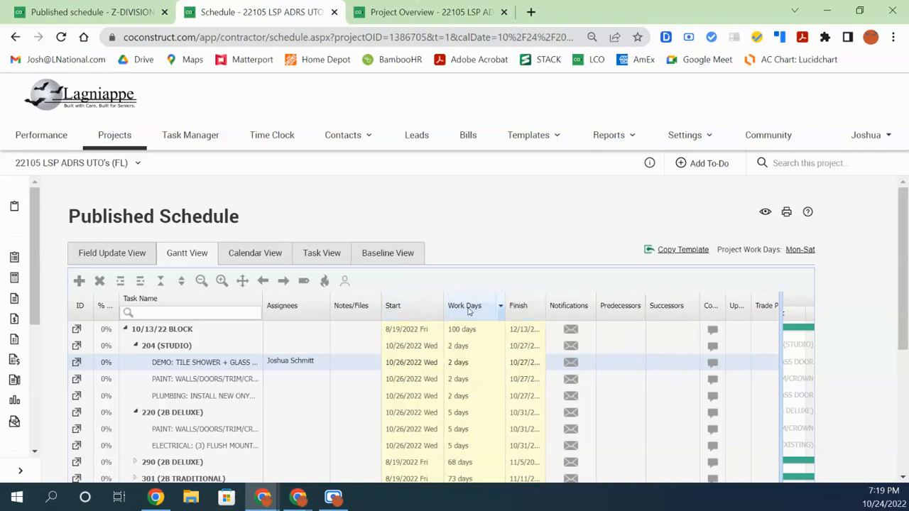
{"action": "left_click_drag", "start_coordinate": [468, 310], "coordinate": [384, 325]}
{"action": "left_click_drag", "start_coordinate": [442, 309], "coordinate": [423, 325]}
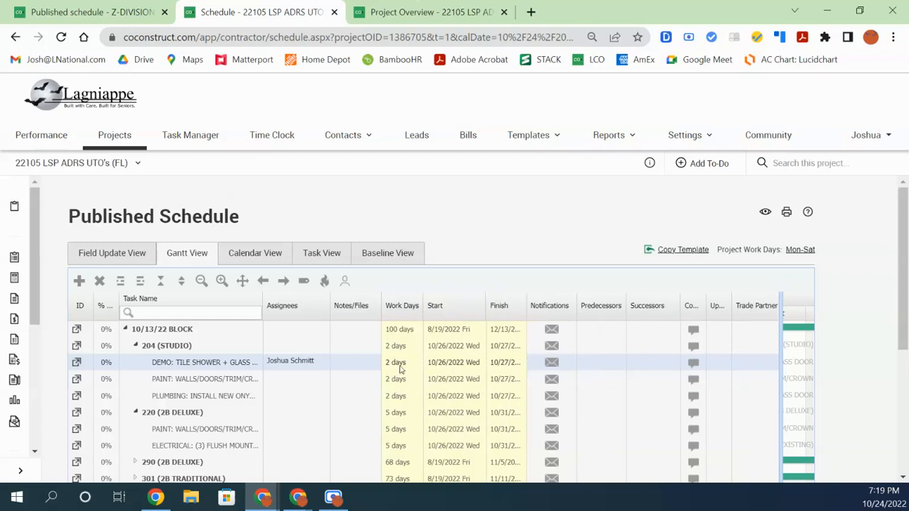
- Set the work days of DEMO: TILE SHOWER + GLASS DOOR to 13
{"action": "left_click", "coordinate": [400, 364]}
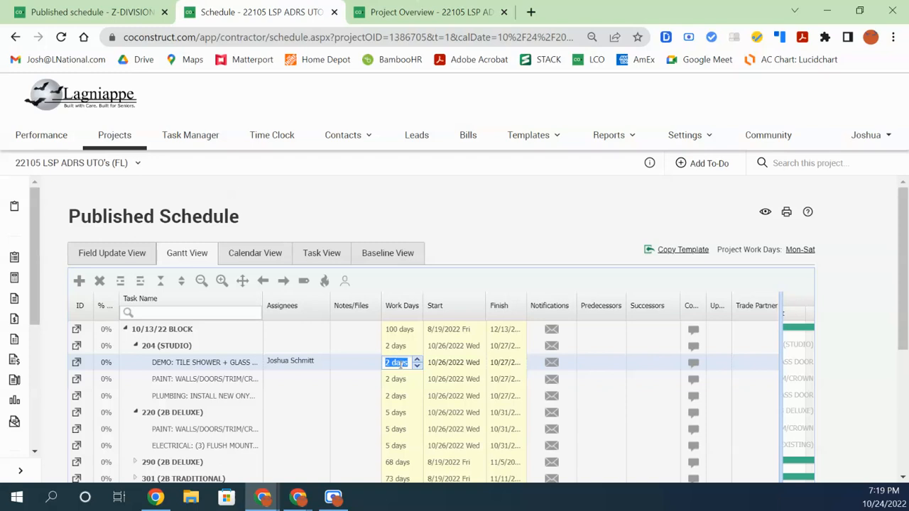
{"action": "type", "text": "13"}
{"action": "key", "text": "Return"}
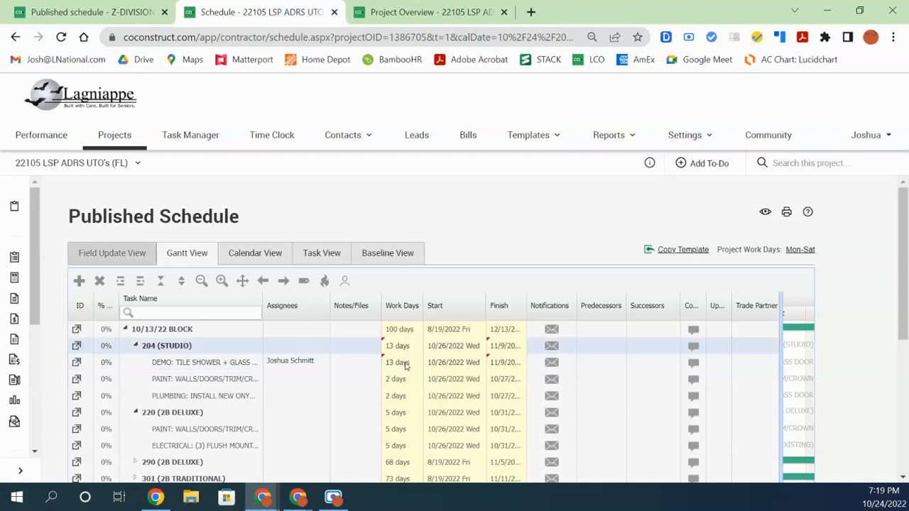
- Set the work days of DEMO: TILE SHOWER + GLASS DOOR back to 2 and select the 204 (STUDIO) row
{"action": "left_click", "coordinate": [407, 365]}
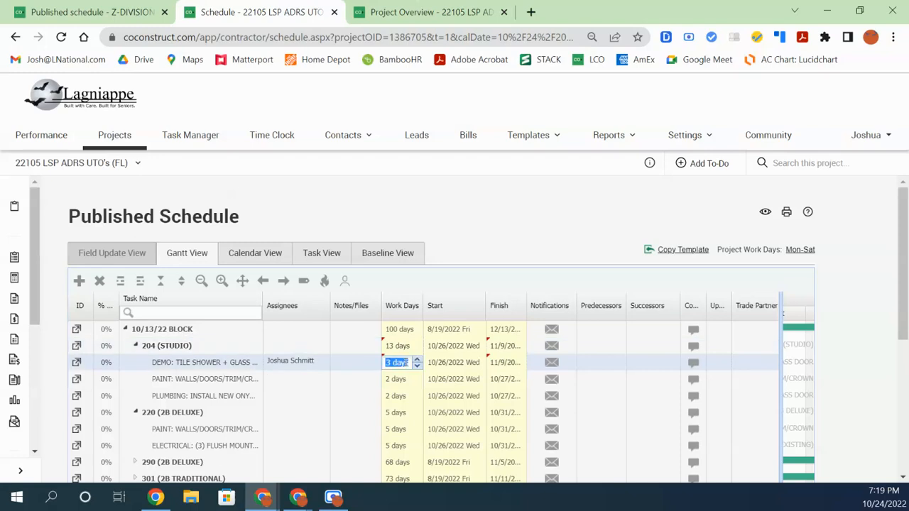
{"action": "type", "text": "2"}
{"action": "key", "text": "Return"}
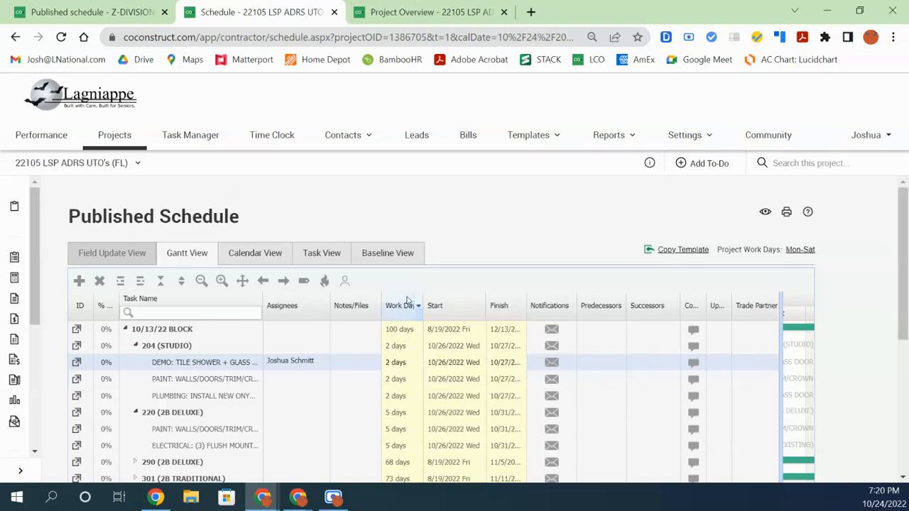
{"action": "left_click", "coordinate": [404, 347]}
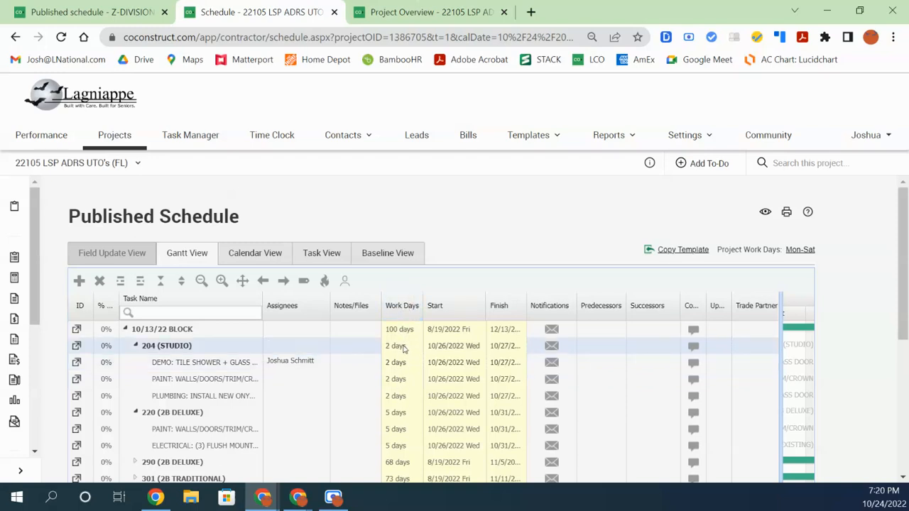
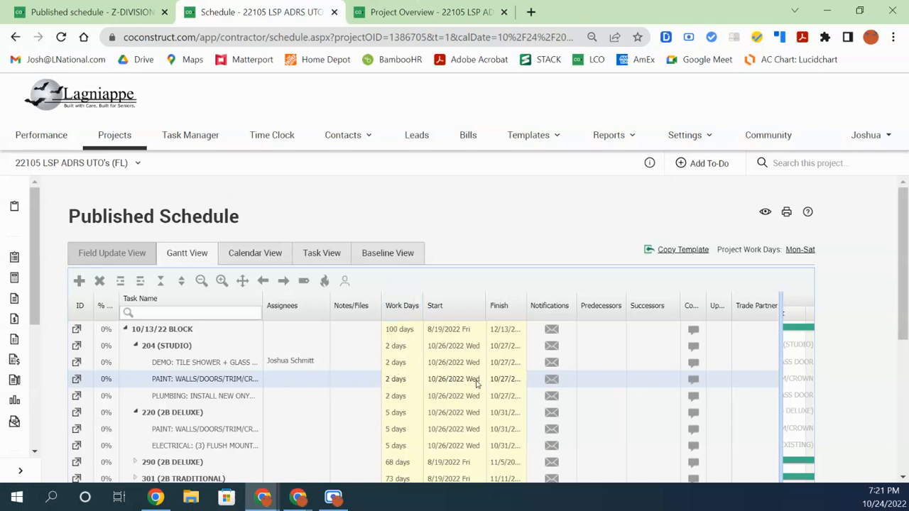
- Narrow the Notifications column slightly and try to open the notification history of 10/13/22 BLOCK, staying on the schedule page
{"action": "left_click_drag", "start_coordinate": [575, 305], "coordinate": [571, 306]}
{"action": "left_click", "coordinate": [552, 330]}
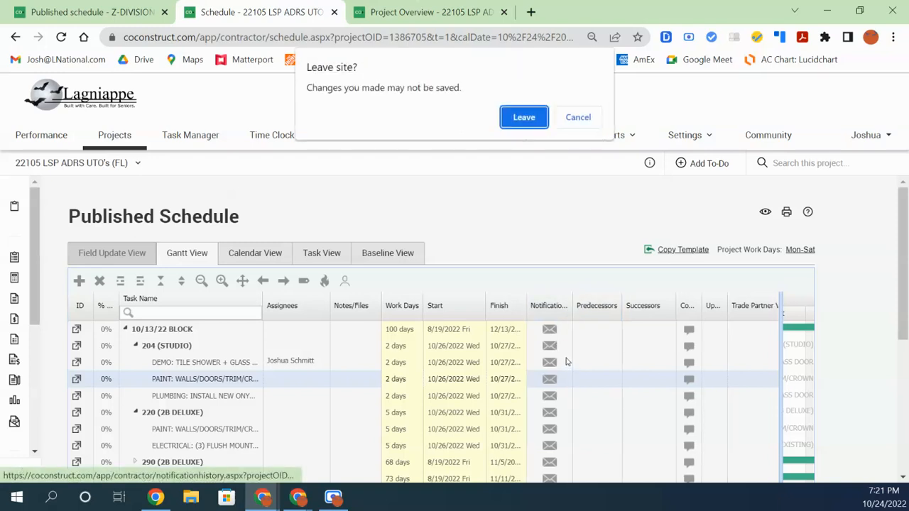
{"action": "left_click", "coordinate": [577, 117]}
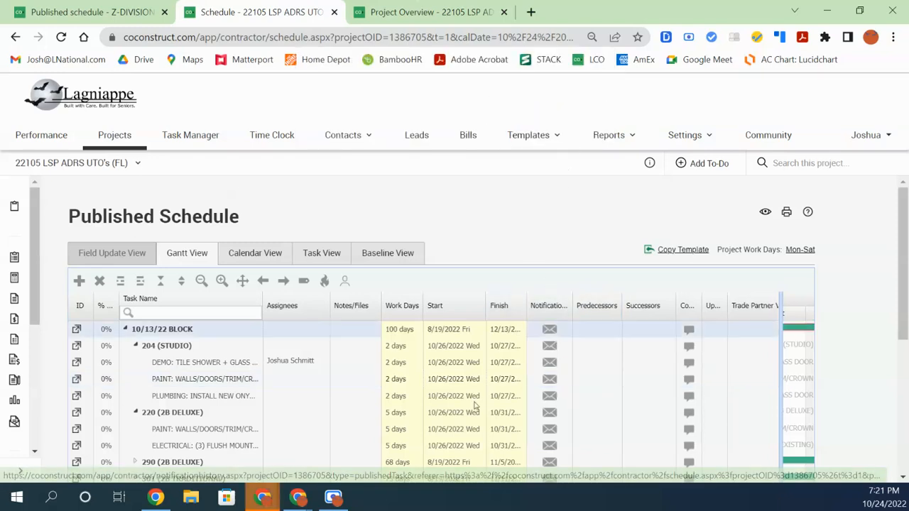
- Widen the Task Name column to read the full names, then narrow it to bring Trade Partner Visibility into view for 204 (STUDIO)
{"action": "scroll", "coordinate": [529, 351], "scroll_direction": "down", "scroll_amount": 1}
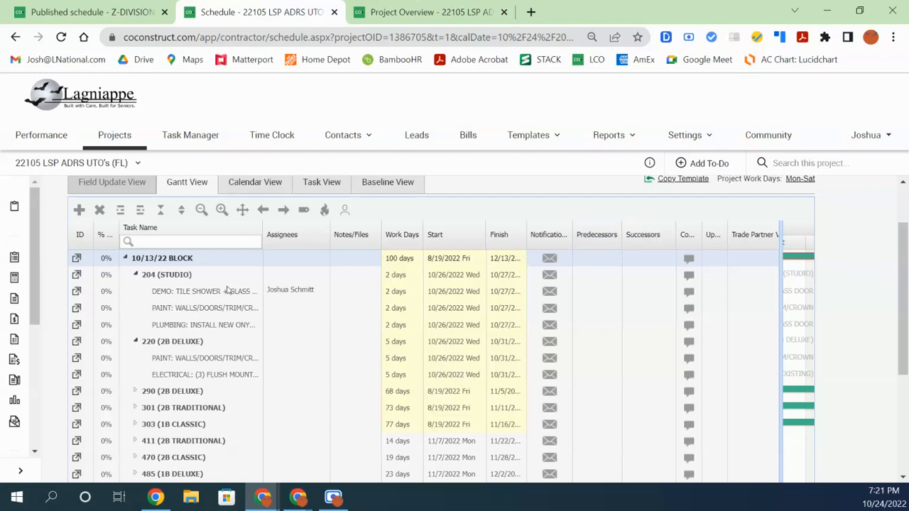
{"action": "left_click_drag", "start_coordinate": [262, 227], "coordinate": [303, 247]}
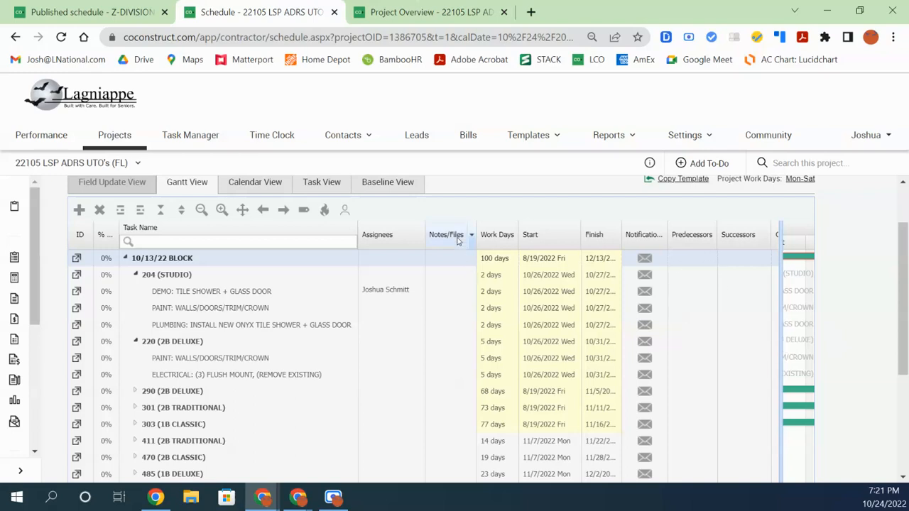
{"action": "left_click_drag", "start_coordinate": [358, 230], "coordinate": [183, 231]}
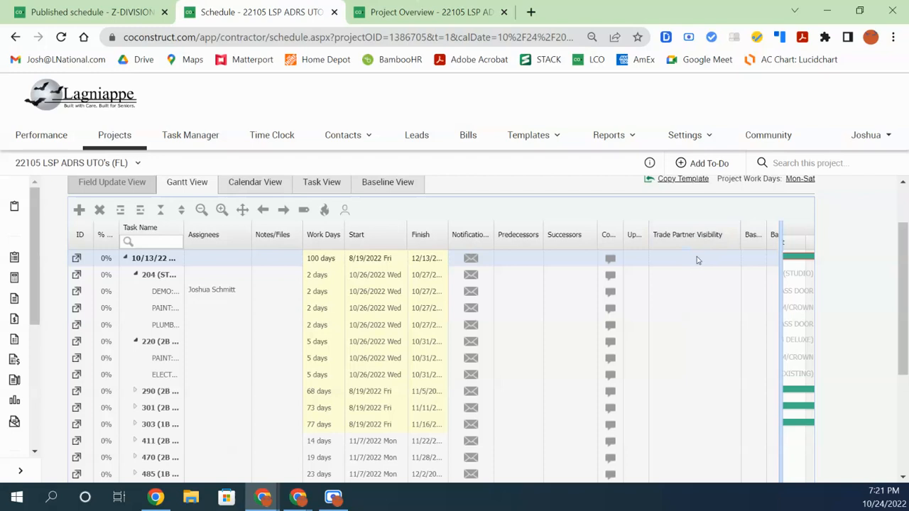
{"action": "left_click", "coordinate": [683, 298]}
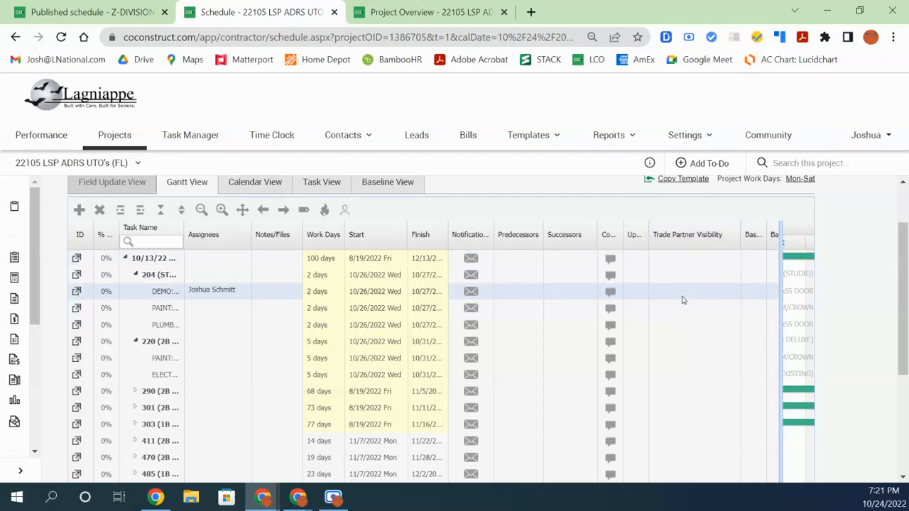
{"action": "left_click", "coordinate": [687, 280]}
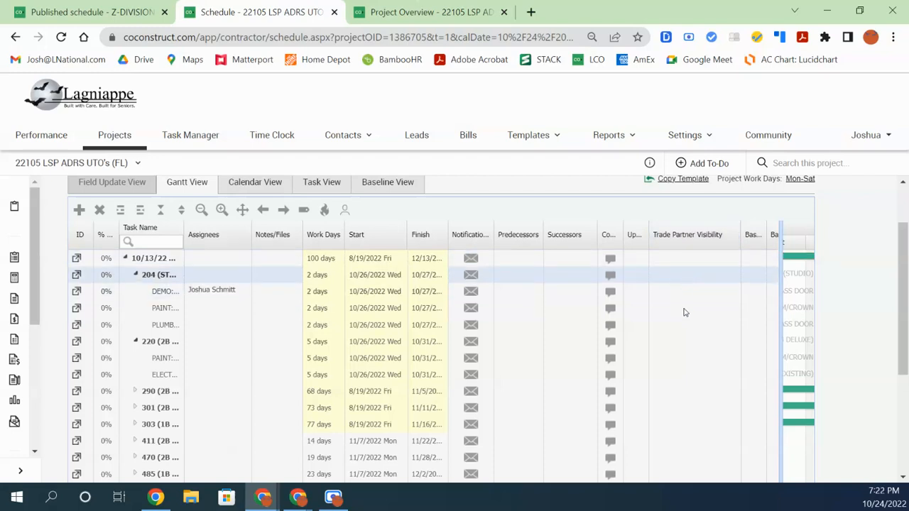
- Open the PAINT: WALLS/DOORS/TRIM/CROWN task under 204 (STUDIO), enable sharing with trade partners for a file upload, and close without uploading or saving
{"action": "left_click", "coordinate": [686, 309]}
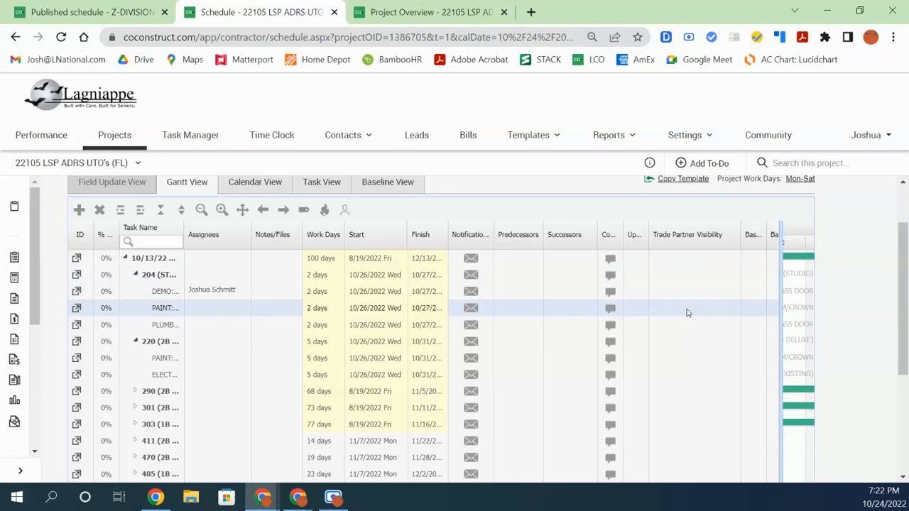
{"action": "right_click", "coordinate": [687, 312]}
{"action": "left_click", "coordinate": [703, 319]}
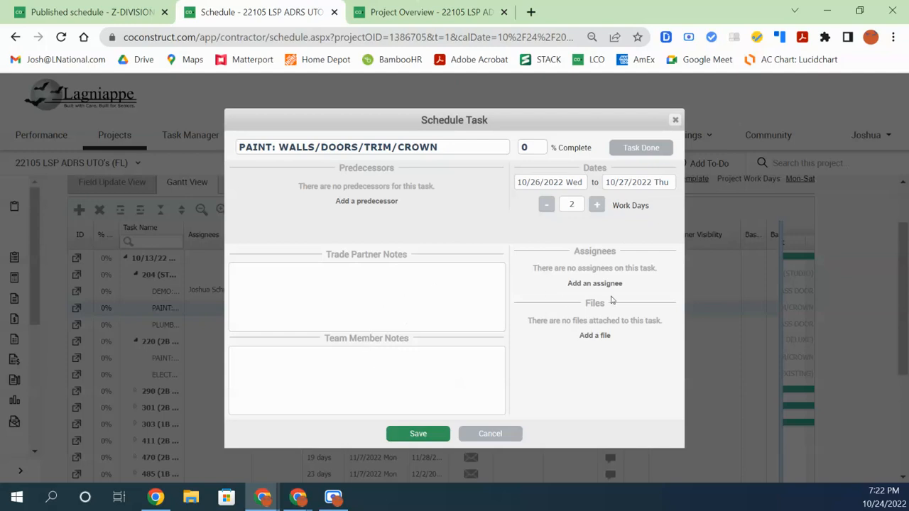
{"action": "left_click", "coordinate": [595, 336]}
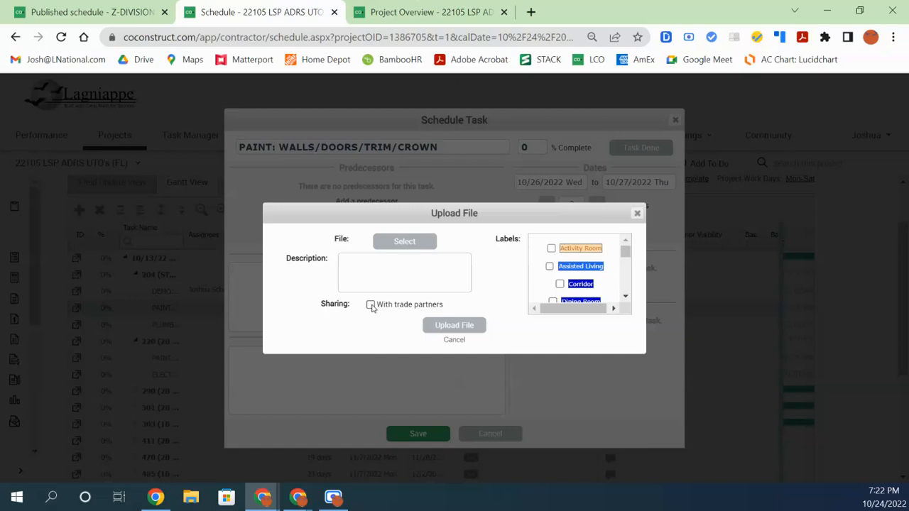
{"action": "left_click", "coordinate": [370, 304]}
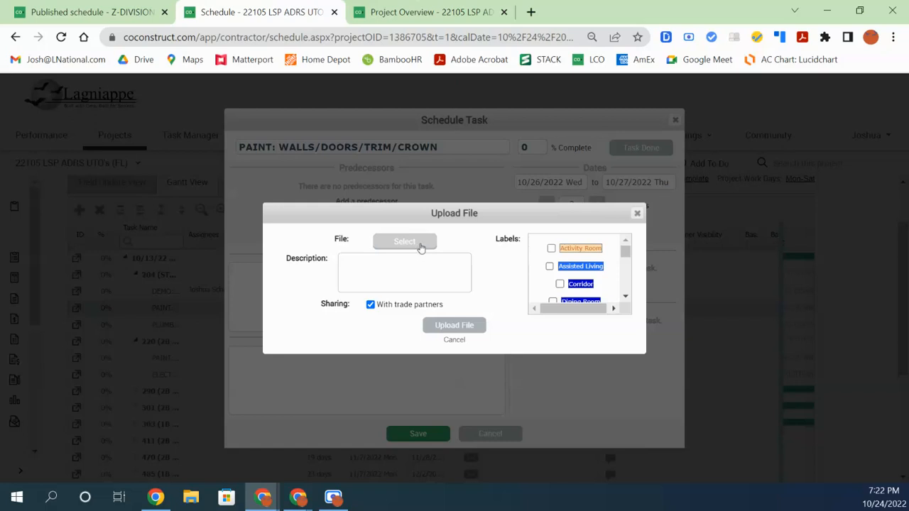
{"action": "left_click", "coordinate": [637, 213]}
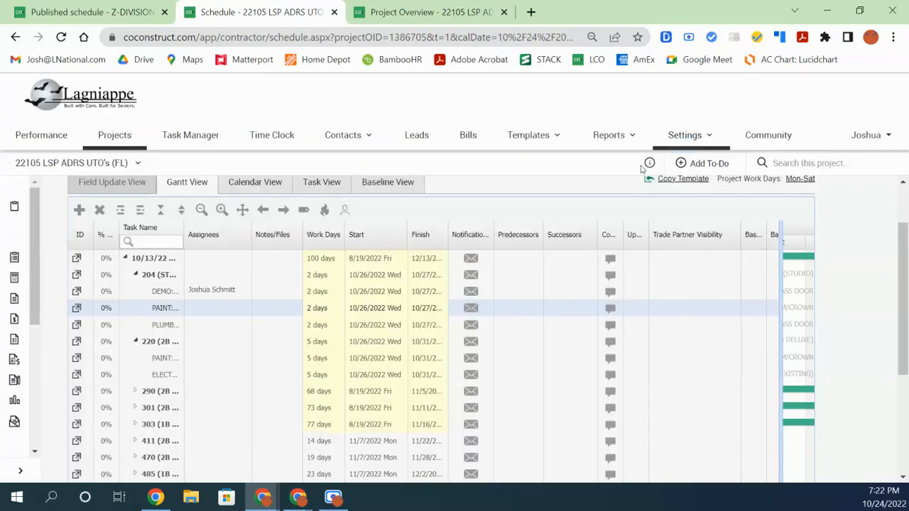
{"action": "left_click", "coordinate": [675, 119]}
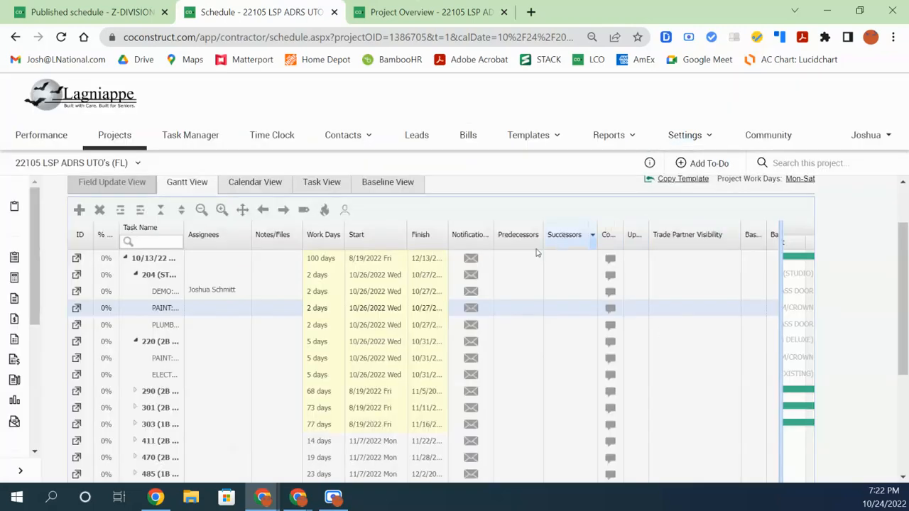
- Narrow the Assignees, Notes/Files, Predecessors and Successors columns and widen Comments, Baseline start and Updated?
{"action": "left_click_drag", "start_coordinate": [302, 237], "coordinate": [212, 238]}
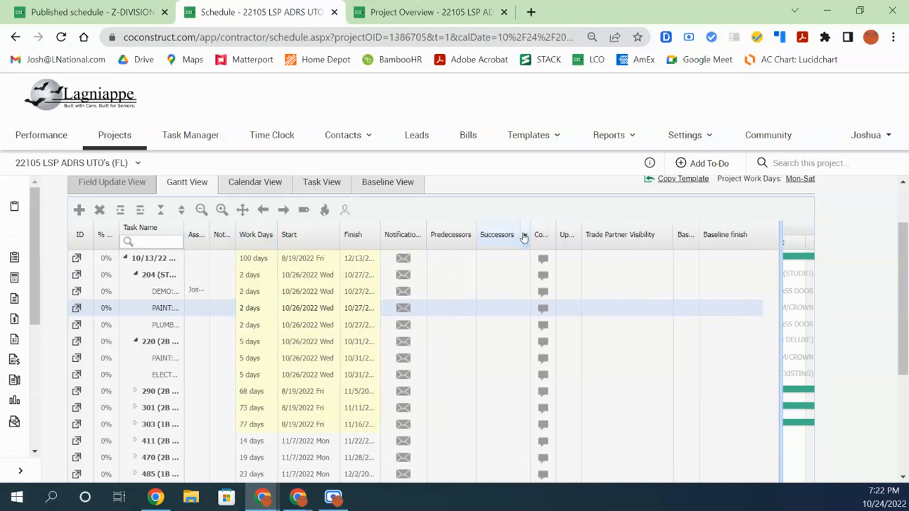
{"action": "left_click_drag", "start_coordinate": [473, 237], "coordinate": [546, 240]}
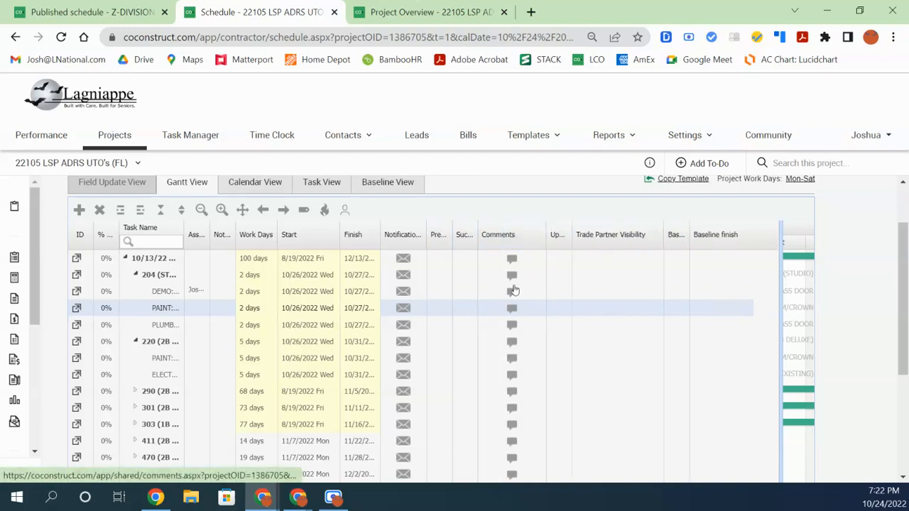
{"action": "left_click_drag", "start_coordinate": [687, 241], "coordinate": [721, 240]}
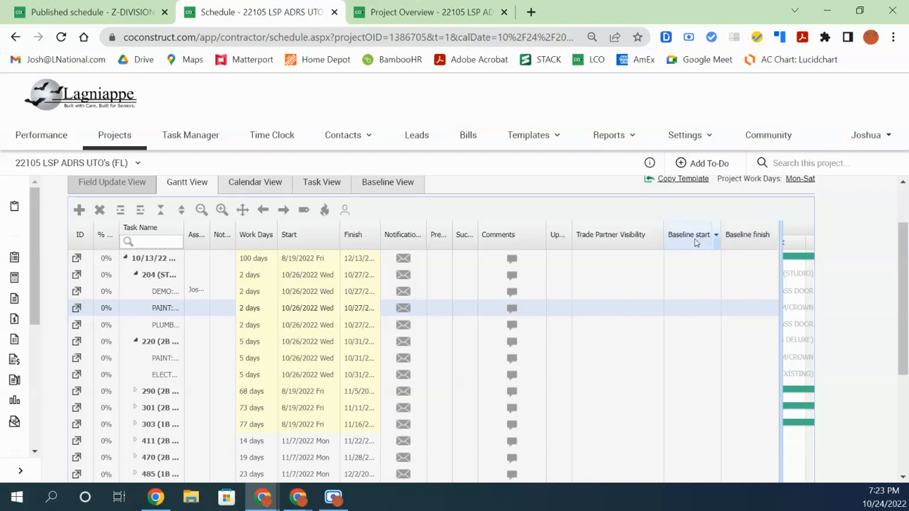
{"action": "left_click_drag", "start_coordinate": [571, 236], "coordinate": [656, 236]}
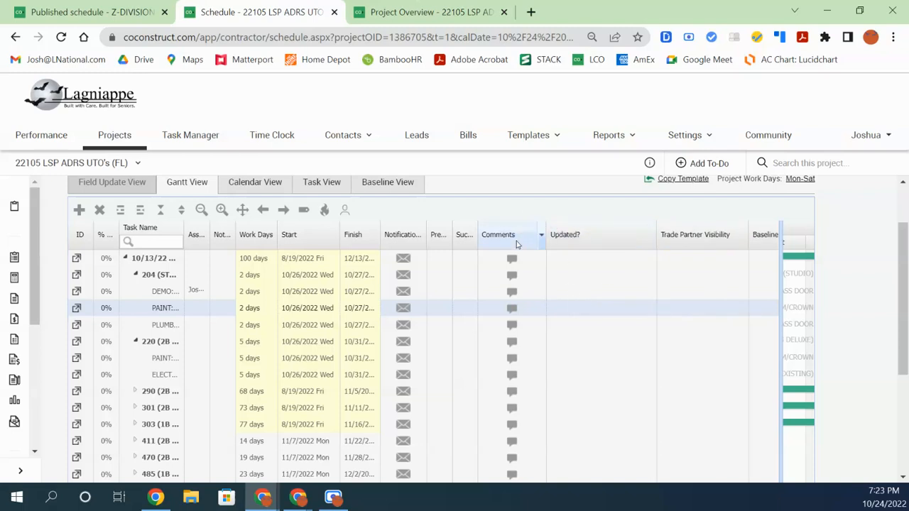
- Open the comments page of DEMO: TILE SHOWER + GLASS DOOR under 204 (STUDIO), leaving the schedule without saving its changes
{"action": "left_click", "coordinate": [512, 308]}
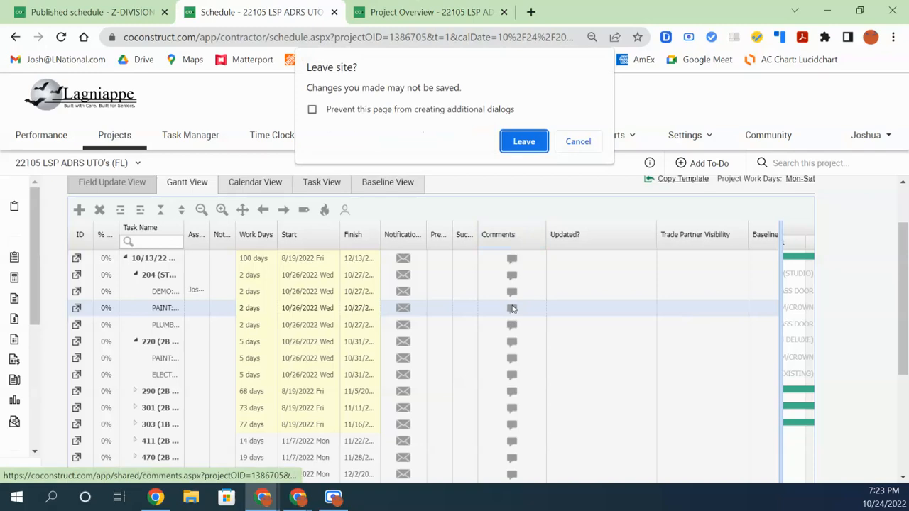
{"action": "left_click", "coordinate": [578, 141]}
{"action": "scroll", "coordinate": [585, 338], "scroll_direction": "down", "scroll_amount": 3}
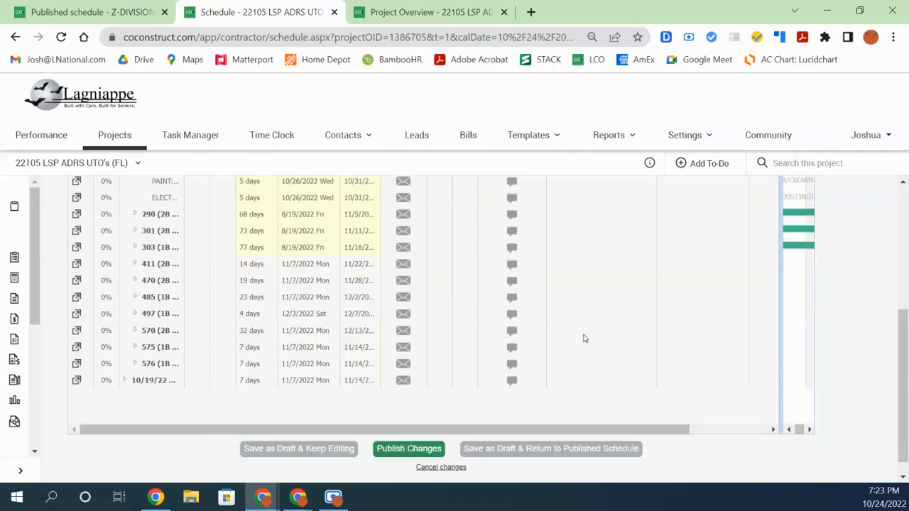
{"action": "scroll", "coordinate": [434, 416], "scroll_direction": "up", "scroll_amount": 4}
{"action": "scroll", "coordinate": [437, 416], "scroll_direction": "down", "scroll_amount": 4}
{"action": "scroll", "coordinate": [436, 416], "scroll_direction": "up", "scroll_amount": 4}
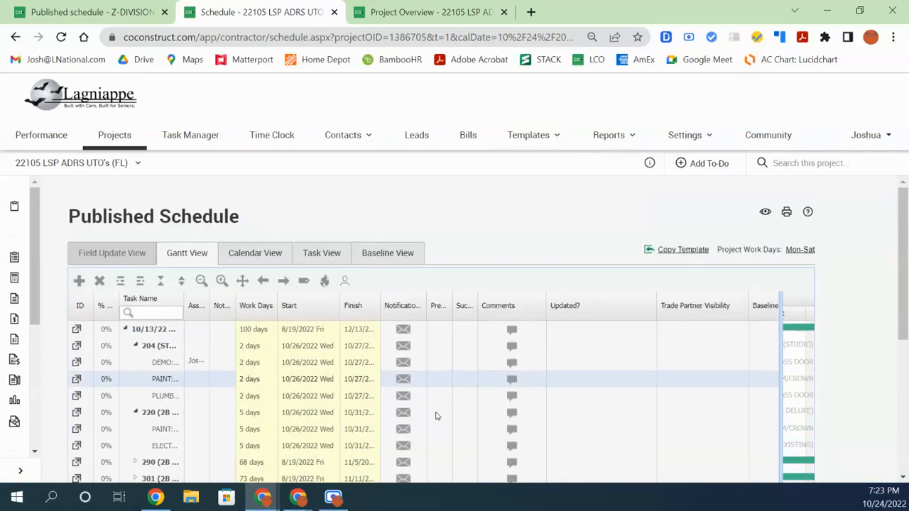
{"action": "left_click", "coordinate": [514, 366]}
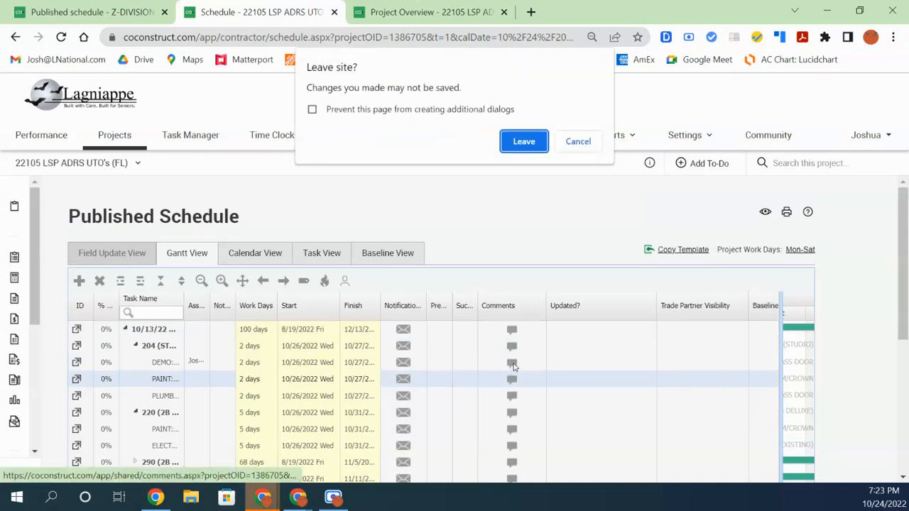
{"action": "left_click", "coordinate": [523, 141]}
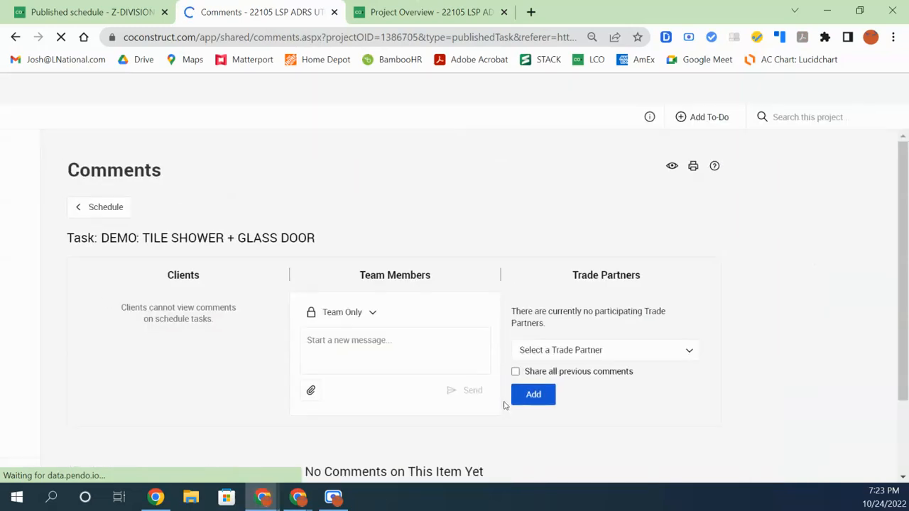
- Examine the task's comments page, including the team message area and the list of trade partners available to add
{"action": "scroll", "coordinate": [223, 369], "scroll_direction": "down", "scroll_amount": 2}
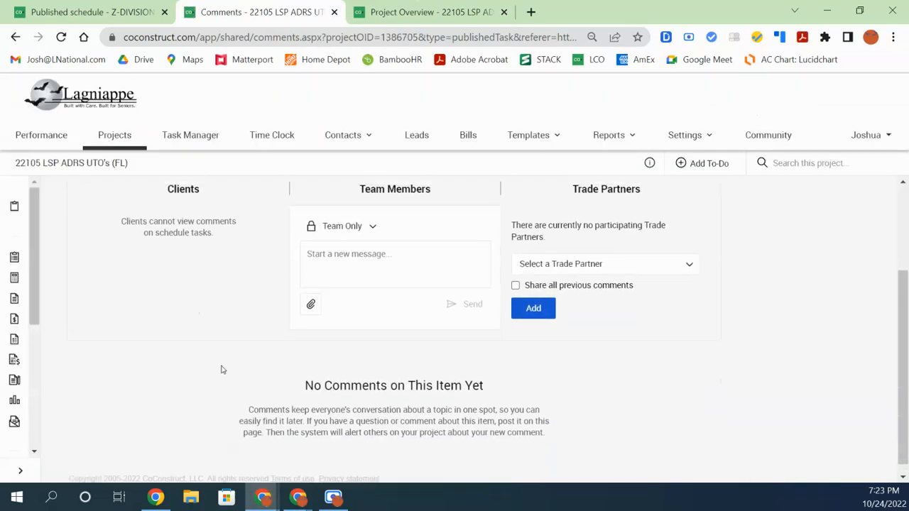
{"action": "scroll", "coordinate": [223, 369], "scroll_direction": "up", "scroll_amount": 2}
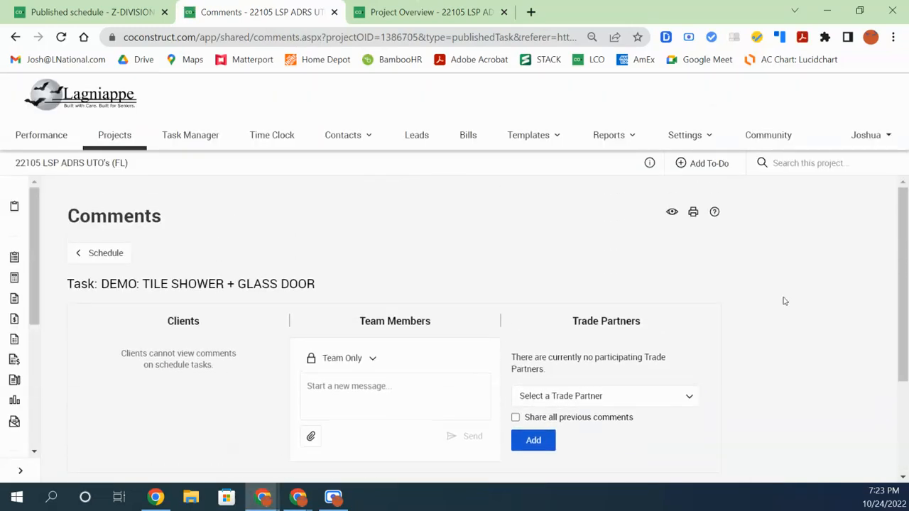
{"action": "left_click_drag", "start_coordinate": [902, 311], "coordinate": [903, 331]}
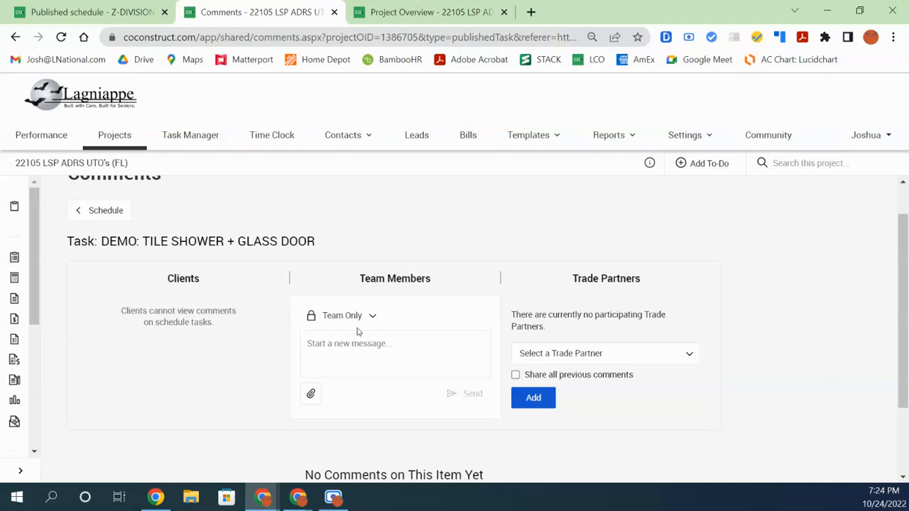
{"action": "left_click", "coordinate": [380, 362]}
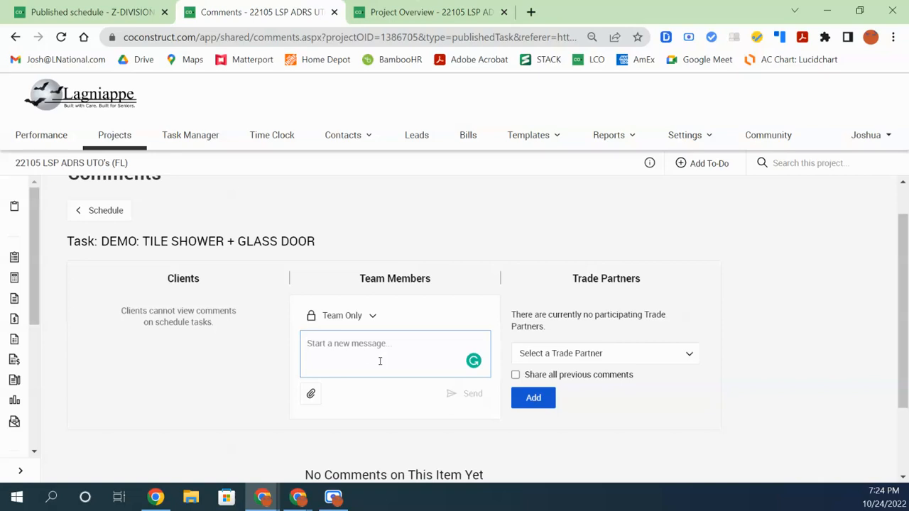
{"action": "left_click", "coordinate": [603, 353]}
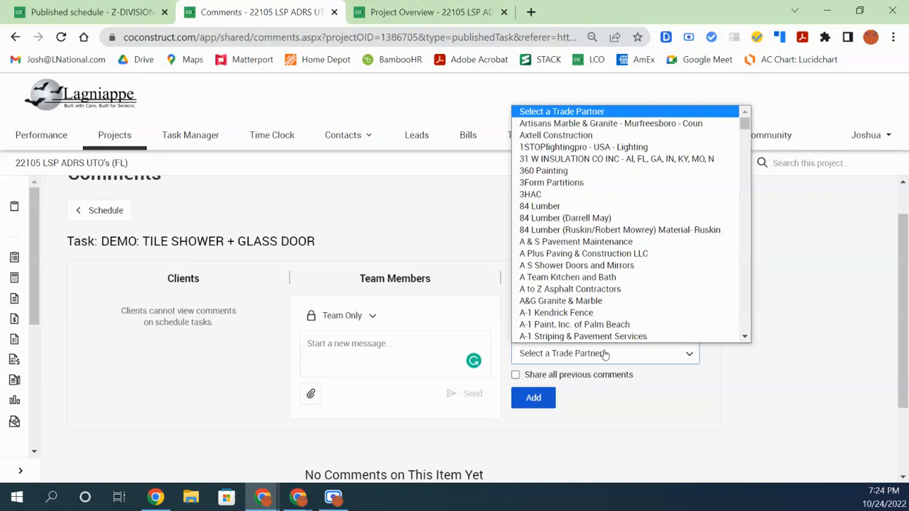
- Start a team-only comment that mentions a team member and add a new line below the mention
{"action": "left_click", "coordinate": [382, 364]}
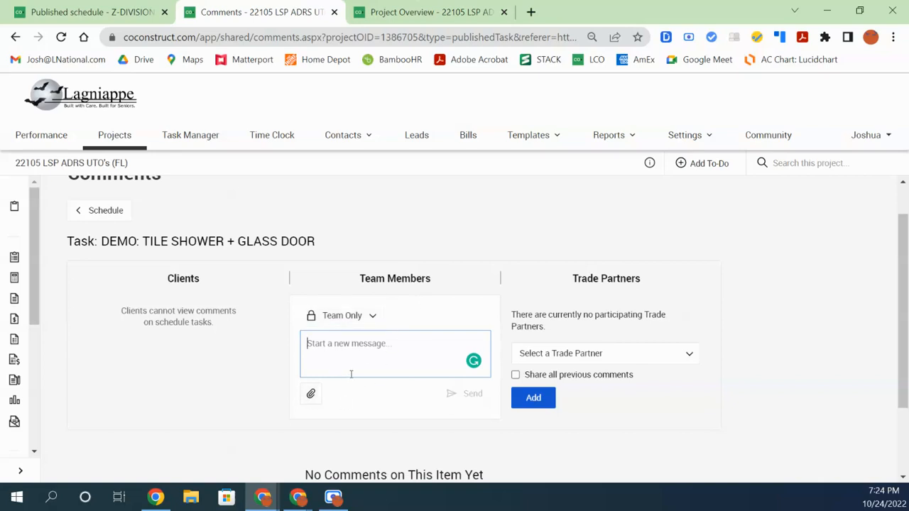
{"action": "type", "text": "@"}
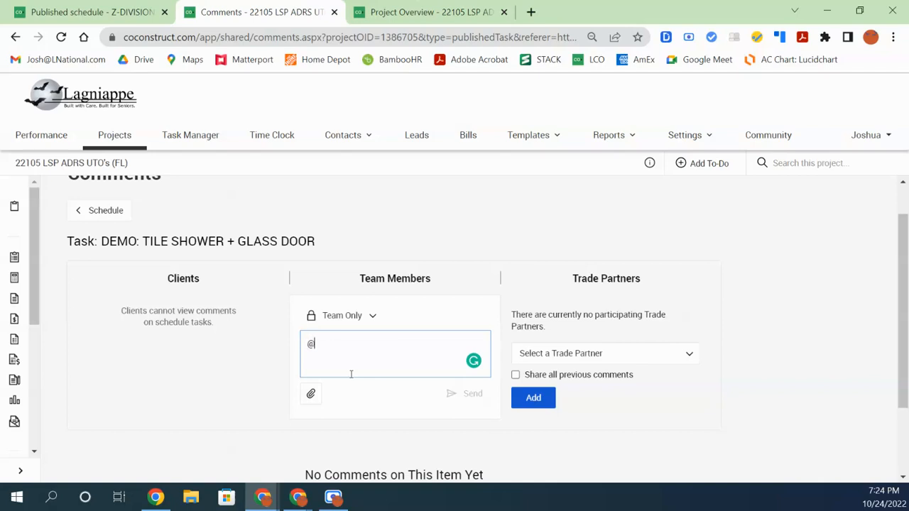
{"action": "type", "text": "JOSH"}
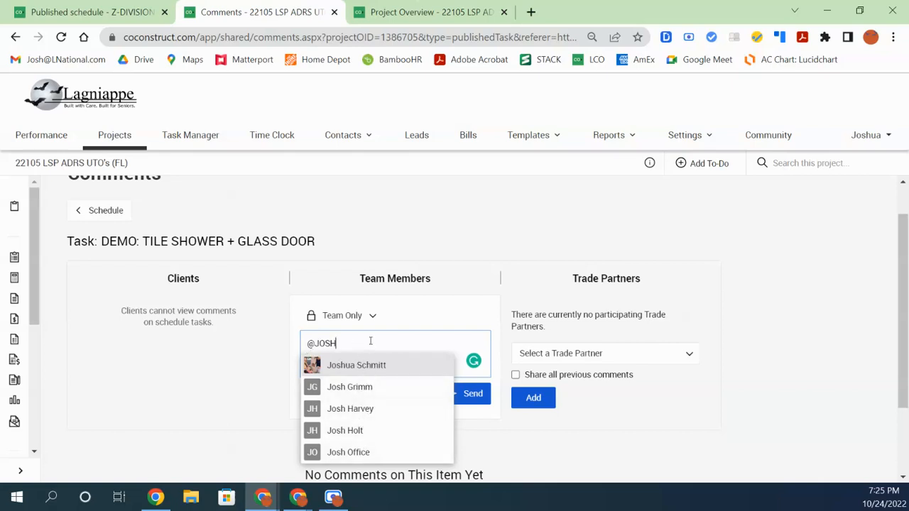
{"action": "left_click", "coordinate": [367, 365]}
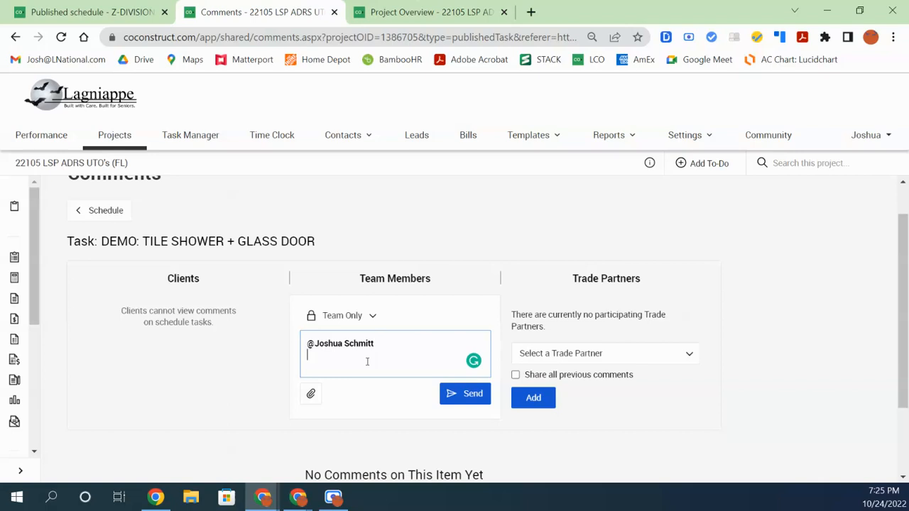
{"action": "key", "text": "Return"}
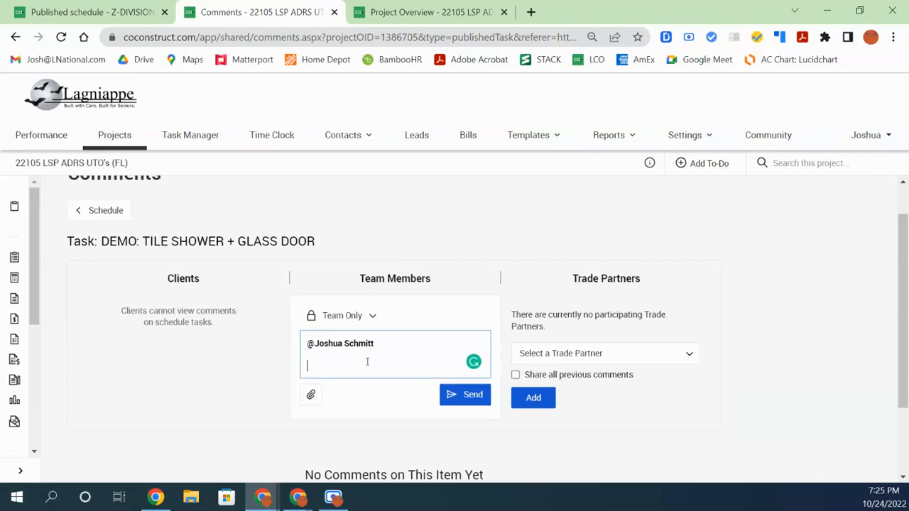
{"action": "type", "text": "@"}
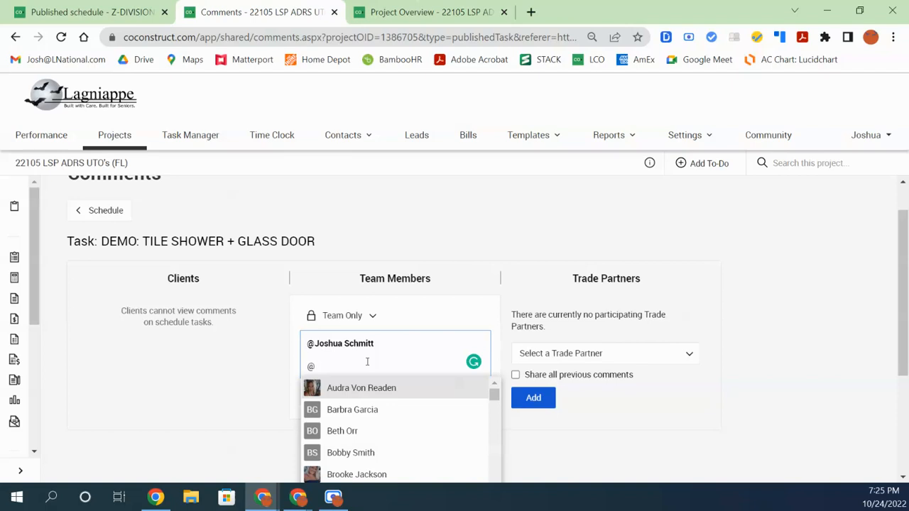
{"action": "type", "text": "DIVI"}
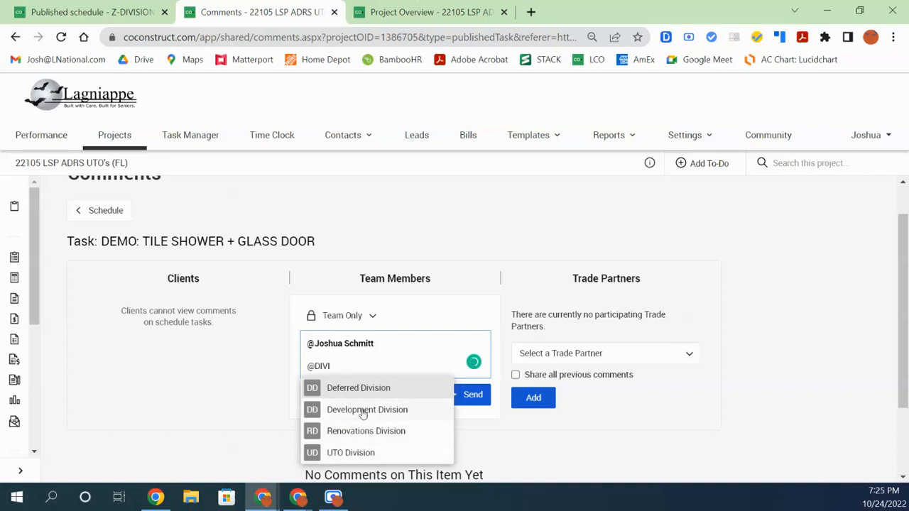
{"action": "left_click_drag", "start_coordinate": [343, 366], "coordinate": [313, 367]}
{"action": "type", "text": "U"}
{"action": "type", "text": "EAM"}
{"action": "scroll", "coordinate": [351, 432], "scroll_direction": "down", "scroll_amount": 1}
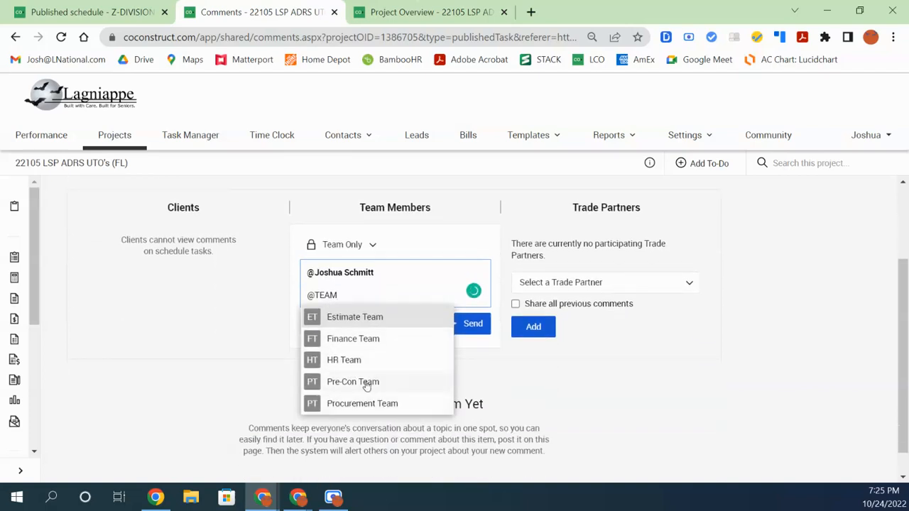
{"action": "scroll", "coordinate": [341, 430], "scroll_direction": "up", "scroll_amount": 1}
{"action": "scroll", "coordinate": [341, 436], "scroll_direction": "down", "scroll_amount": 1}
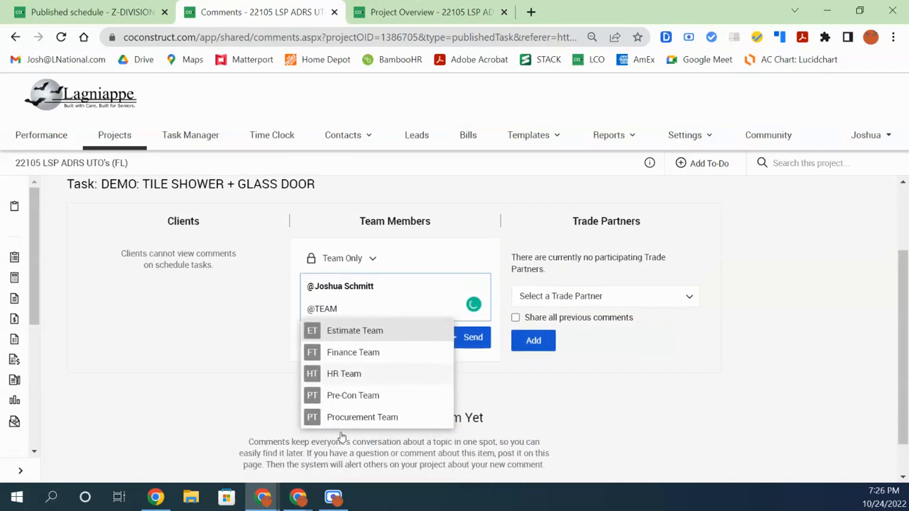
{"action": "left_click_drag", "start_coordinate": [371, 289], "coordinate": [315, 296]}
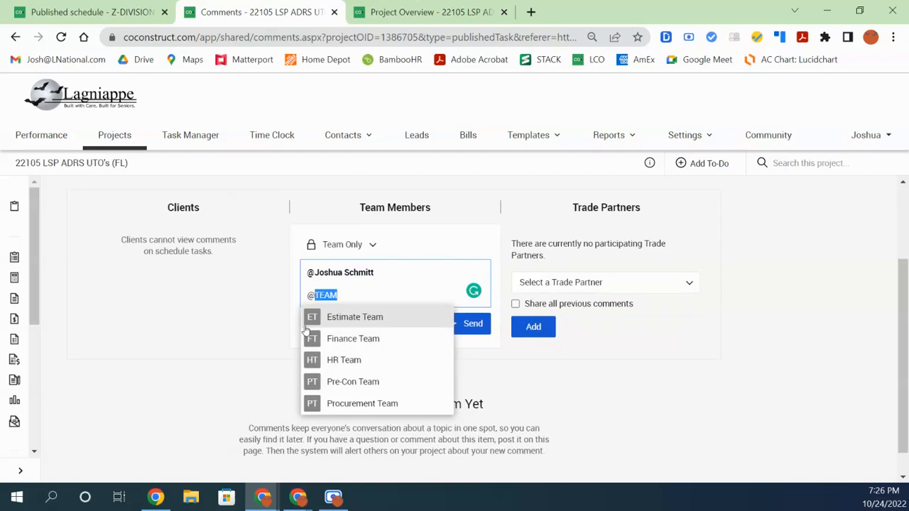
{"action": "key", "text": "BackSpace"}
{"action": "type", "text": "SOFT"}
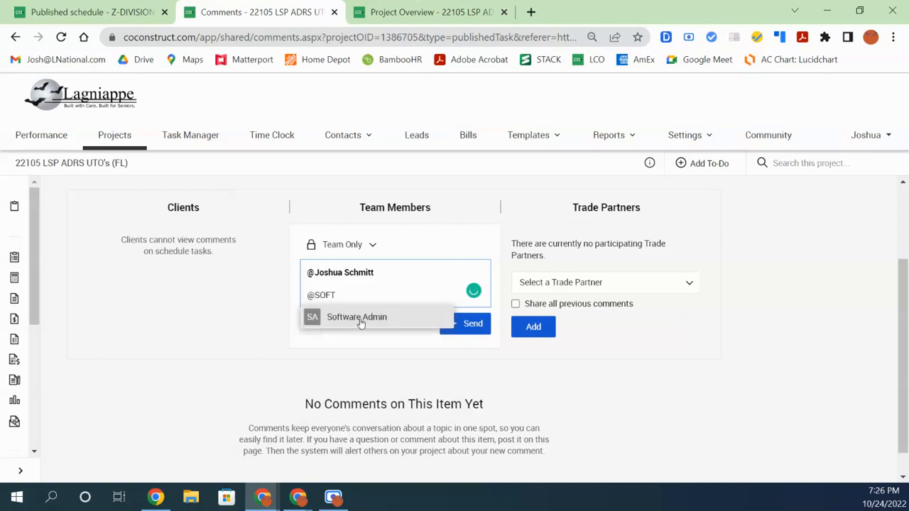
{"action": "key", "text": "BackSpace"}
{"action": "key", "text": "BackSpace"}
{"action": "key", "text": "BackSpace"}
{"action": "key", "text": "BackSpace"}
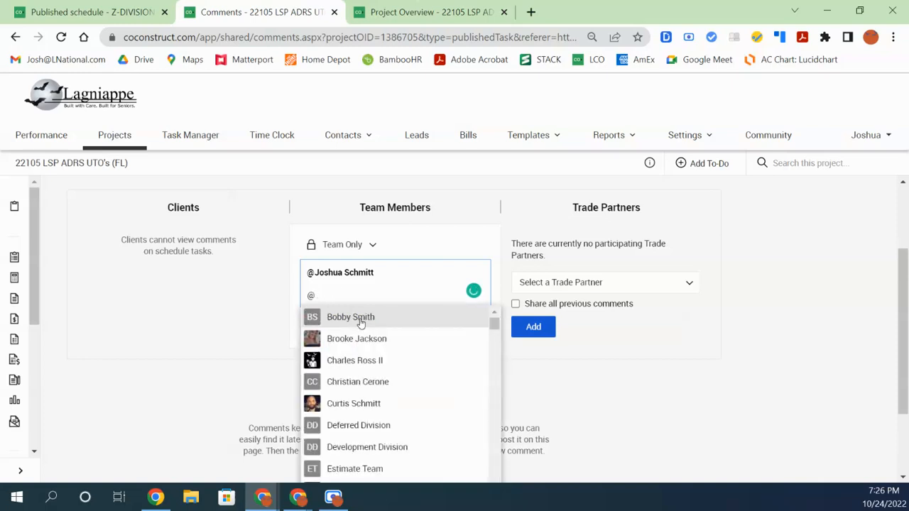
{"action": "type", "text": "LABOR"}
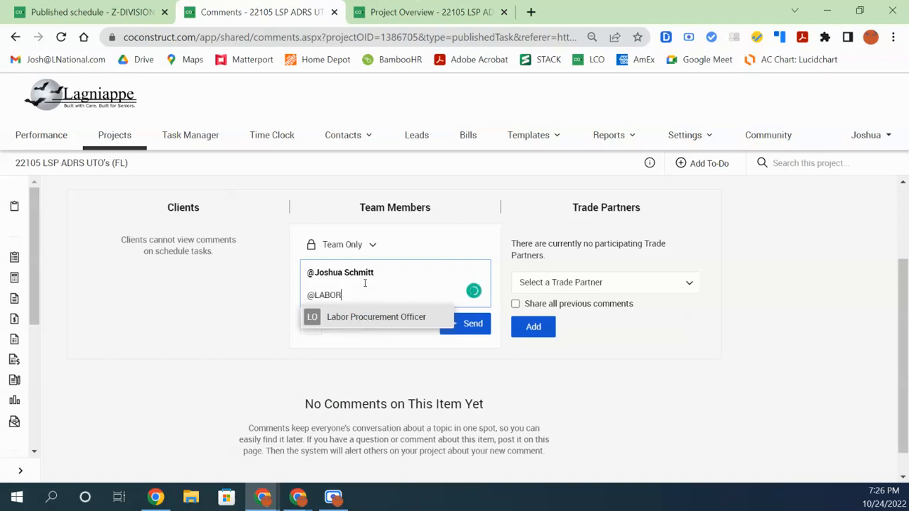
{"action": "left_click_drag", "start_coordinate": [352, 296], "coordinate": [306, 268]}
{"action": "key", "text": "BackSpace"}
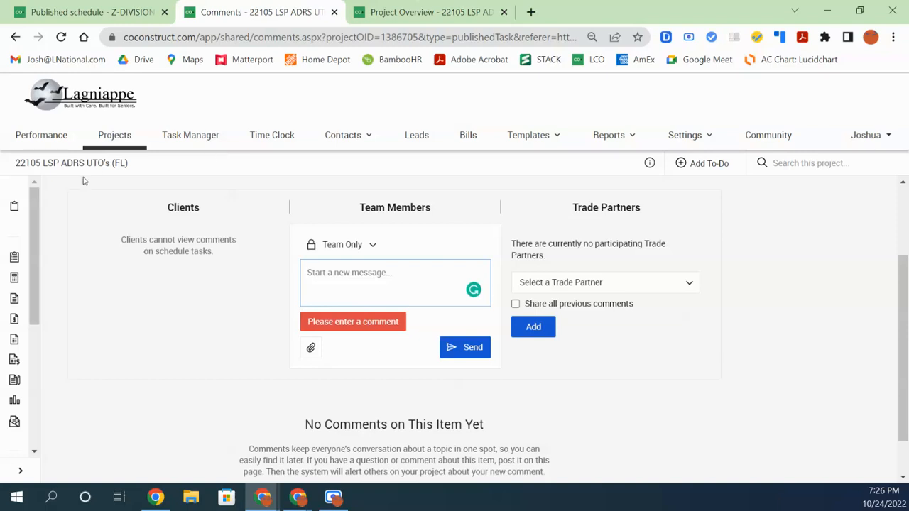
- Return to the published schedule and narrow the Successors and Comments columns
{"action": "scroll", "coordinate": [137, 232], "scroll_direction": "up", "scroll_amount": 2}
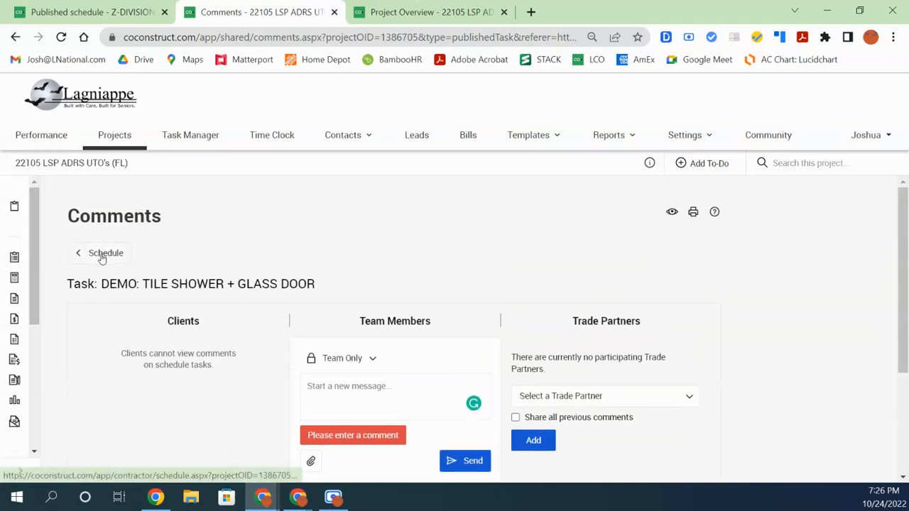
{"action": "left_click", "coordinate": [103, 254]}
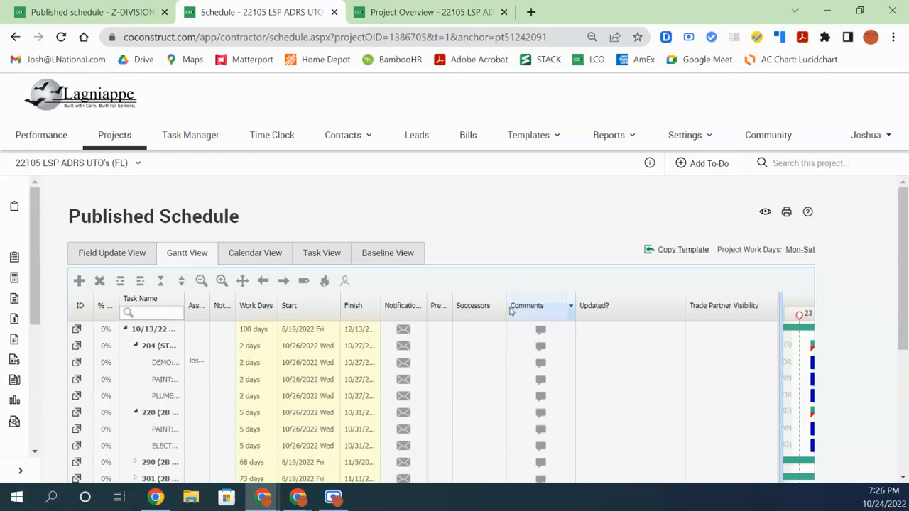
{"action": "left_click_drag", "start_coordinate": [504, 308], "coordinate": [476, 310]}
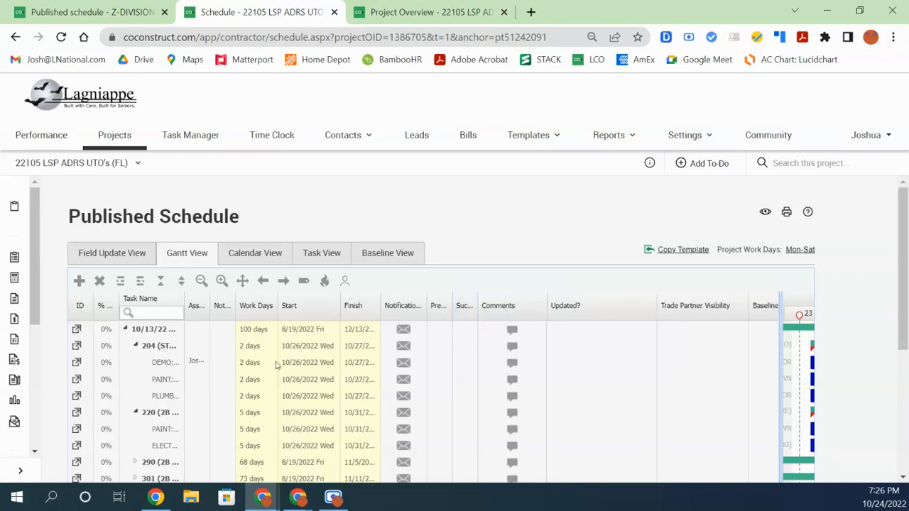
{"action": "left_click_drag", "start_coordinate": [543, 313], "coordinate": [502, 314]}
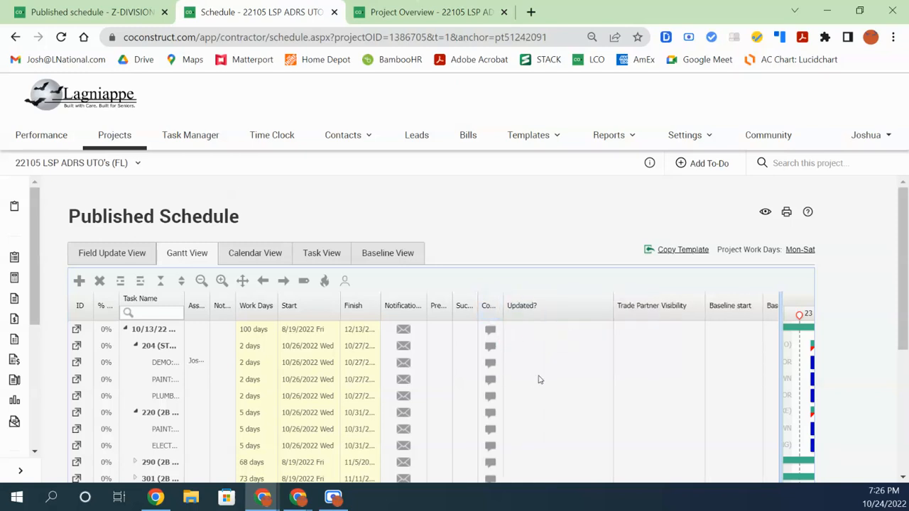